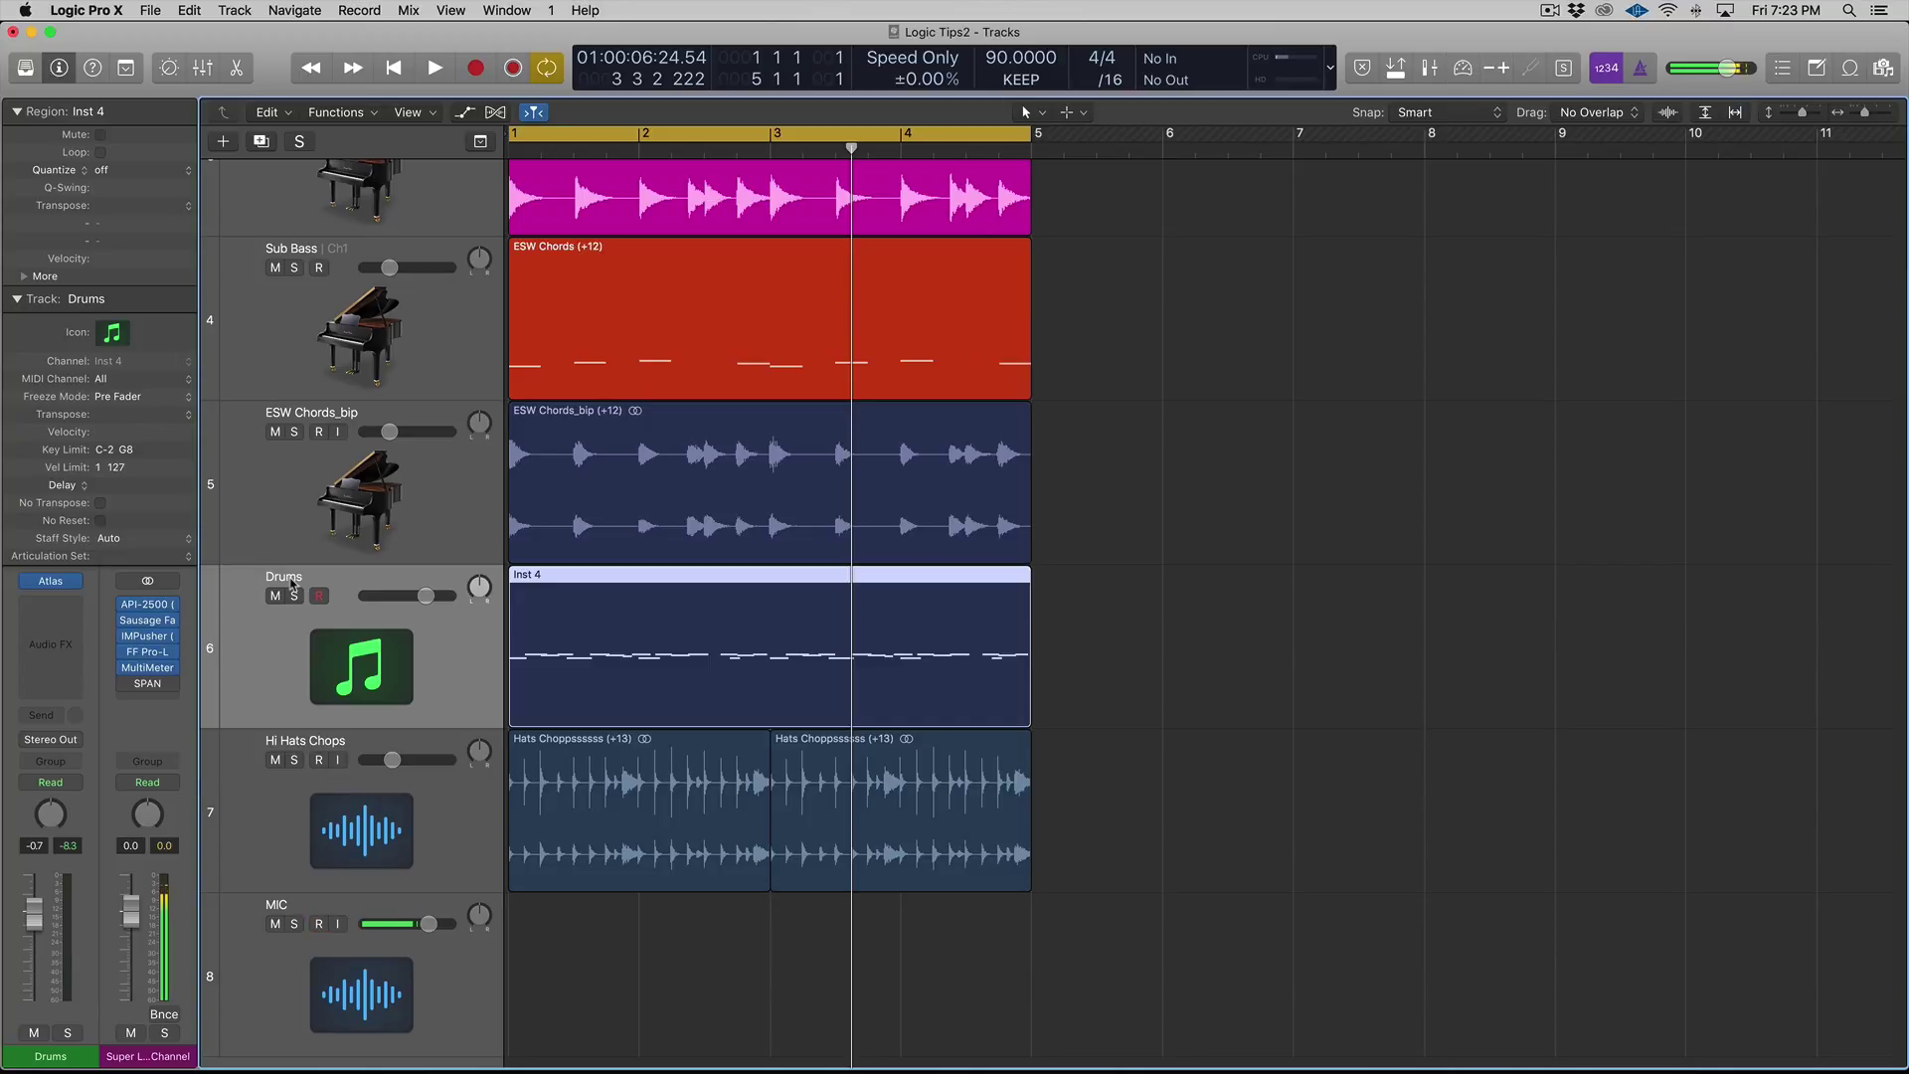
# - Open the drum region's notes in the editor and audition the drum pattern
pyautogui.press('t')
pyautogui.press('t')
pyautogui.press('t')
pyautogui.press('t')
pyautogui.doubleClick(623, 581)
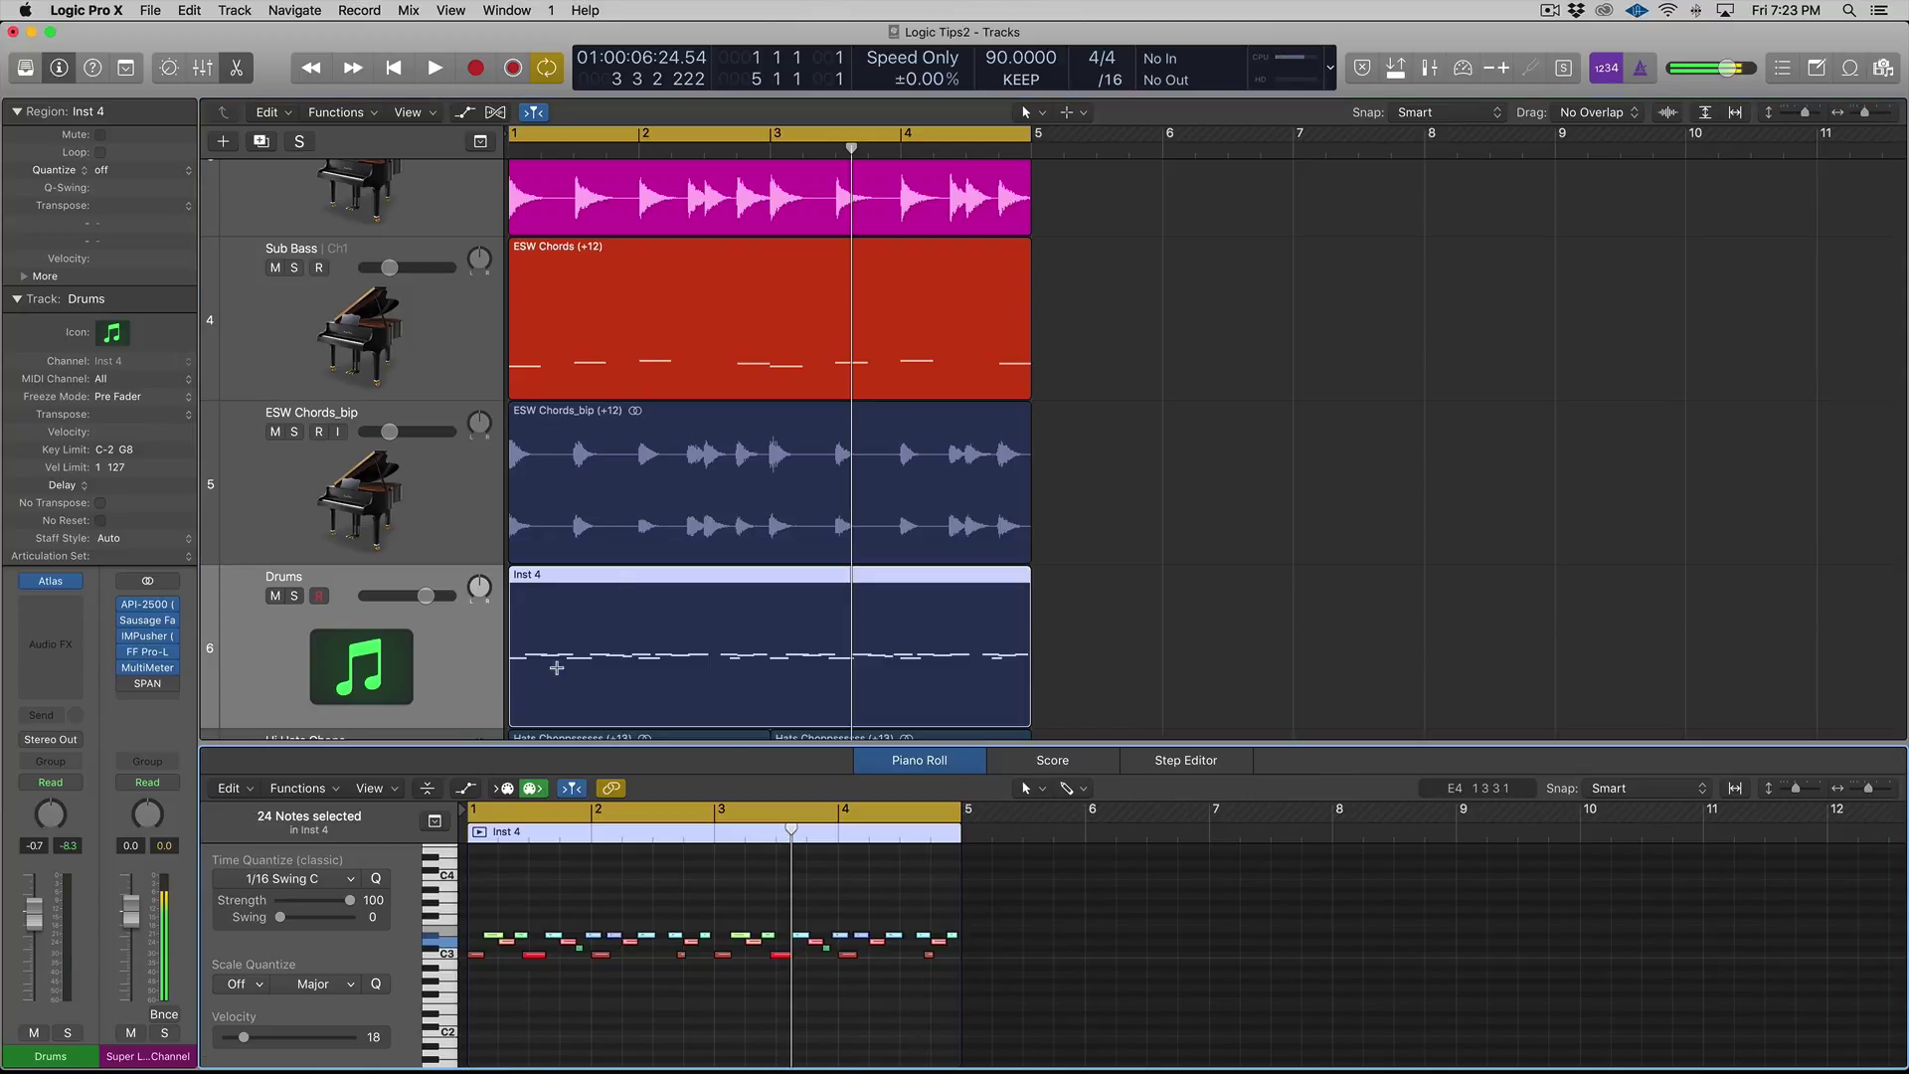
pyautogui.press('space')
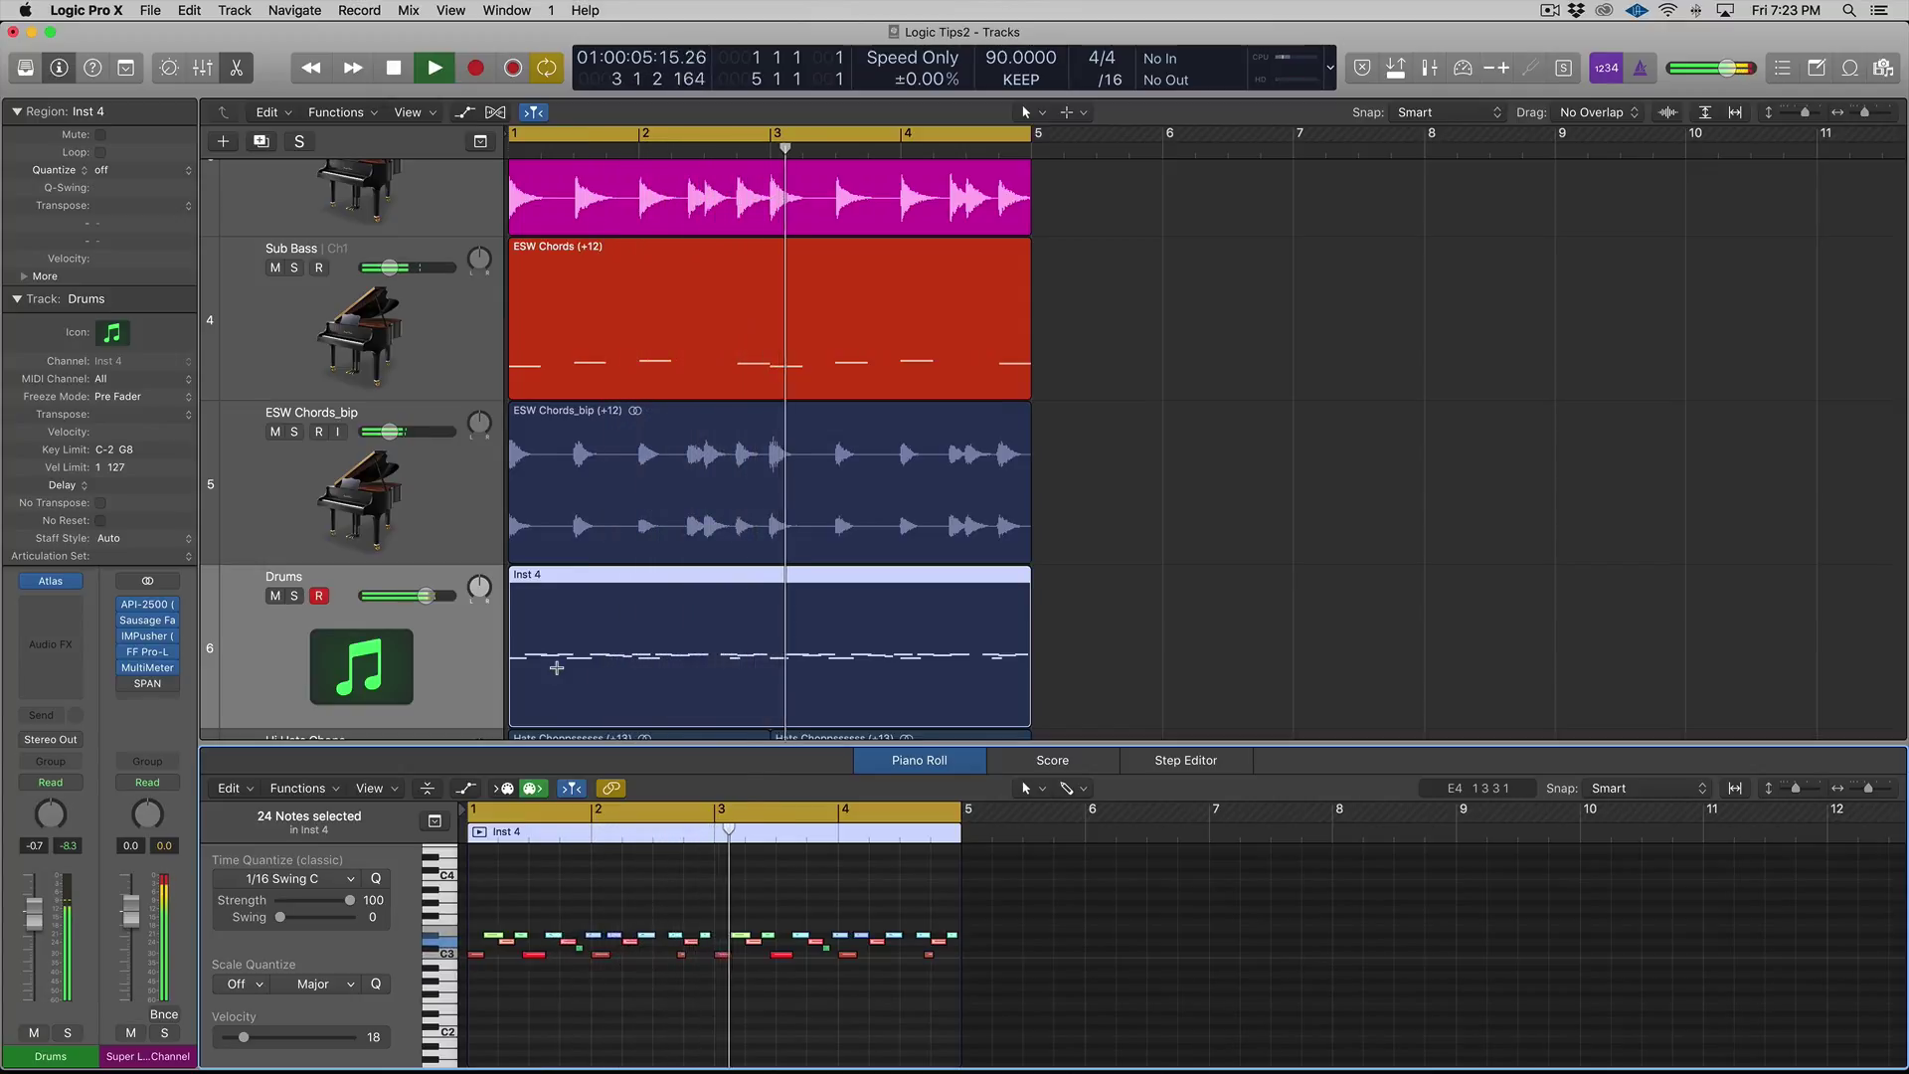
pyautogui.click(557, 667)
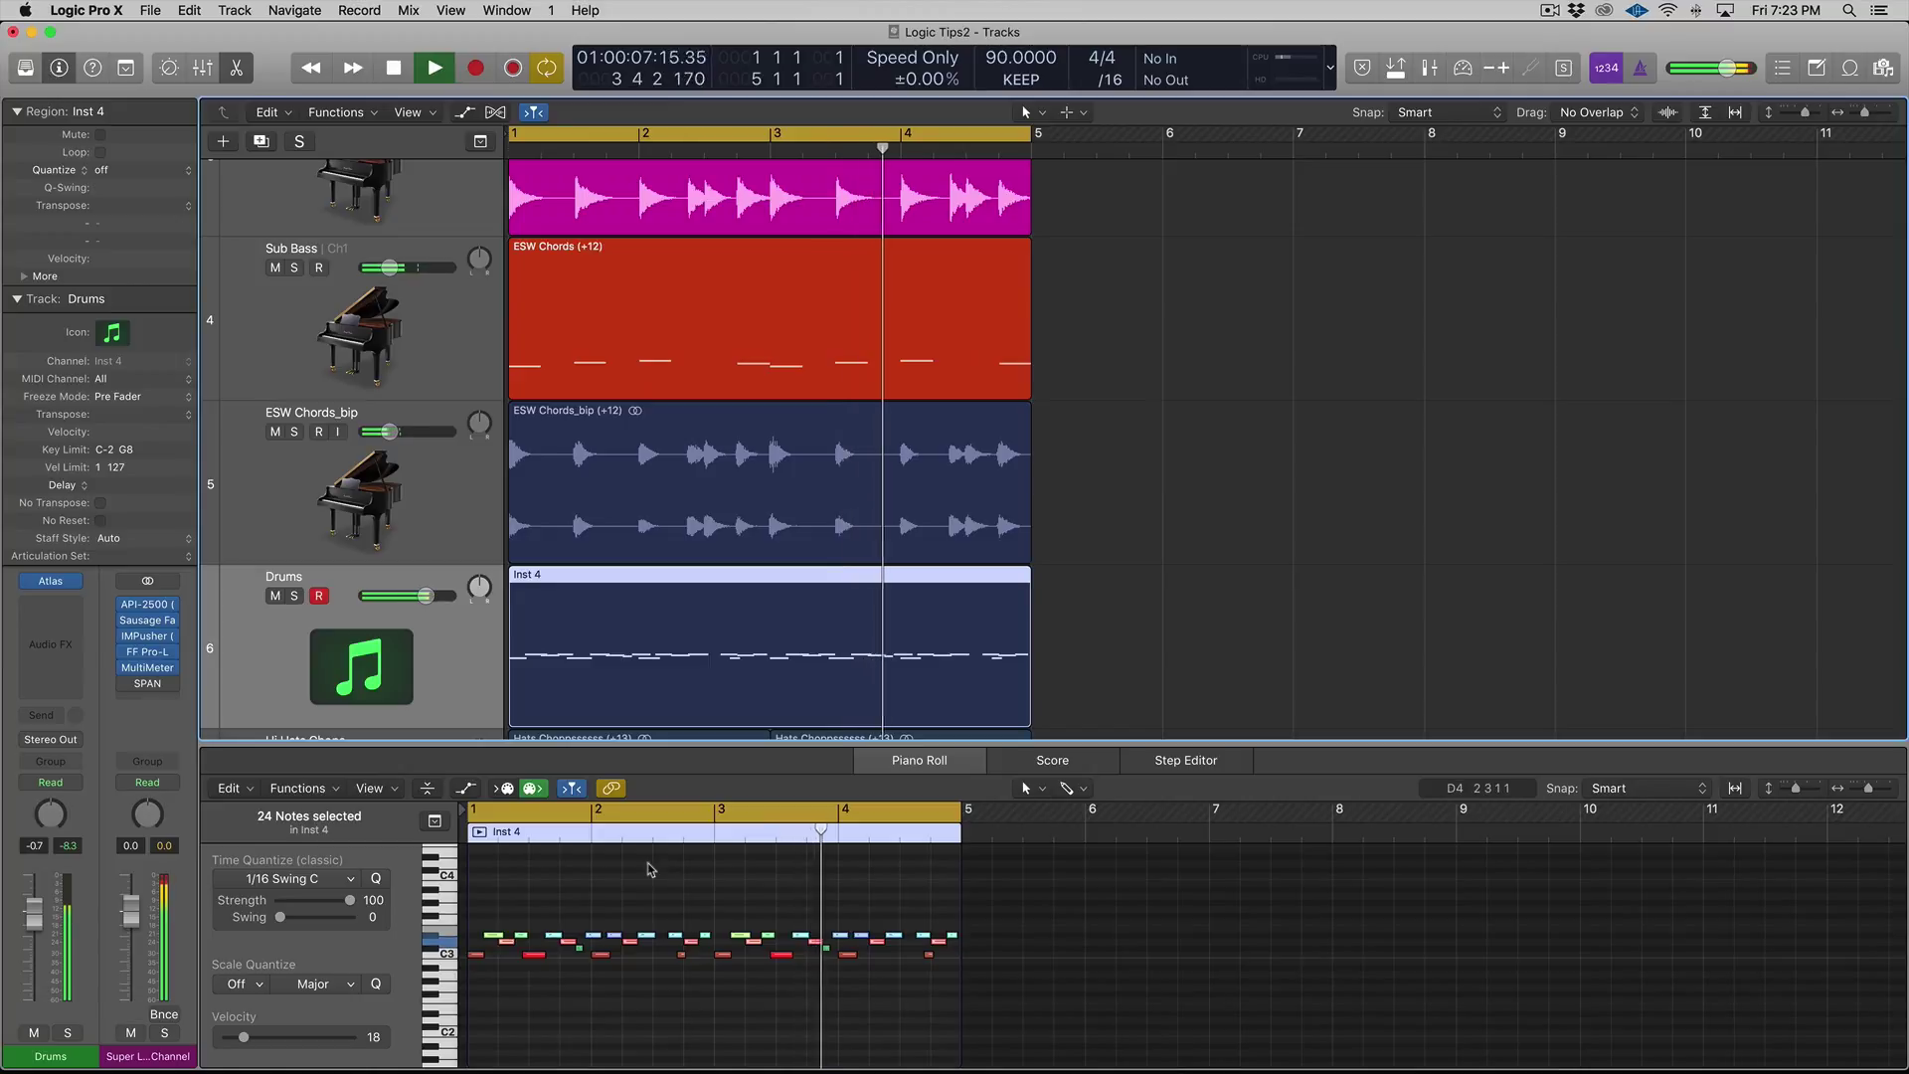
pyautogui.press('space')
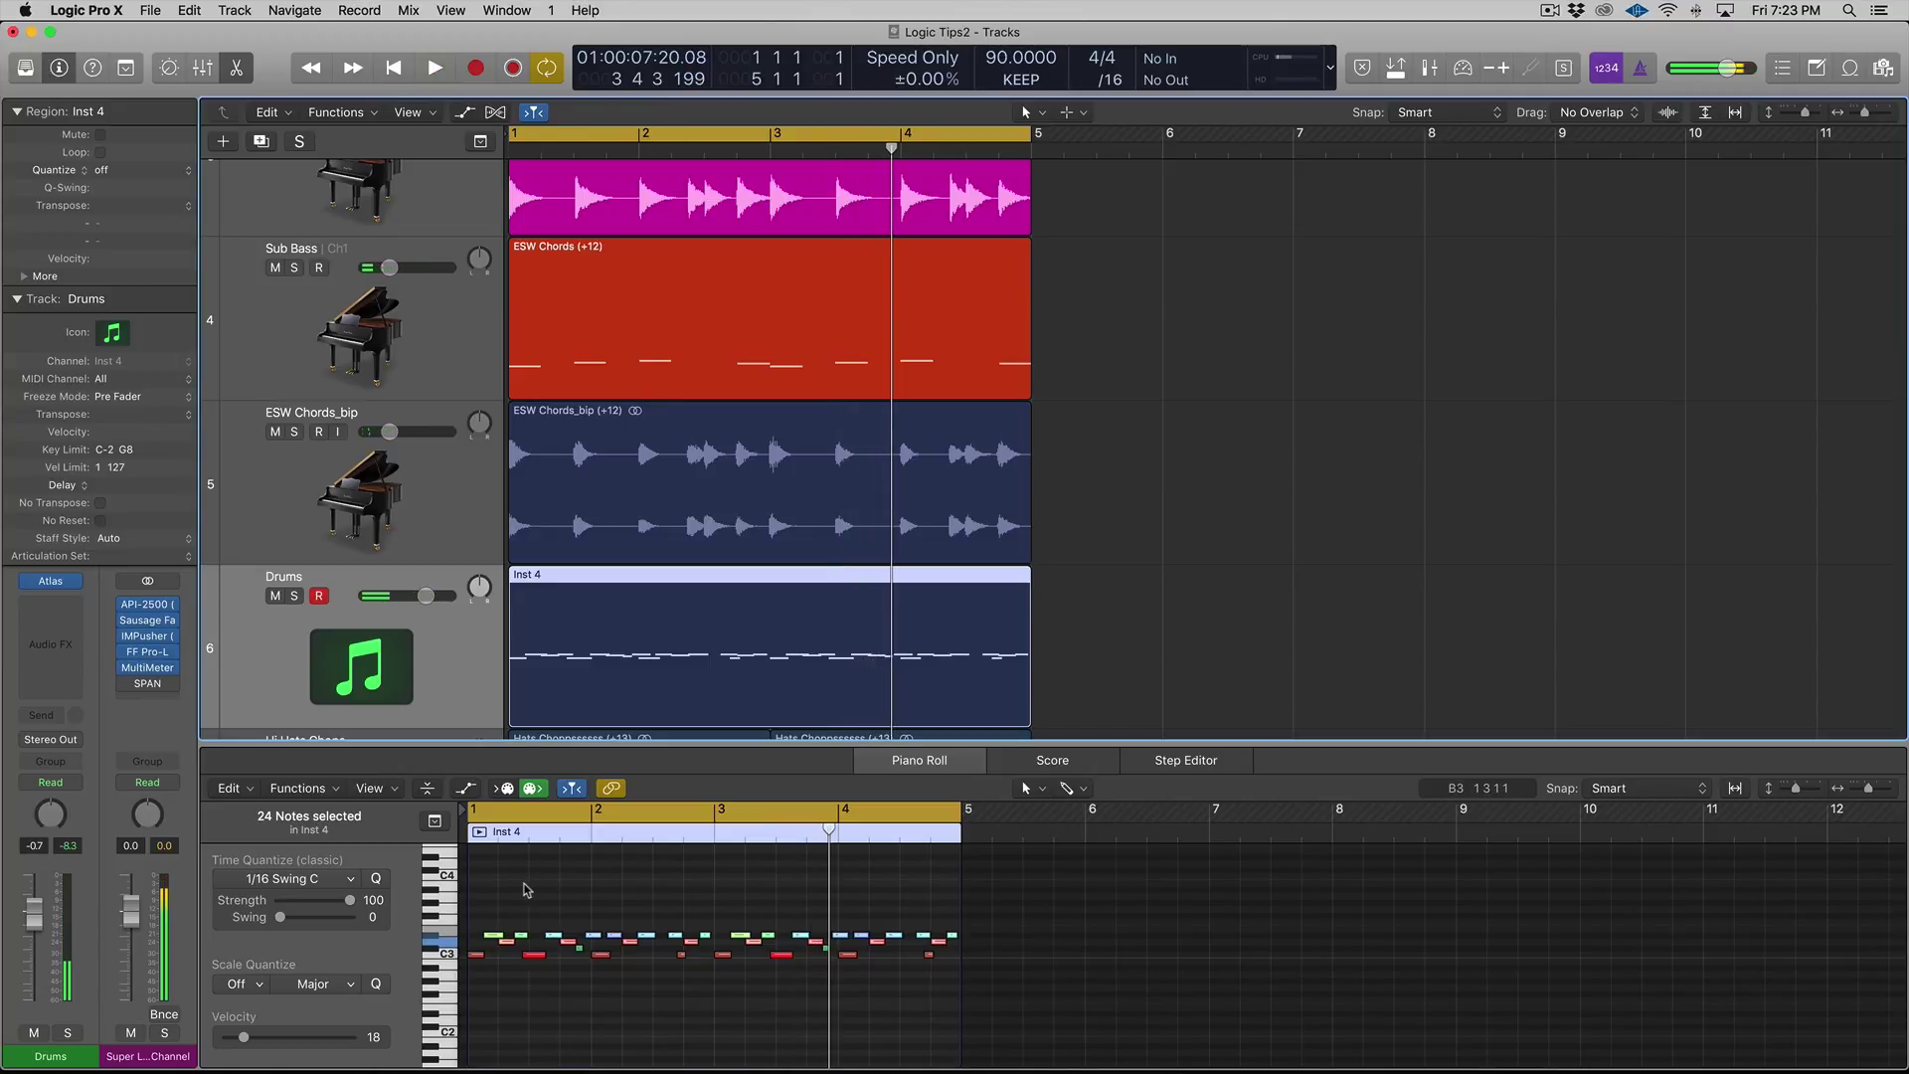
# - Select the drum notes, briefly mute and unmute them, then close the note editor
pyautogui.moveTo(487, 893); pyautogui.dragTo(952, 950)
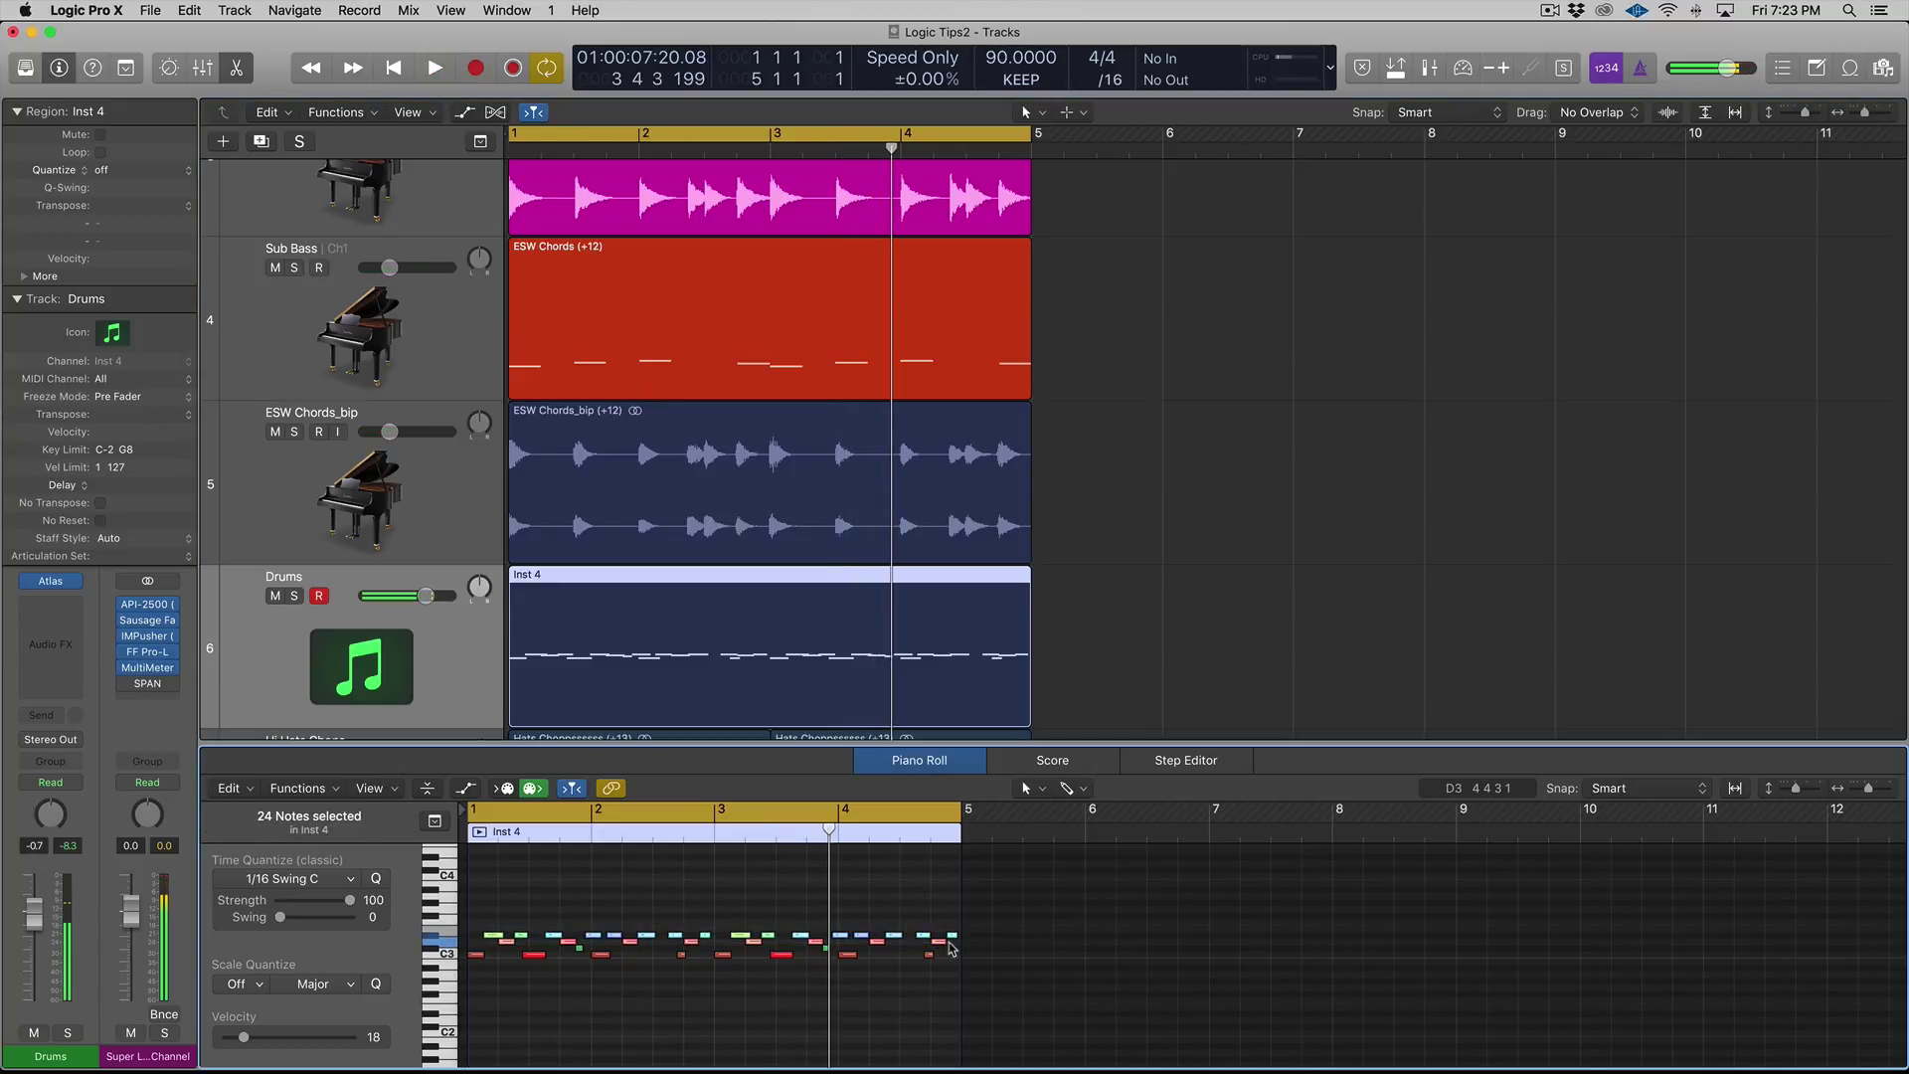
pyautogui.hotkey('ctrl', 'm')
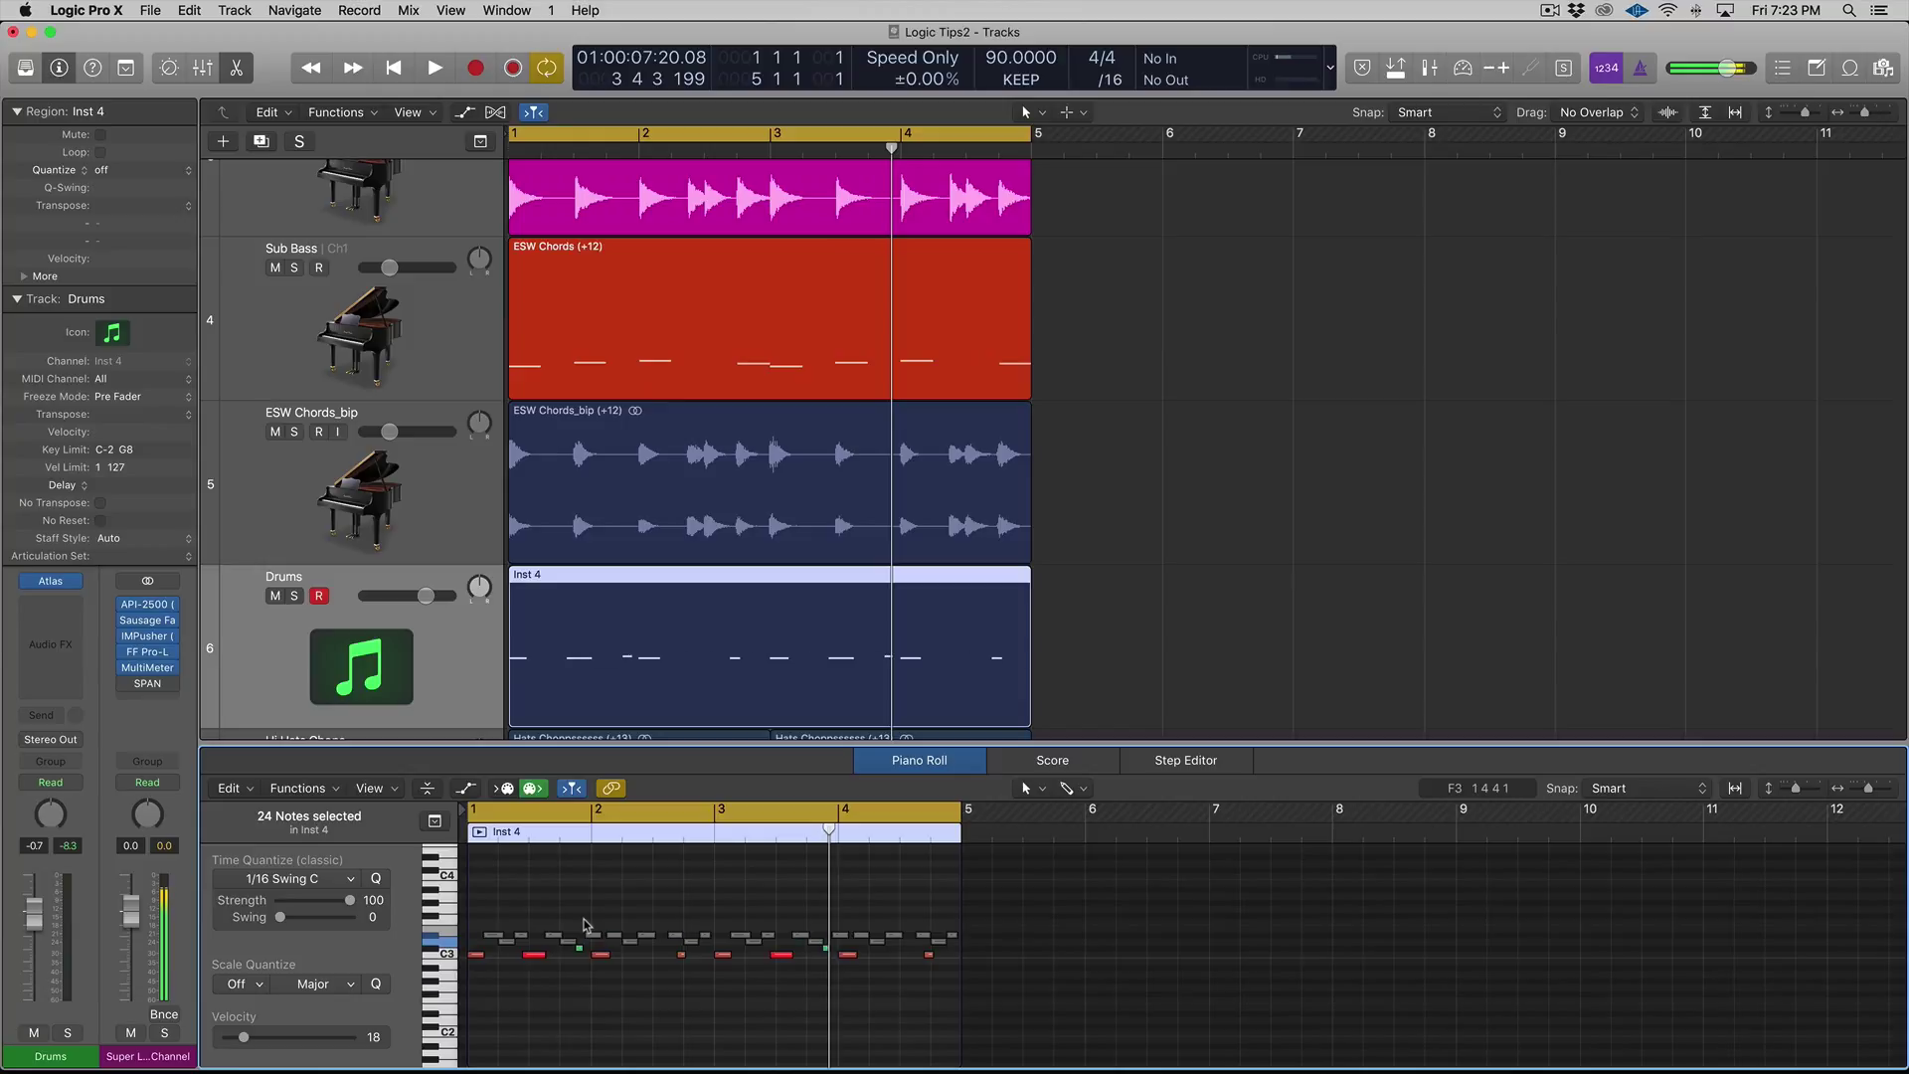
pyautogui.hotkey('ctrl', 'm')
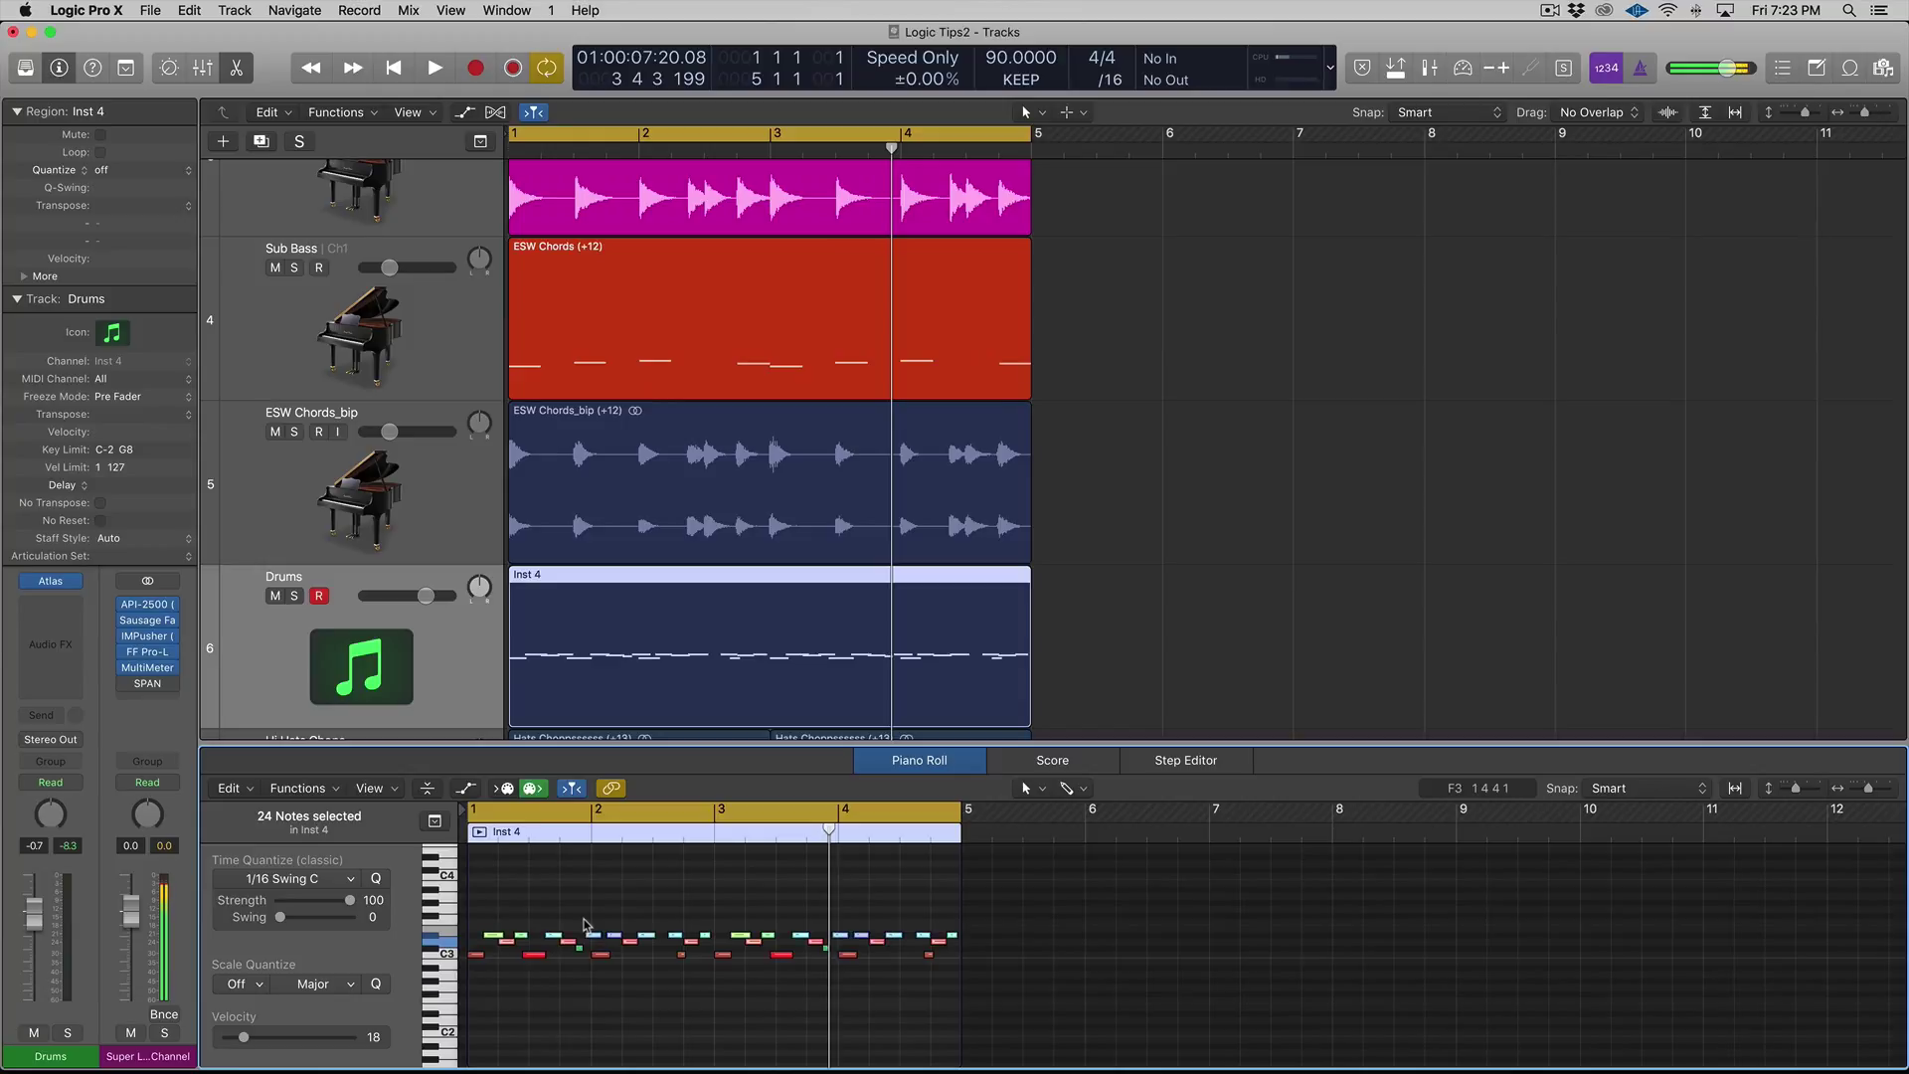
pyautogui.press('x')
pyautogui.press('x')
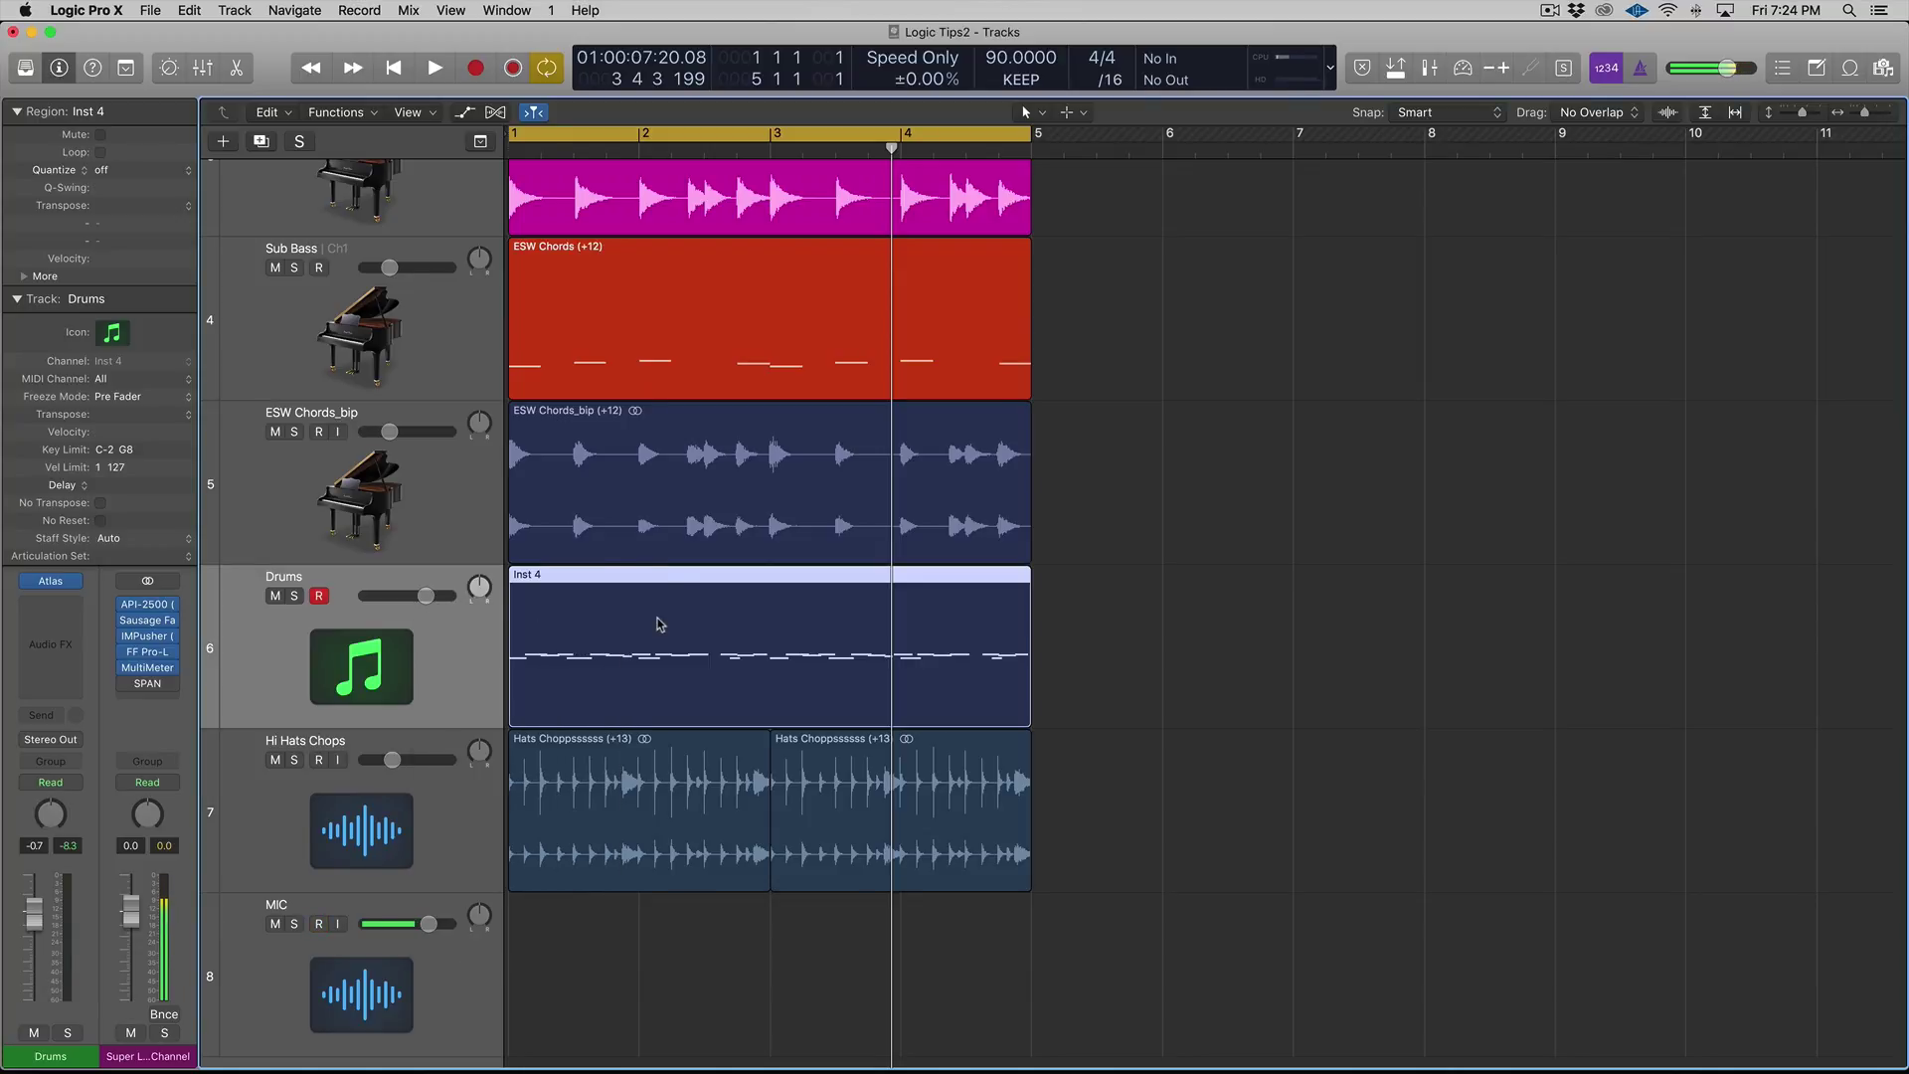
# - Filter the key commands by 'Separate' and select Separate MIDI Region by Note Pitch
pyautogui.hotkey('alt', 'k')
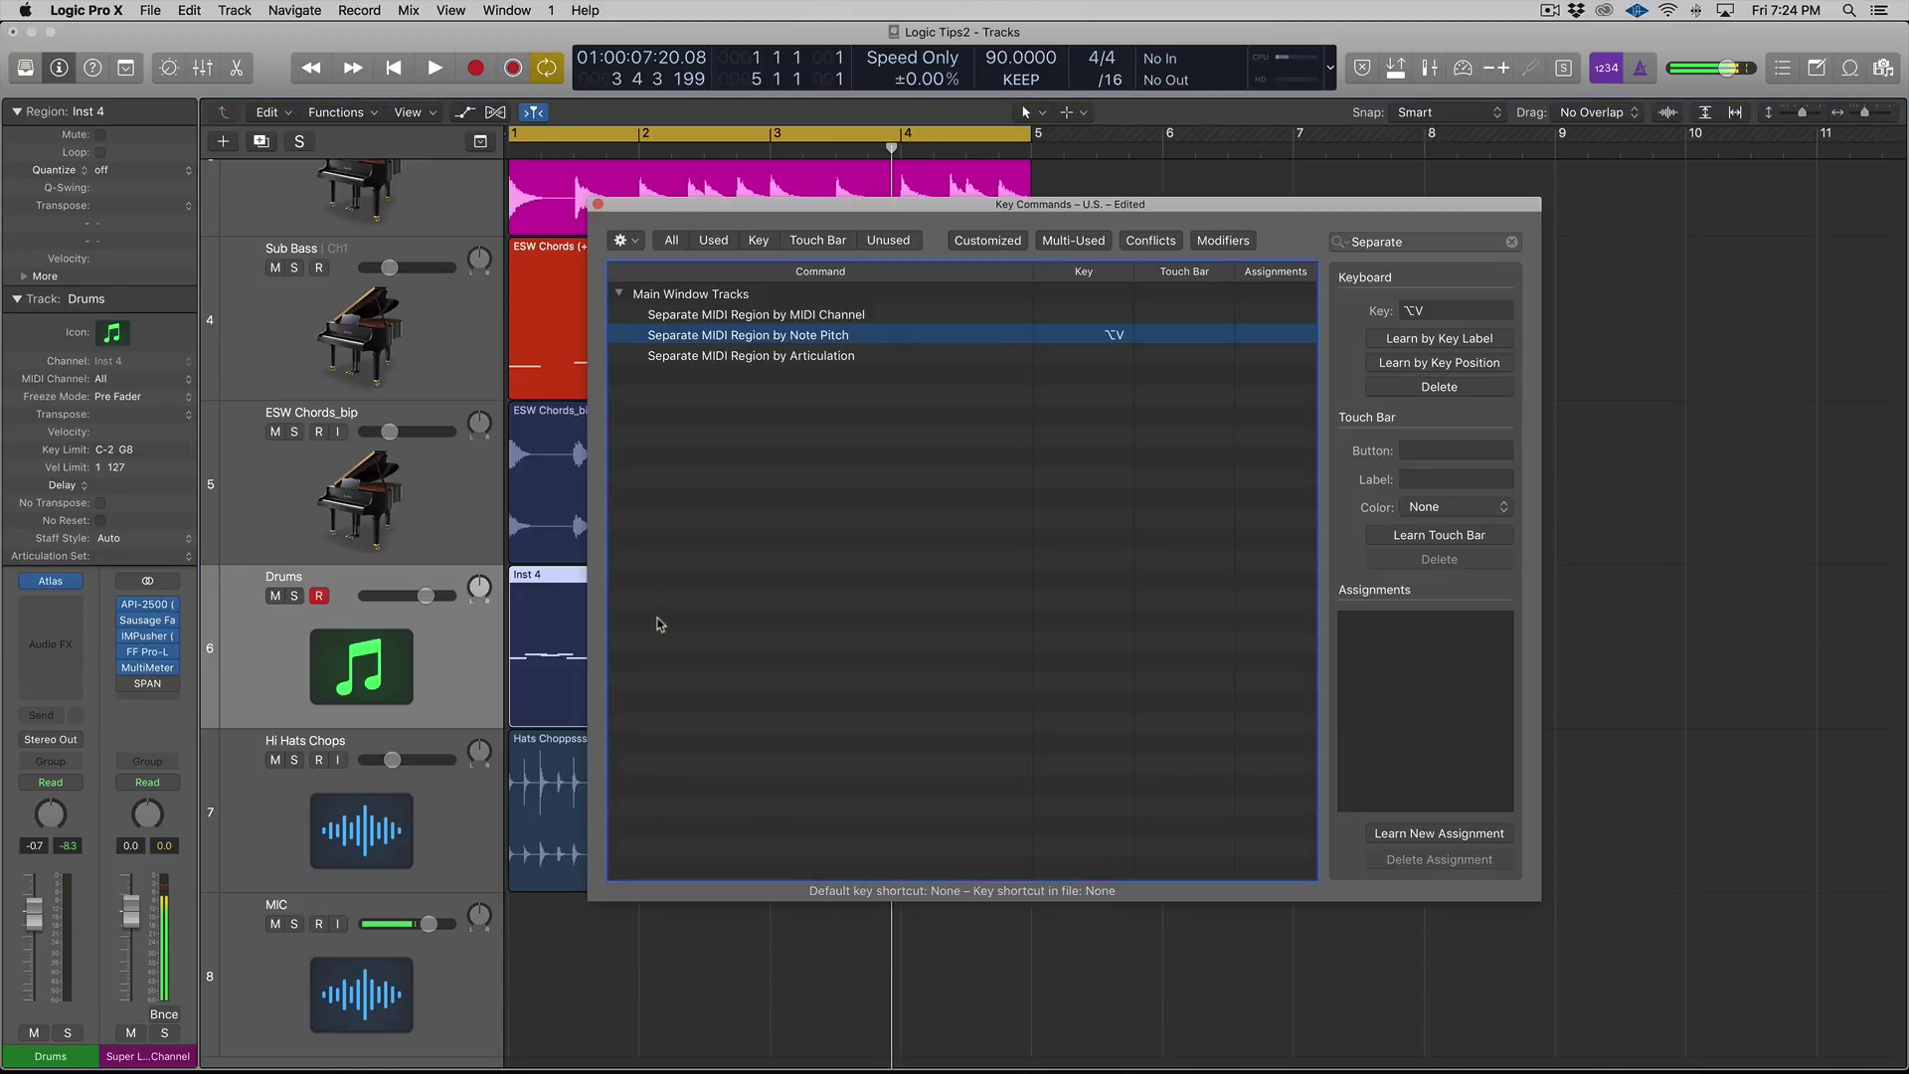
pyautogui.click(1449, 239)
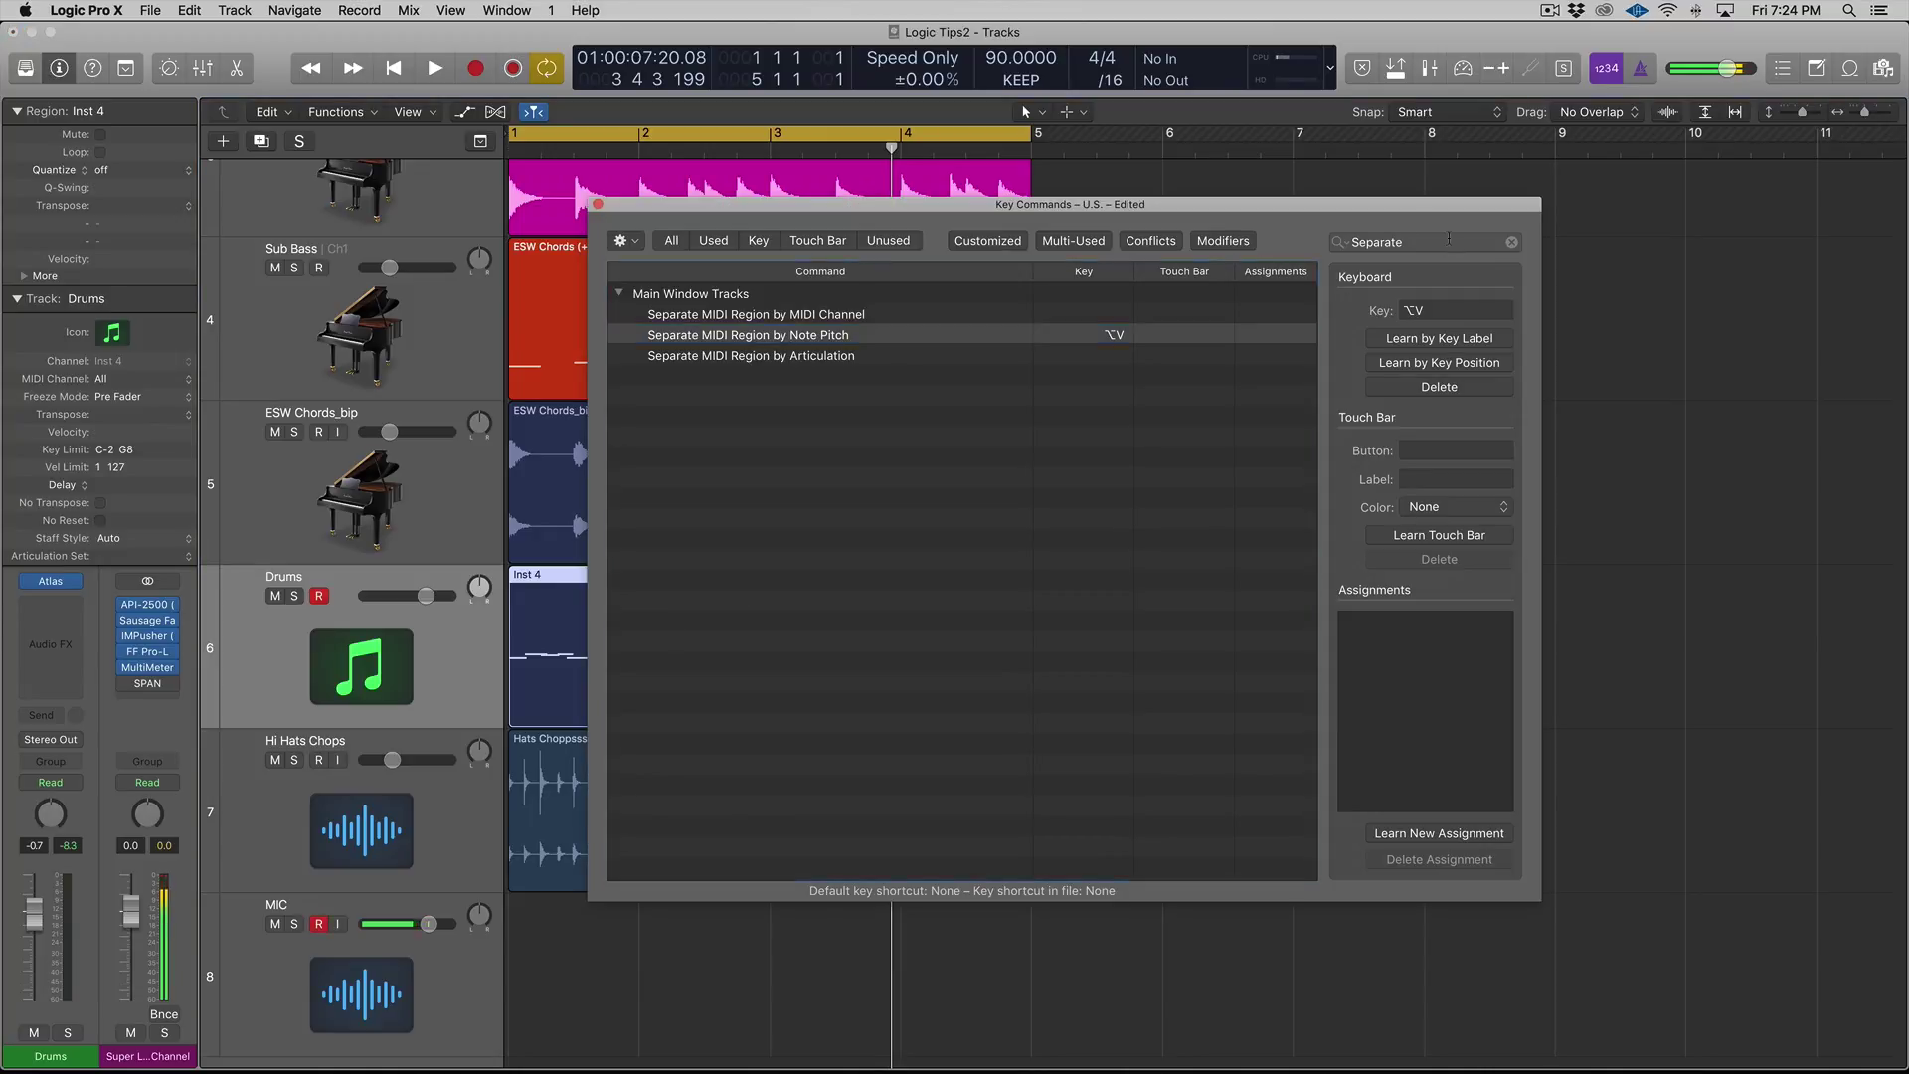
pyautogui.click(1511, 241)
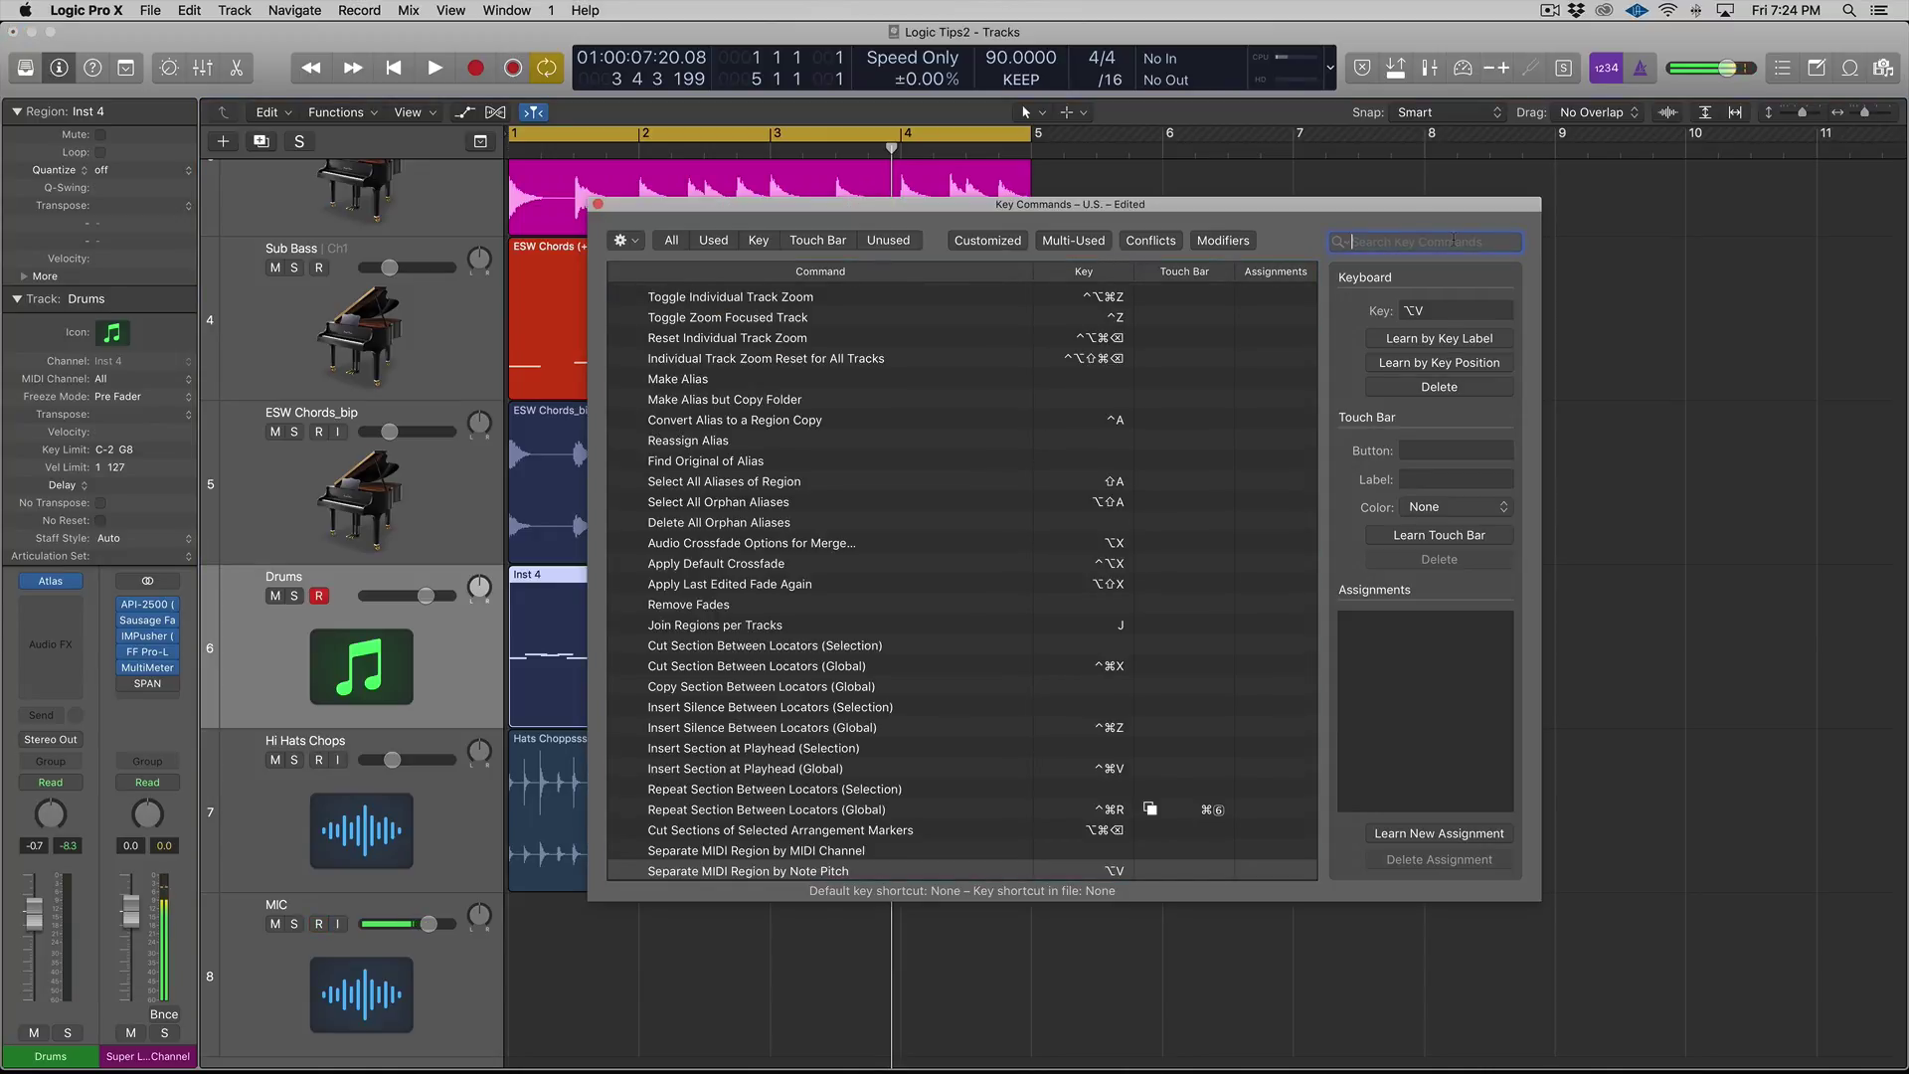
pyautogui.write('Sep')
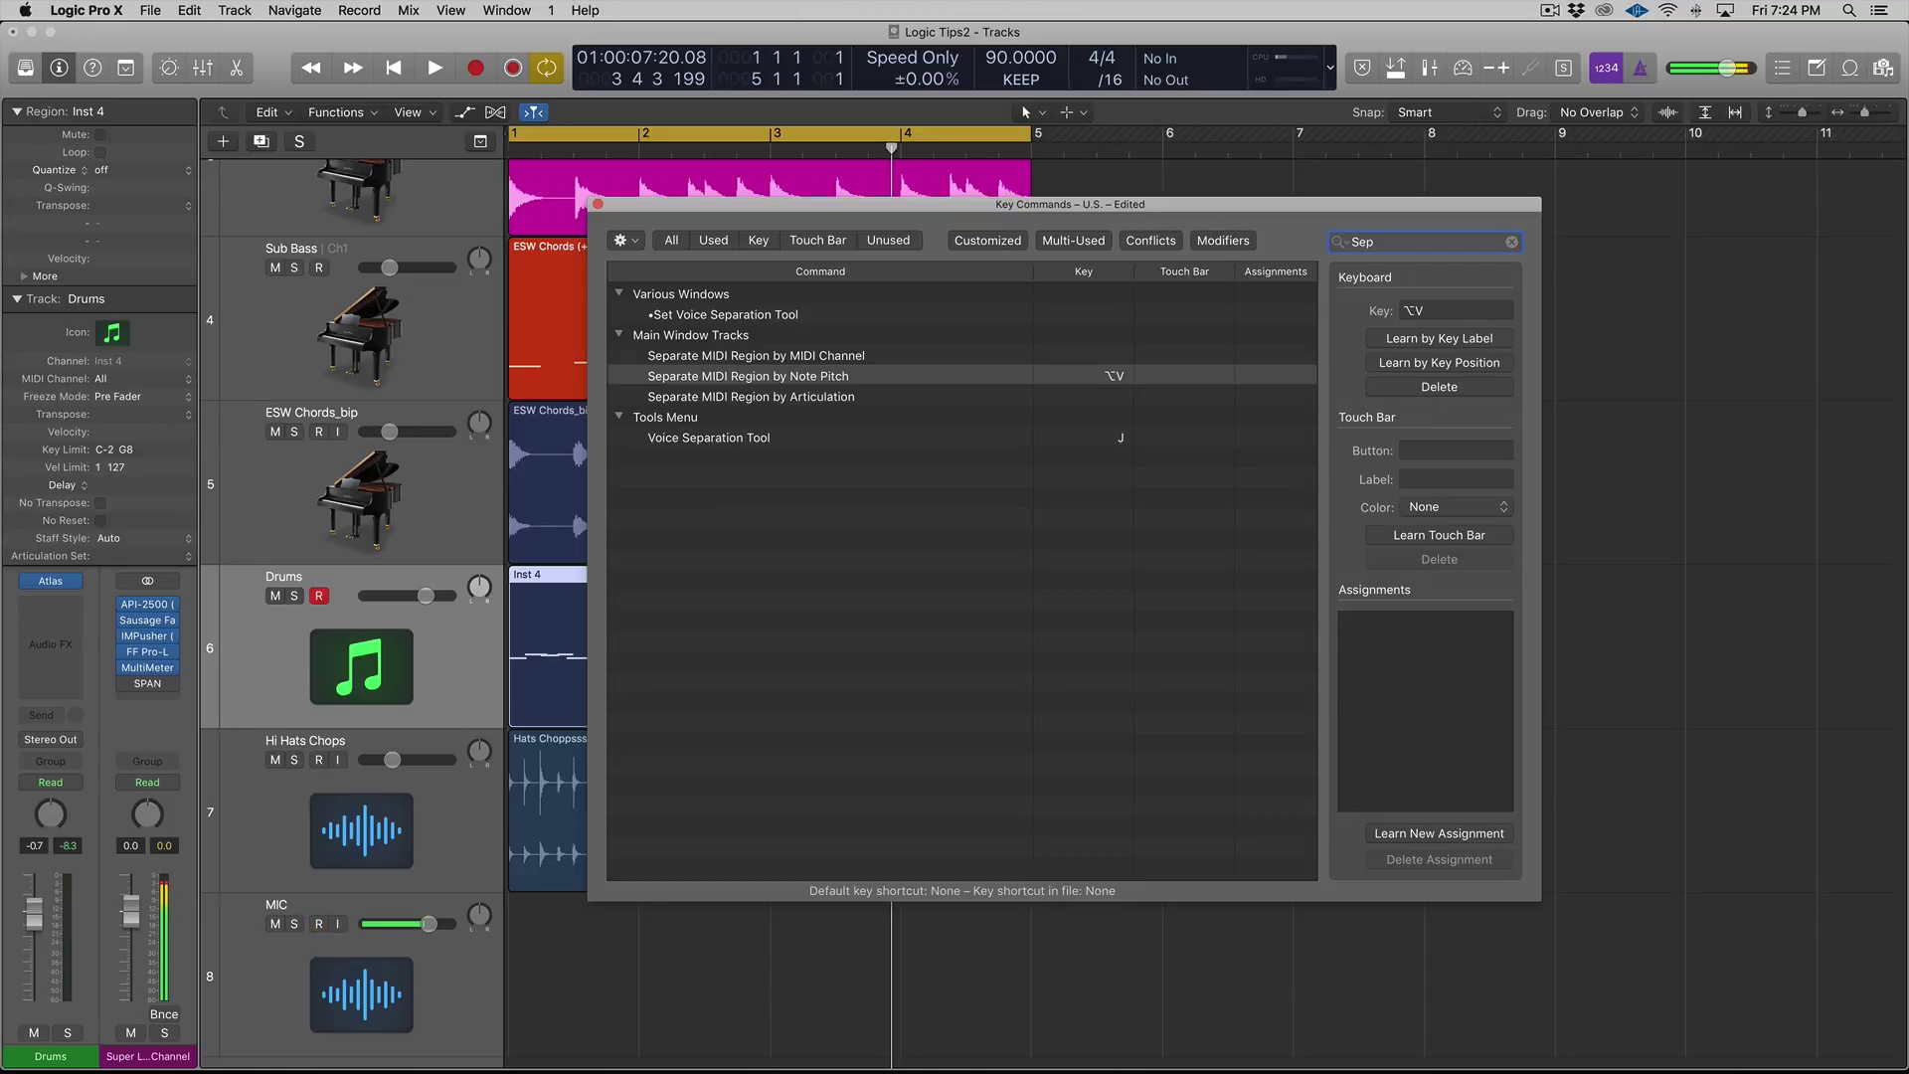
pyautogui.write('arate')
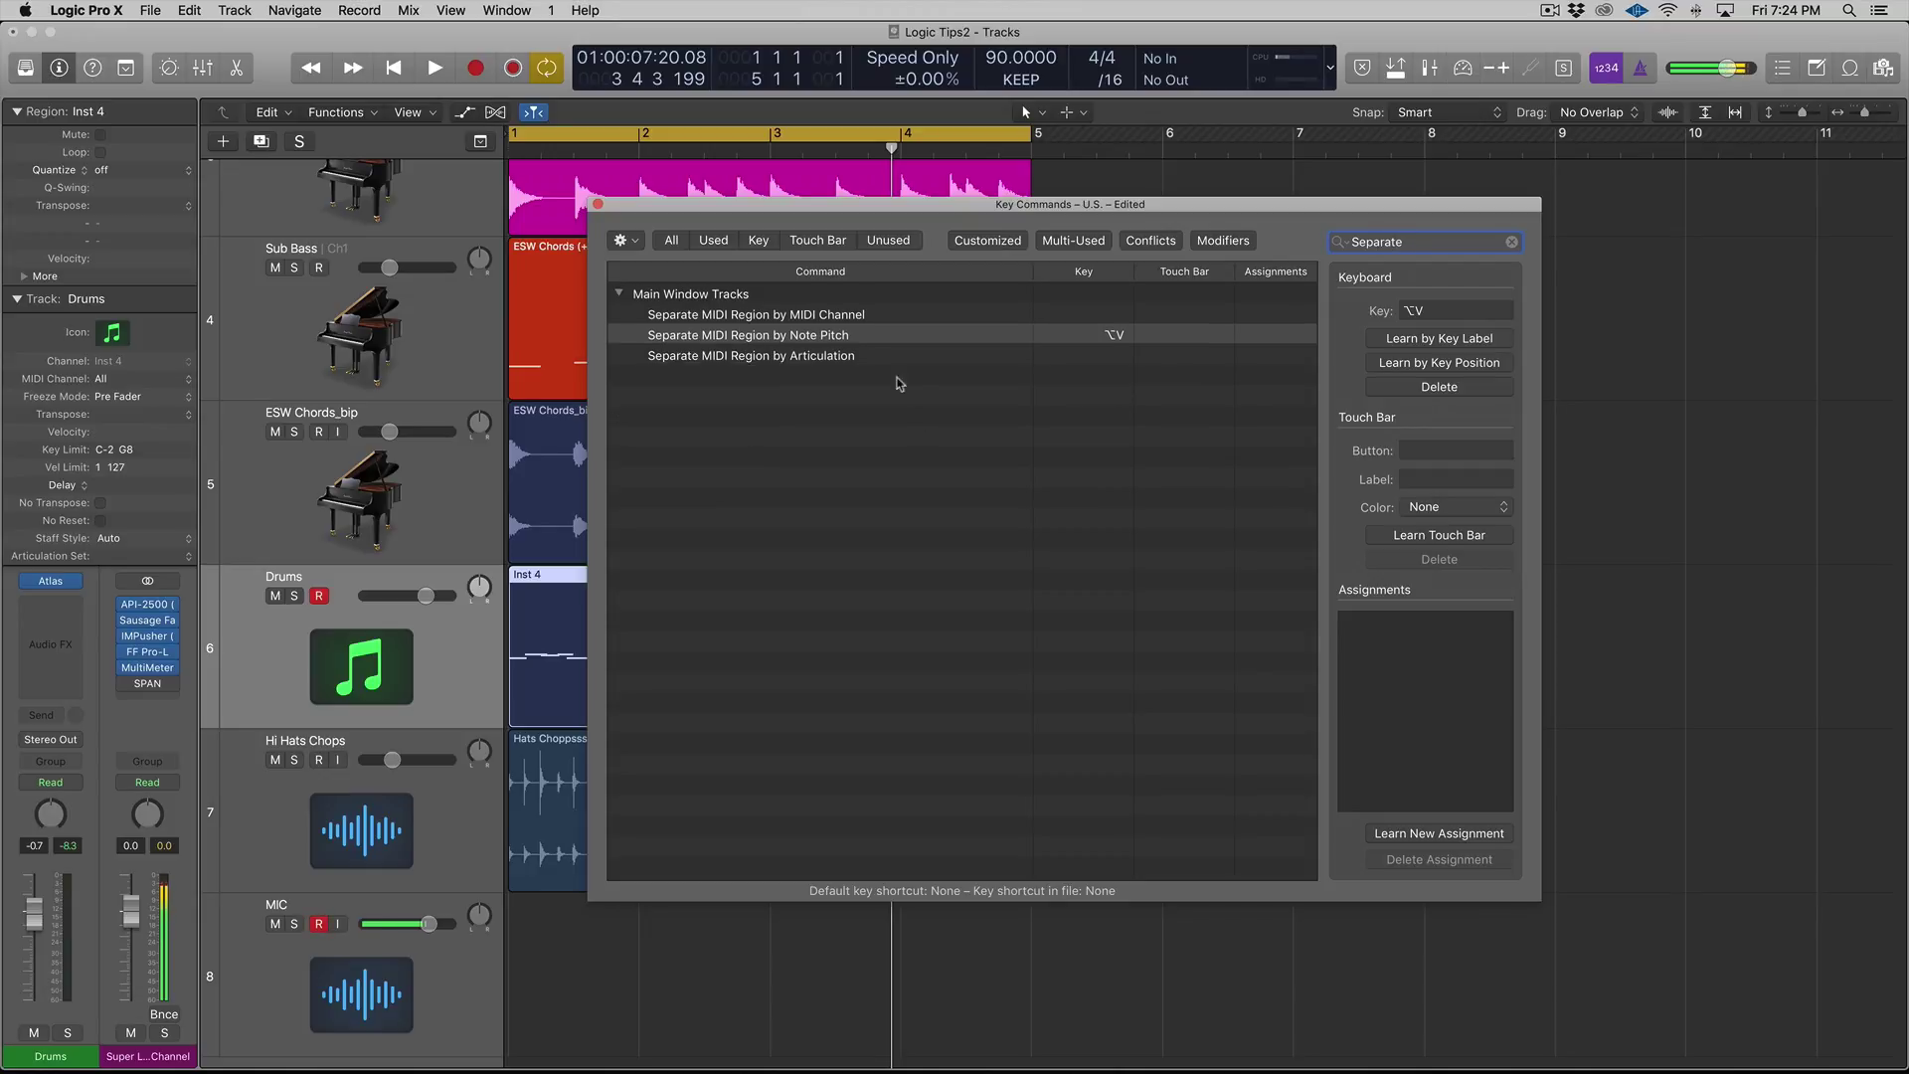
pyautogui.click(781, 336)
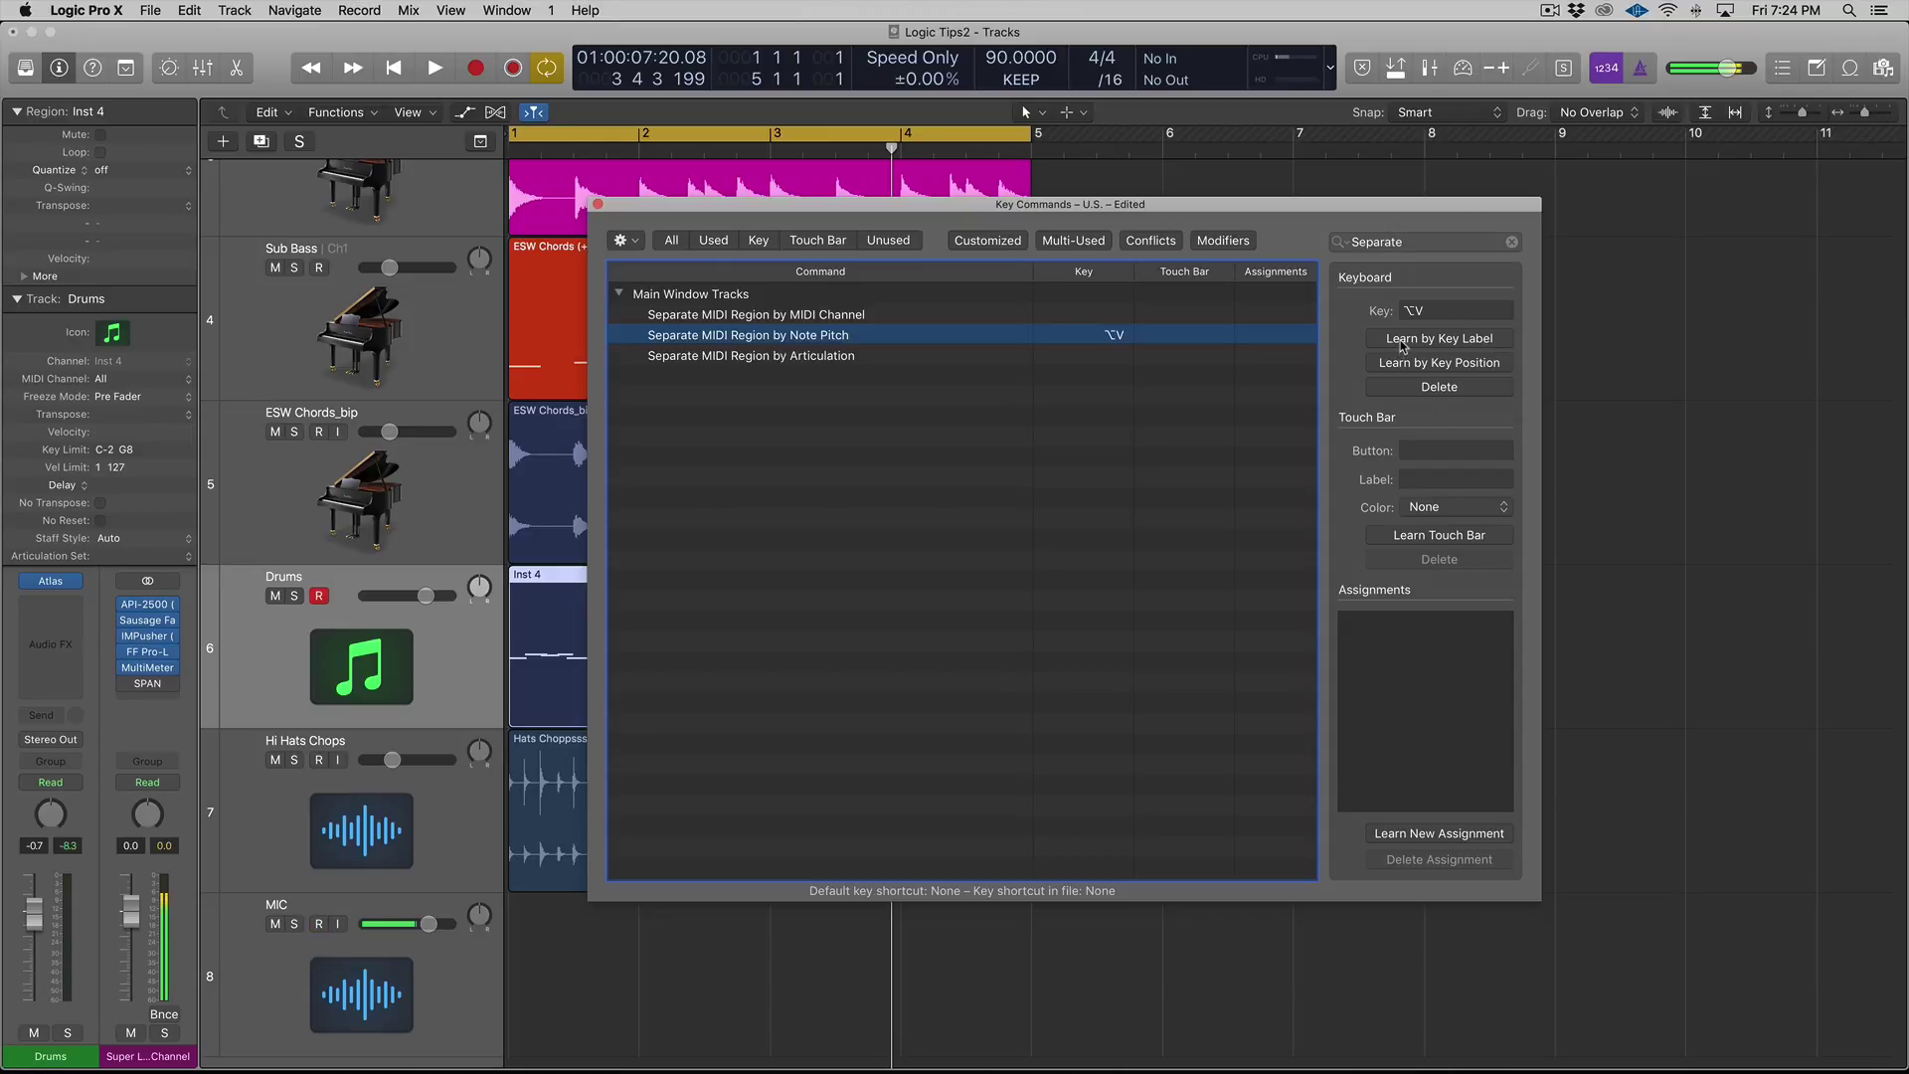
# - Try learning Alt-Z for Separate MIDI Region by Note Pitch, then cancel the conflicting assignment
pyautogui.click(1402, 343)
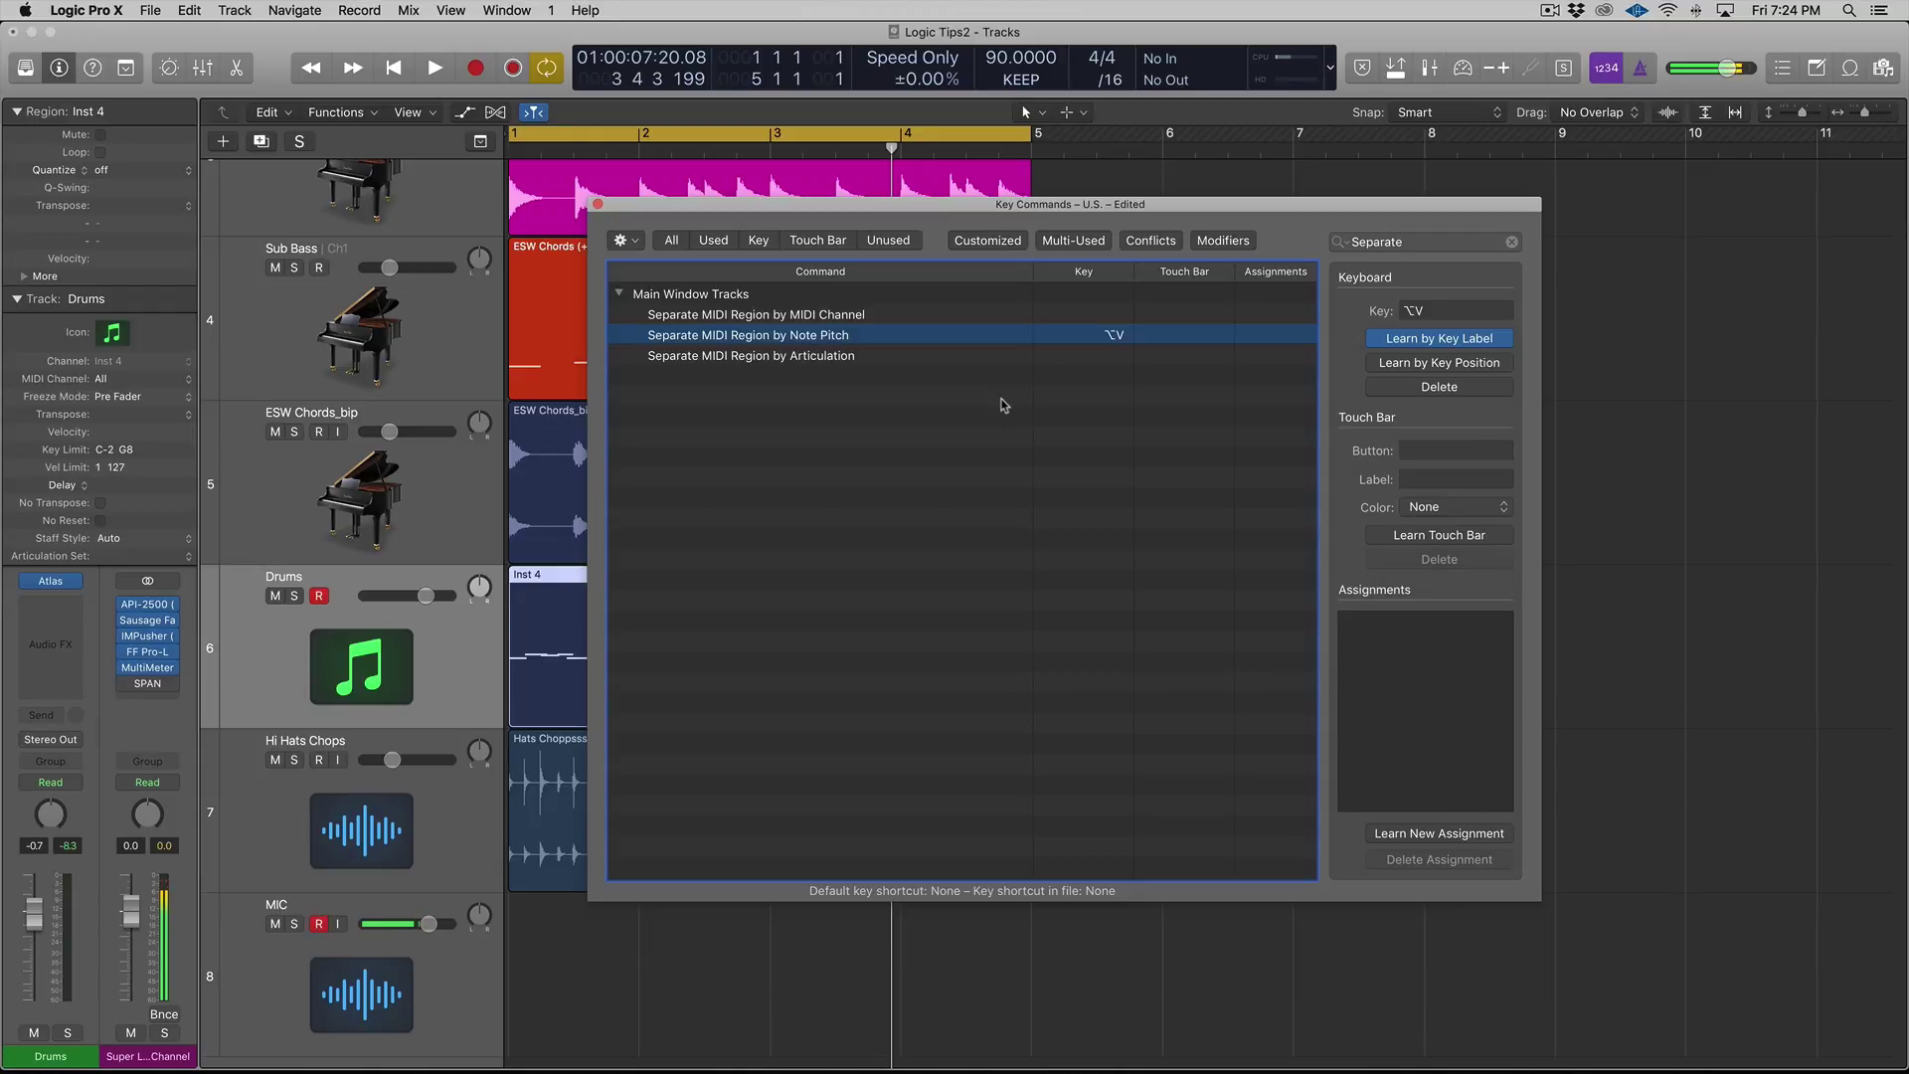
pyautogui.hotkey('alt', 'z')
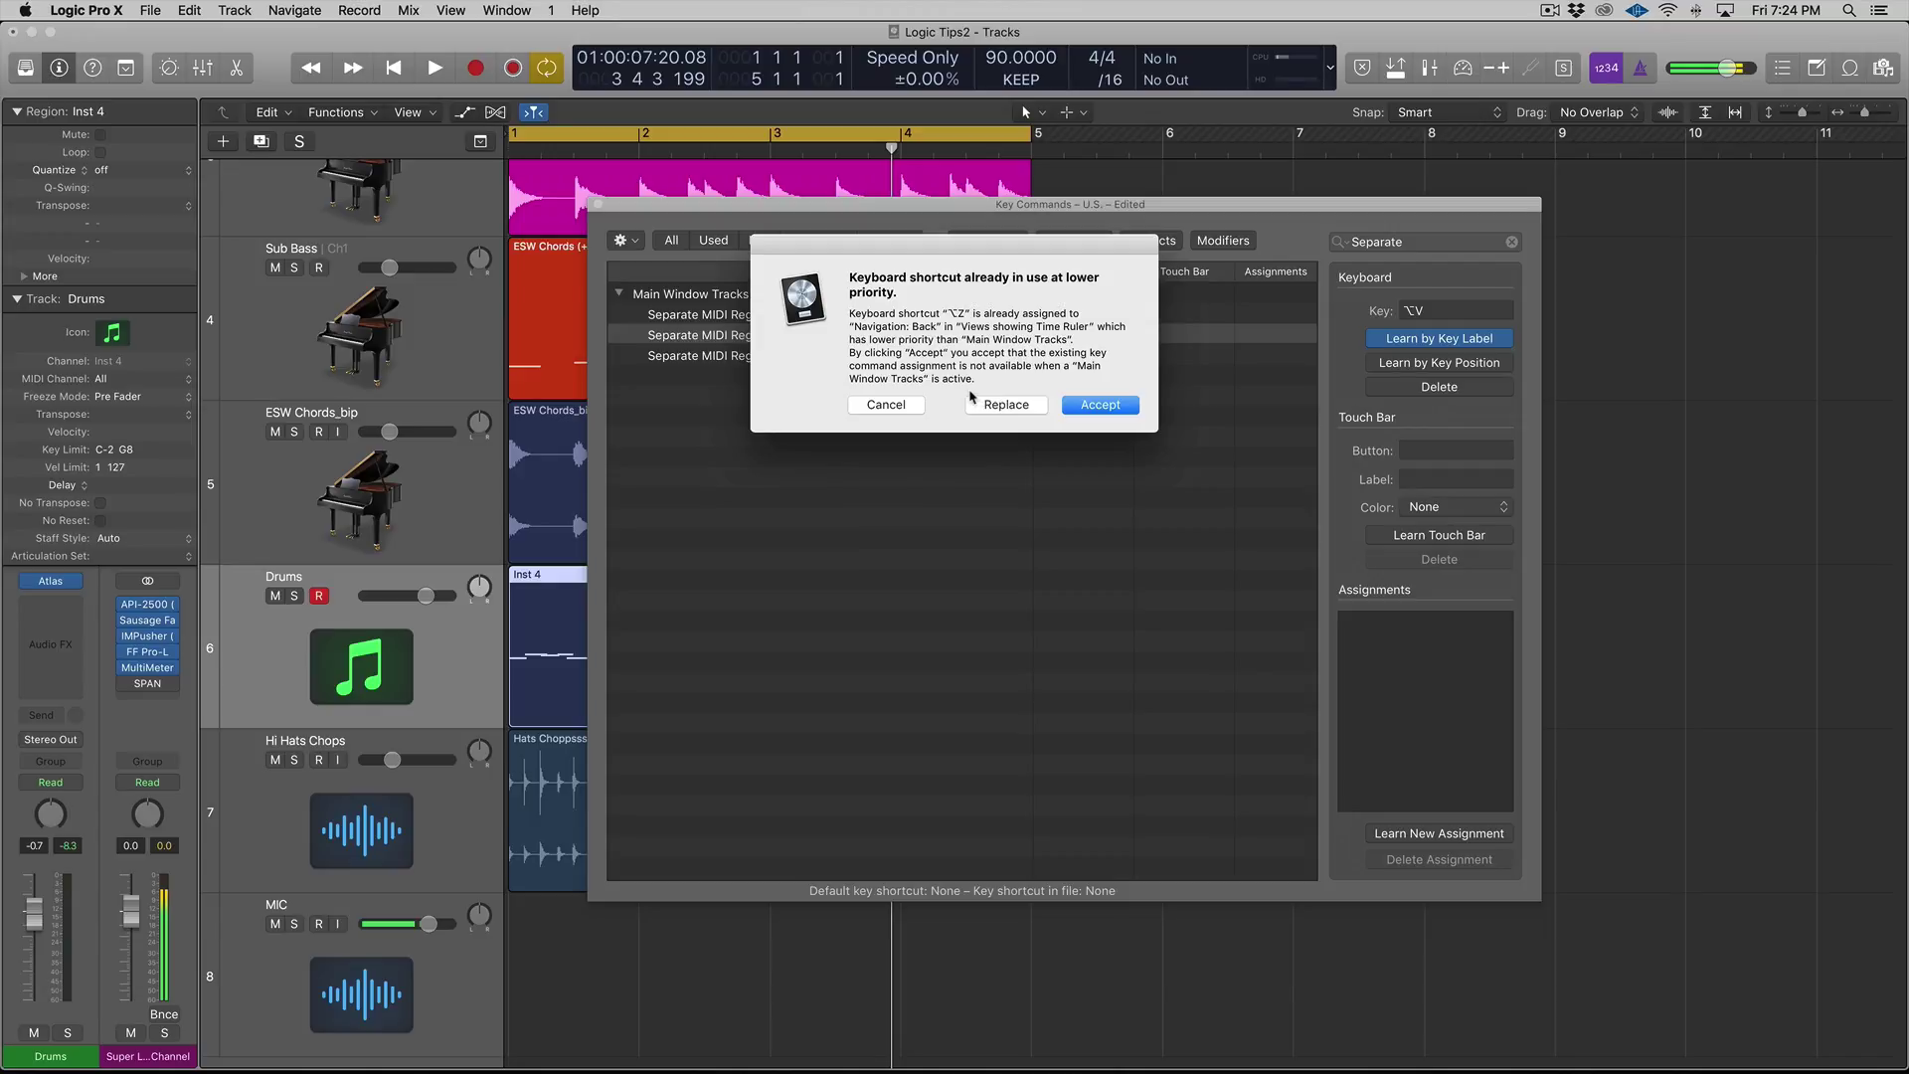
pyautogui.click(877, 410)
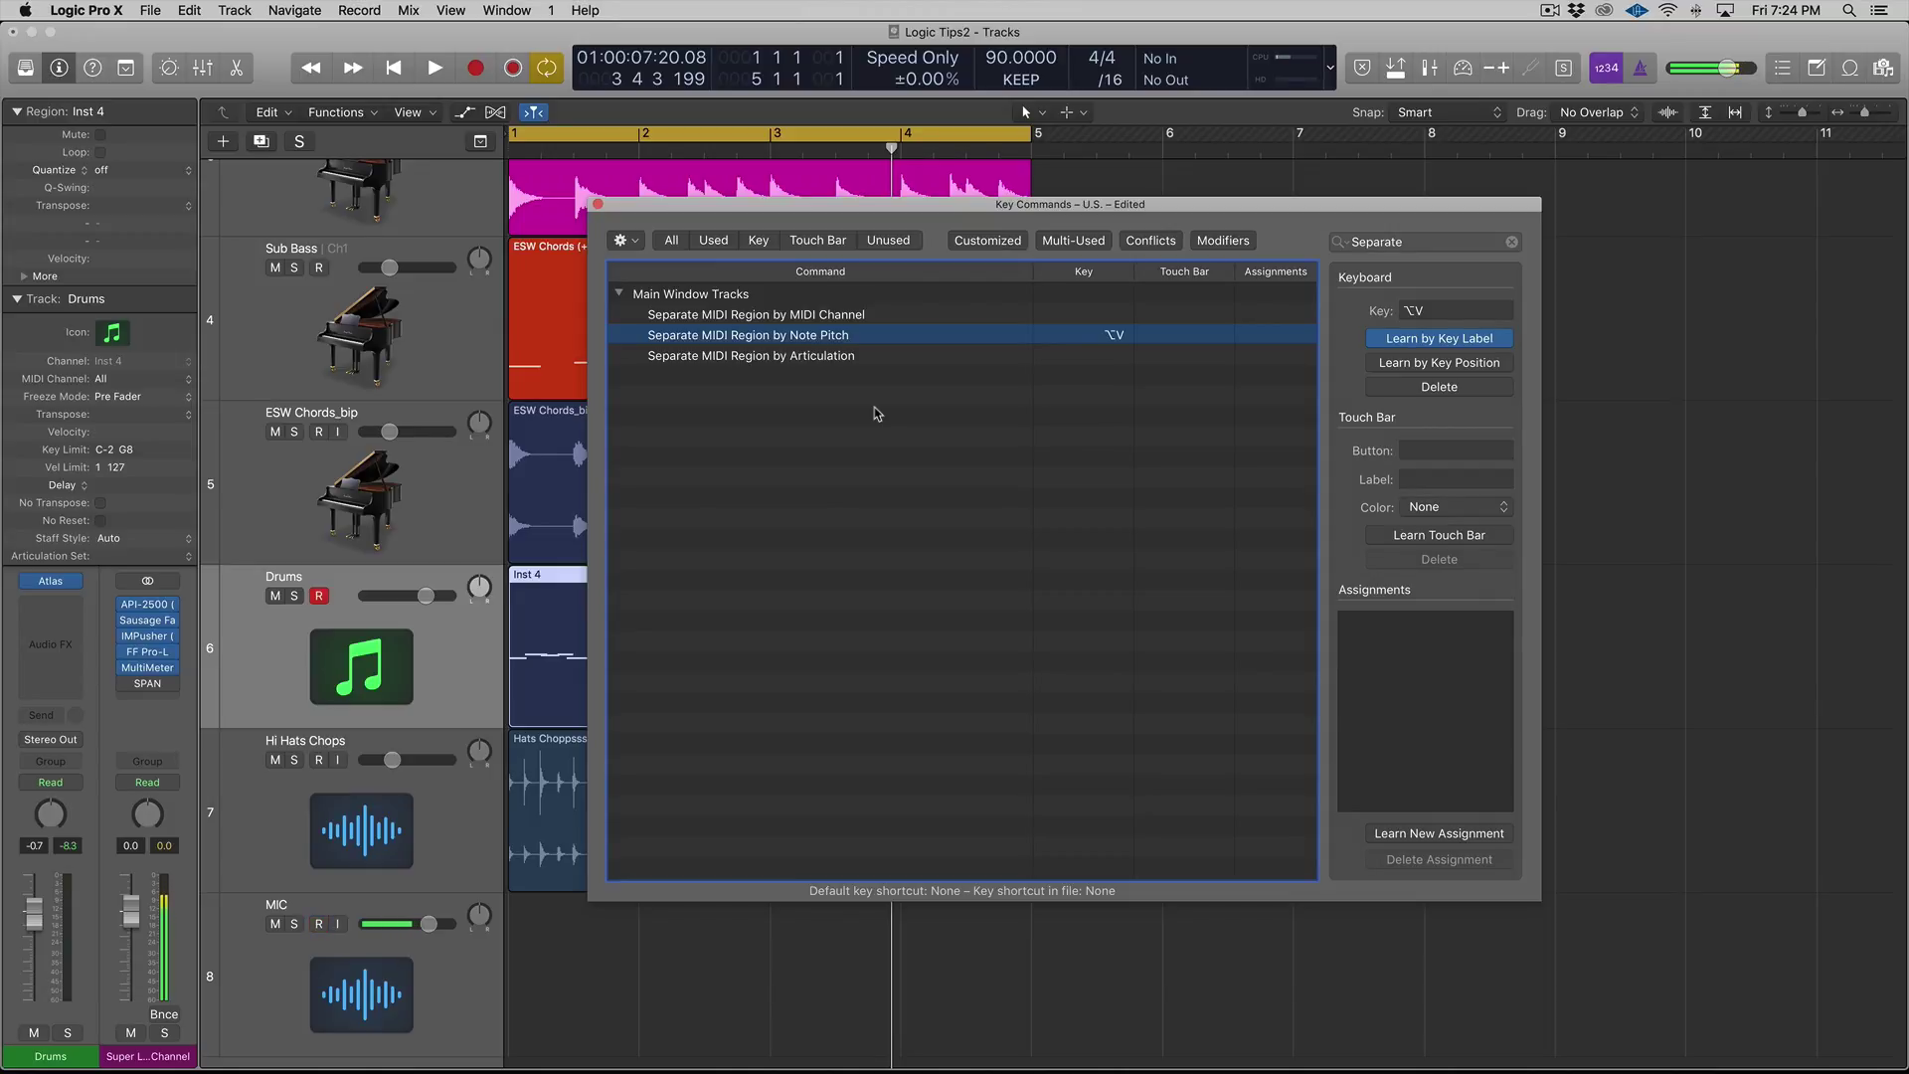
# - Split the drum region into separate tracks by note pitch and fit all tracks in view
pyautogui.click(597, 204)
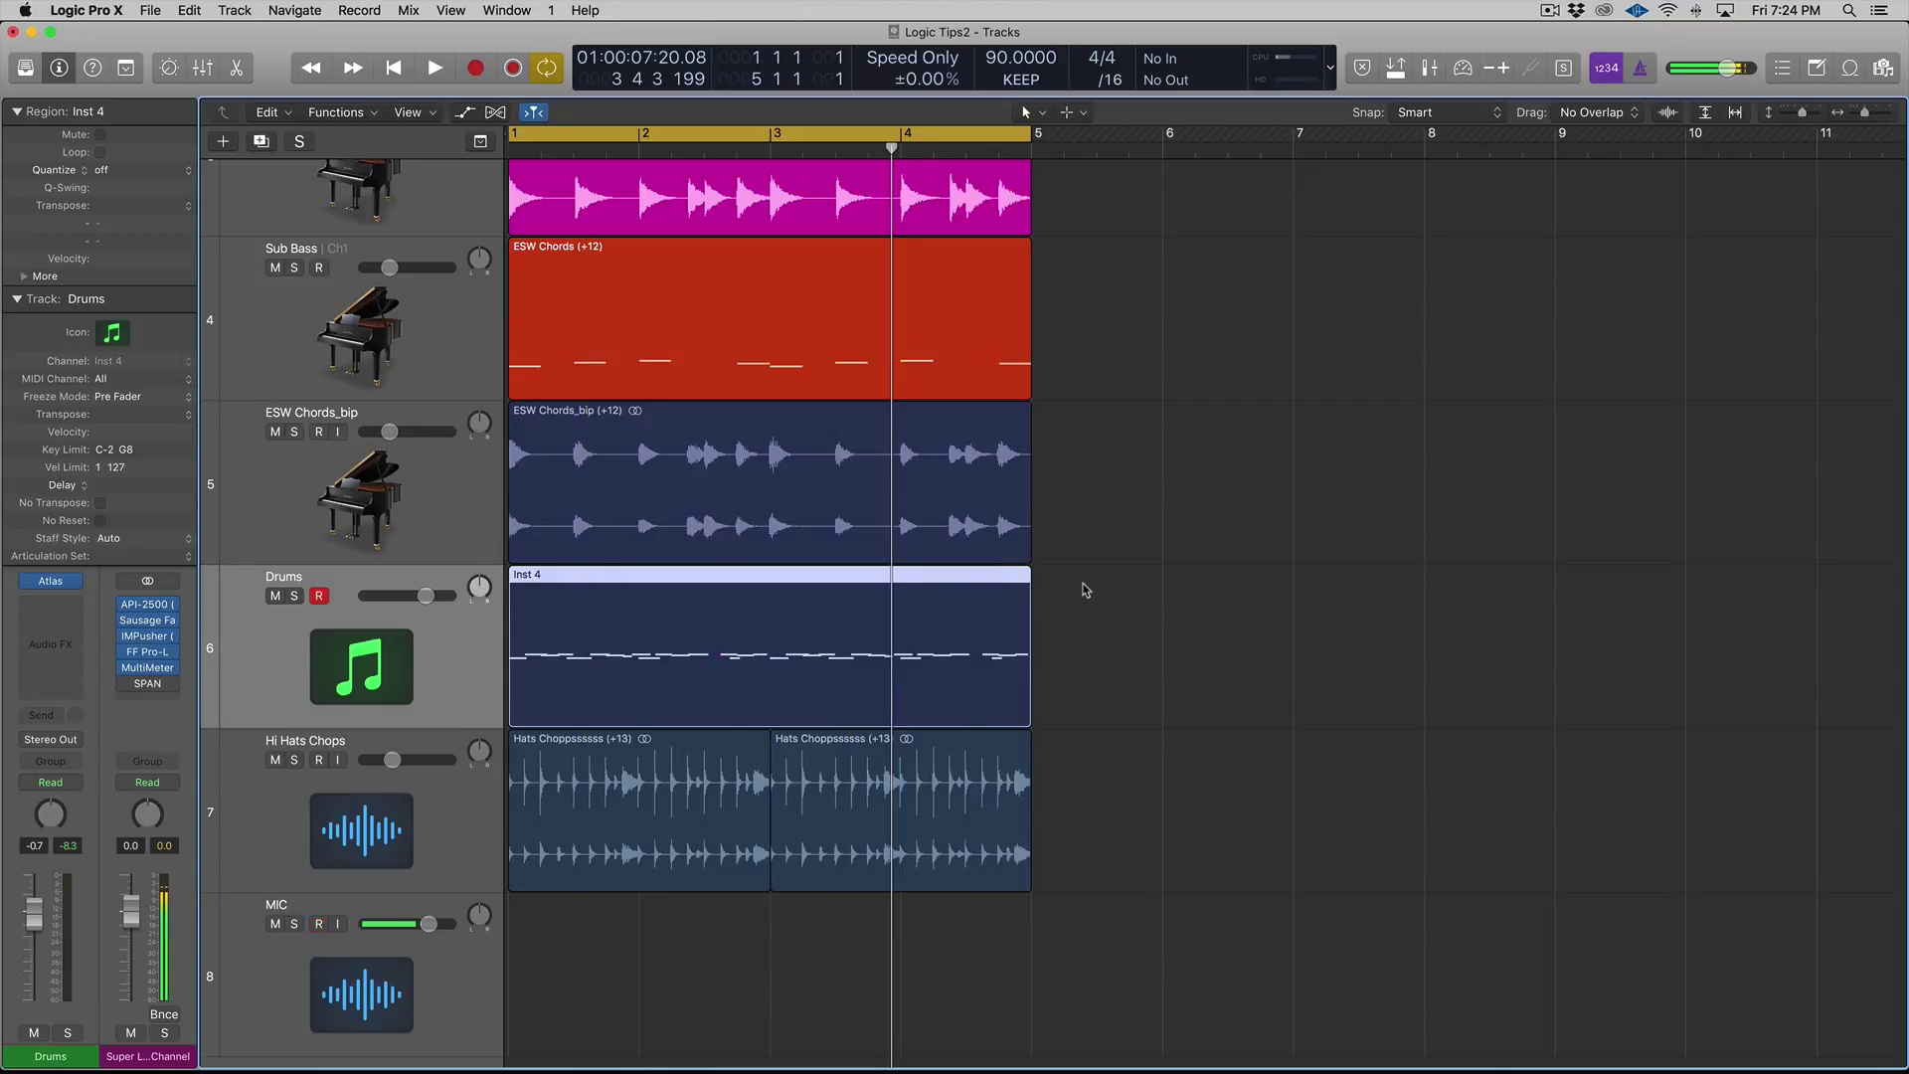
pyautogui.hotkey('ctrl', 's')
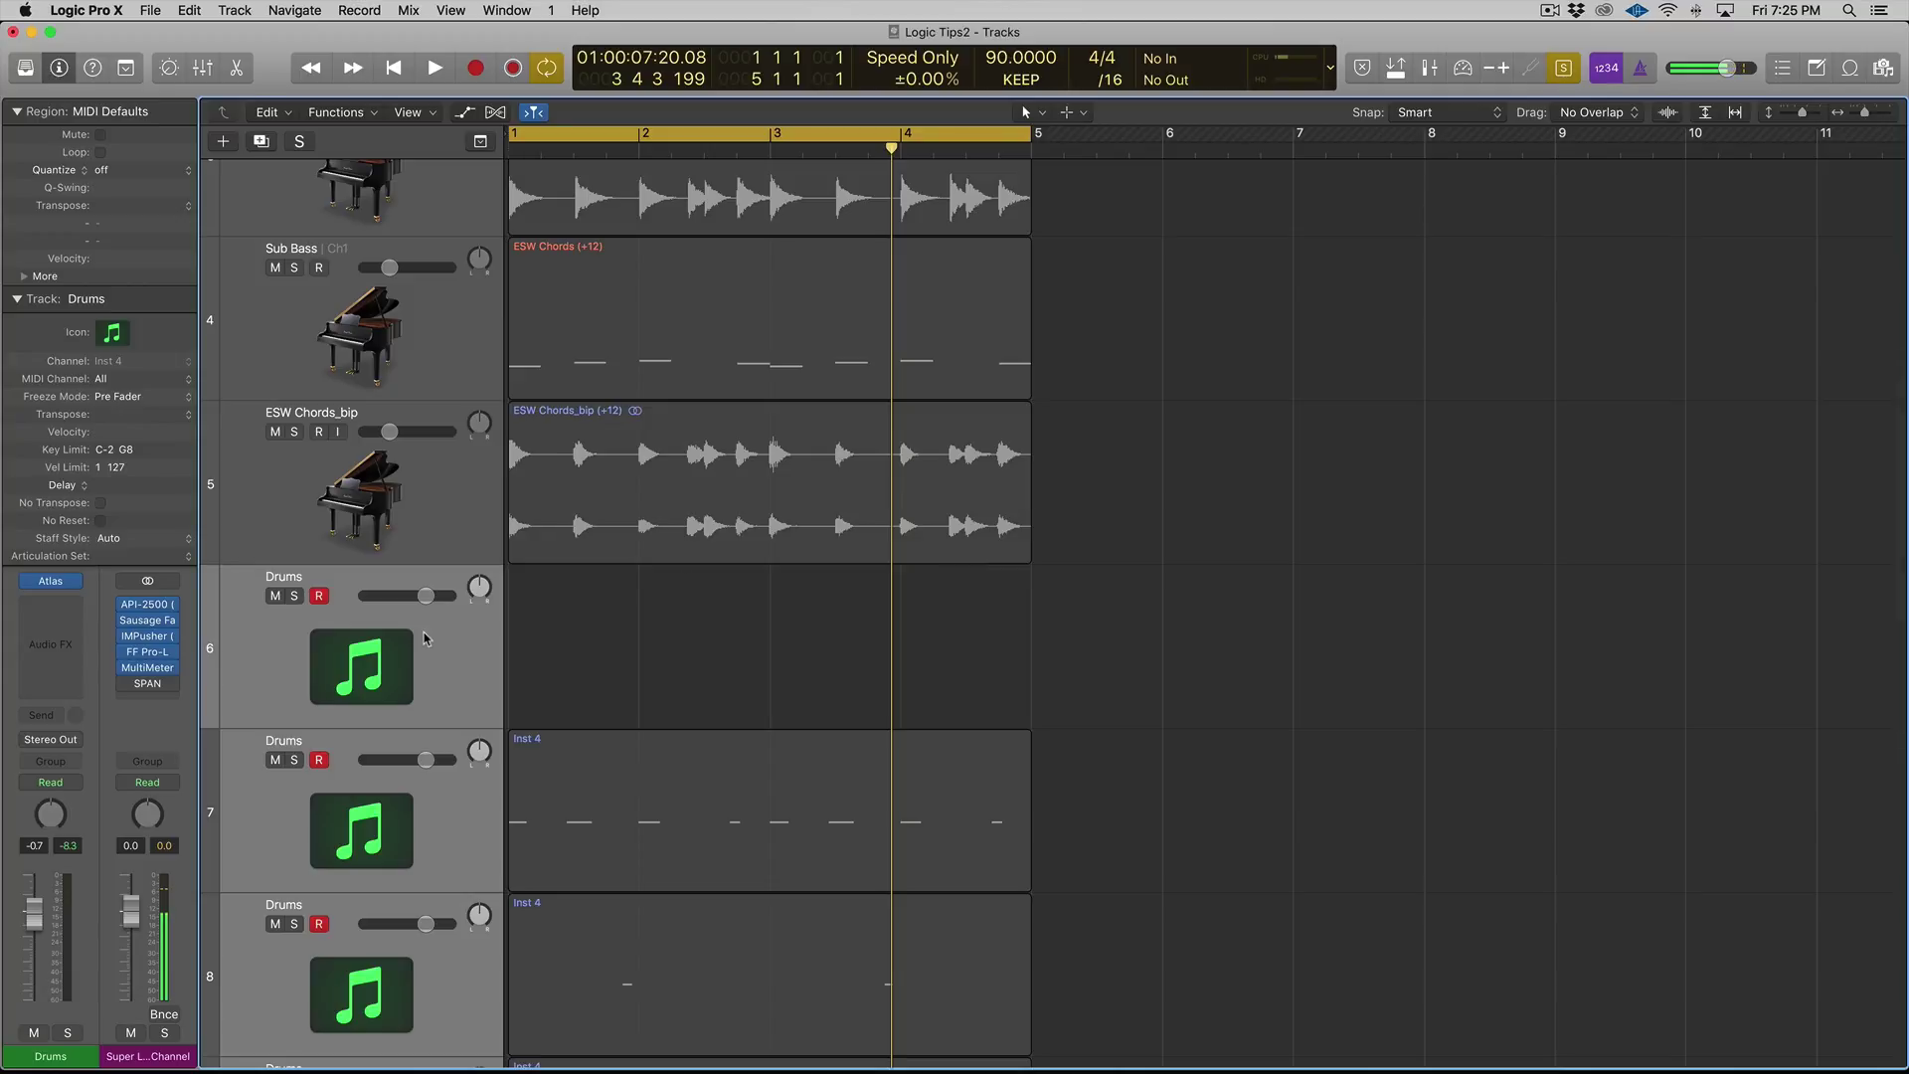
pyautogui.click(423, 646)
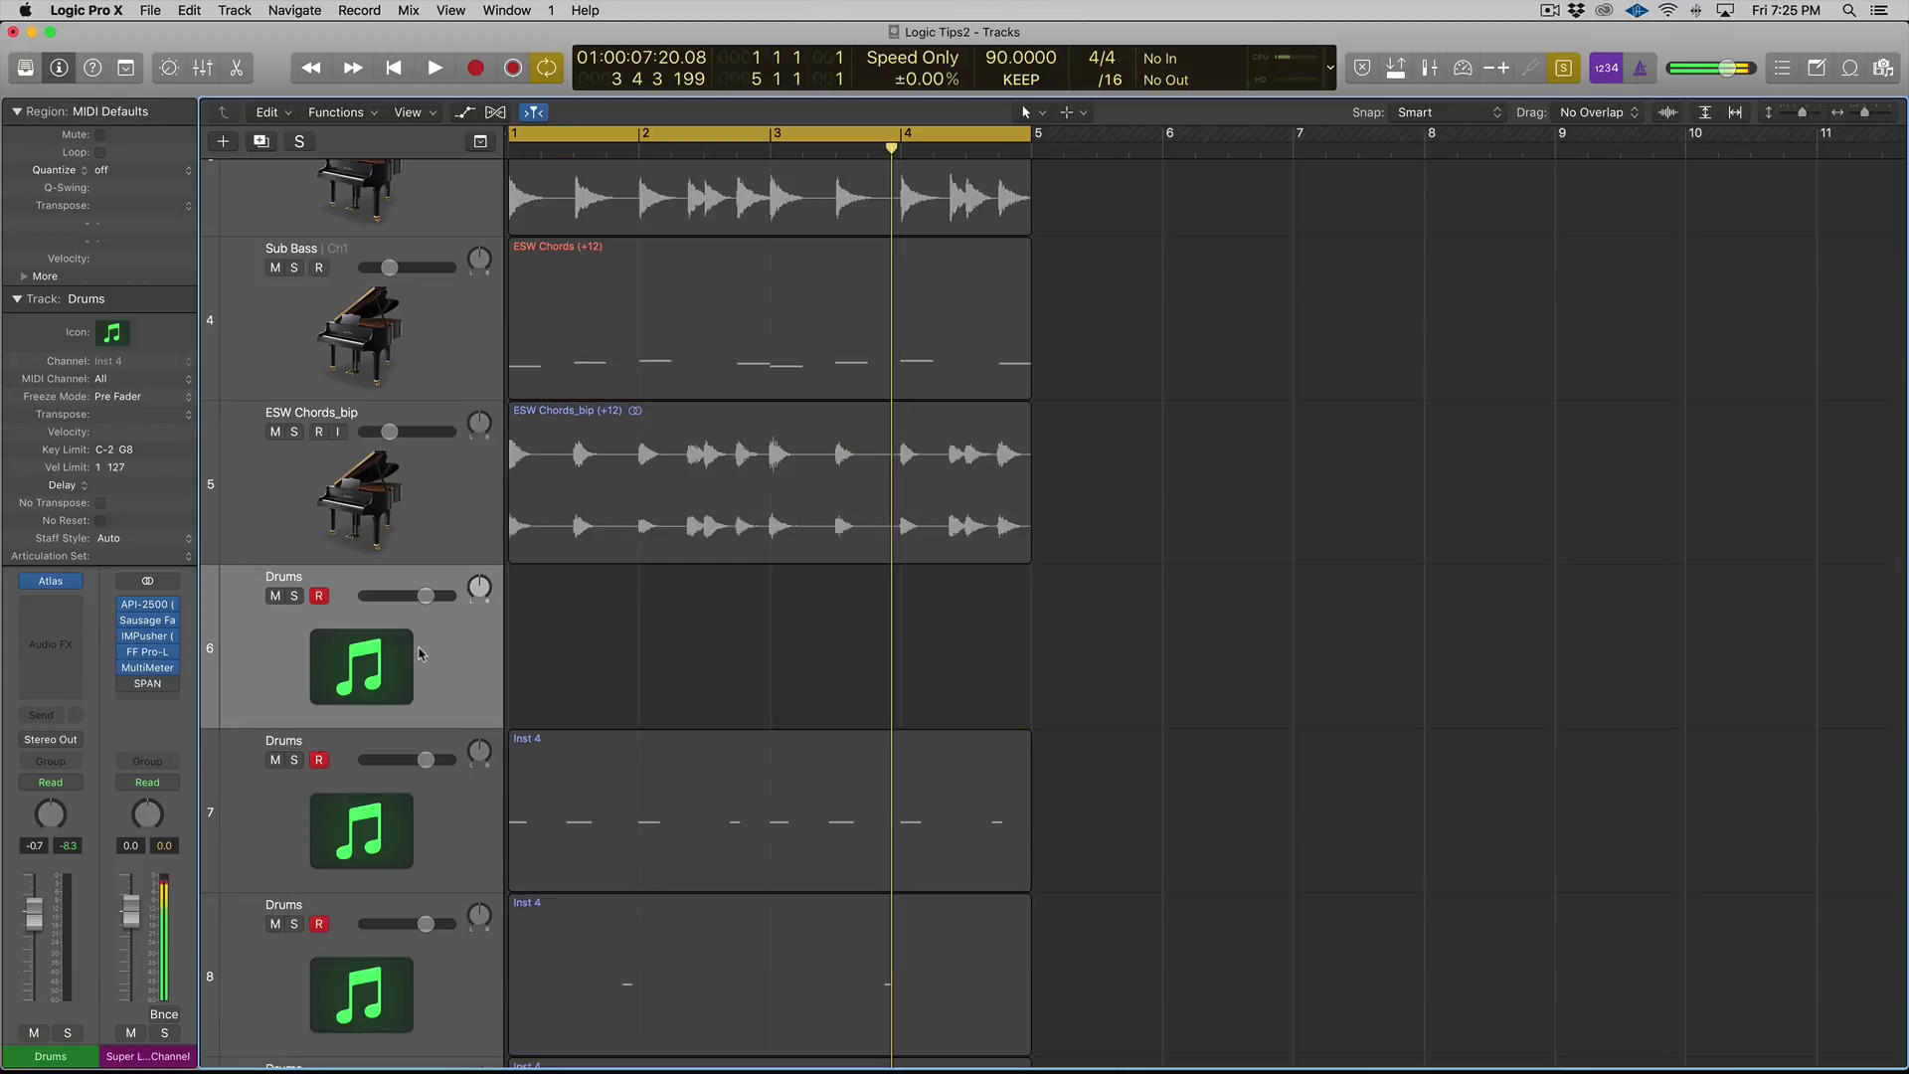
pyautogui.hotkey('ctrl', 's')
pyautogui.press('z')
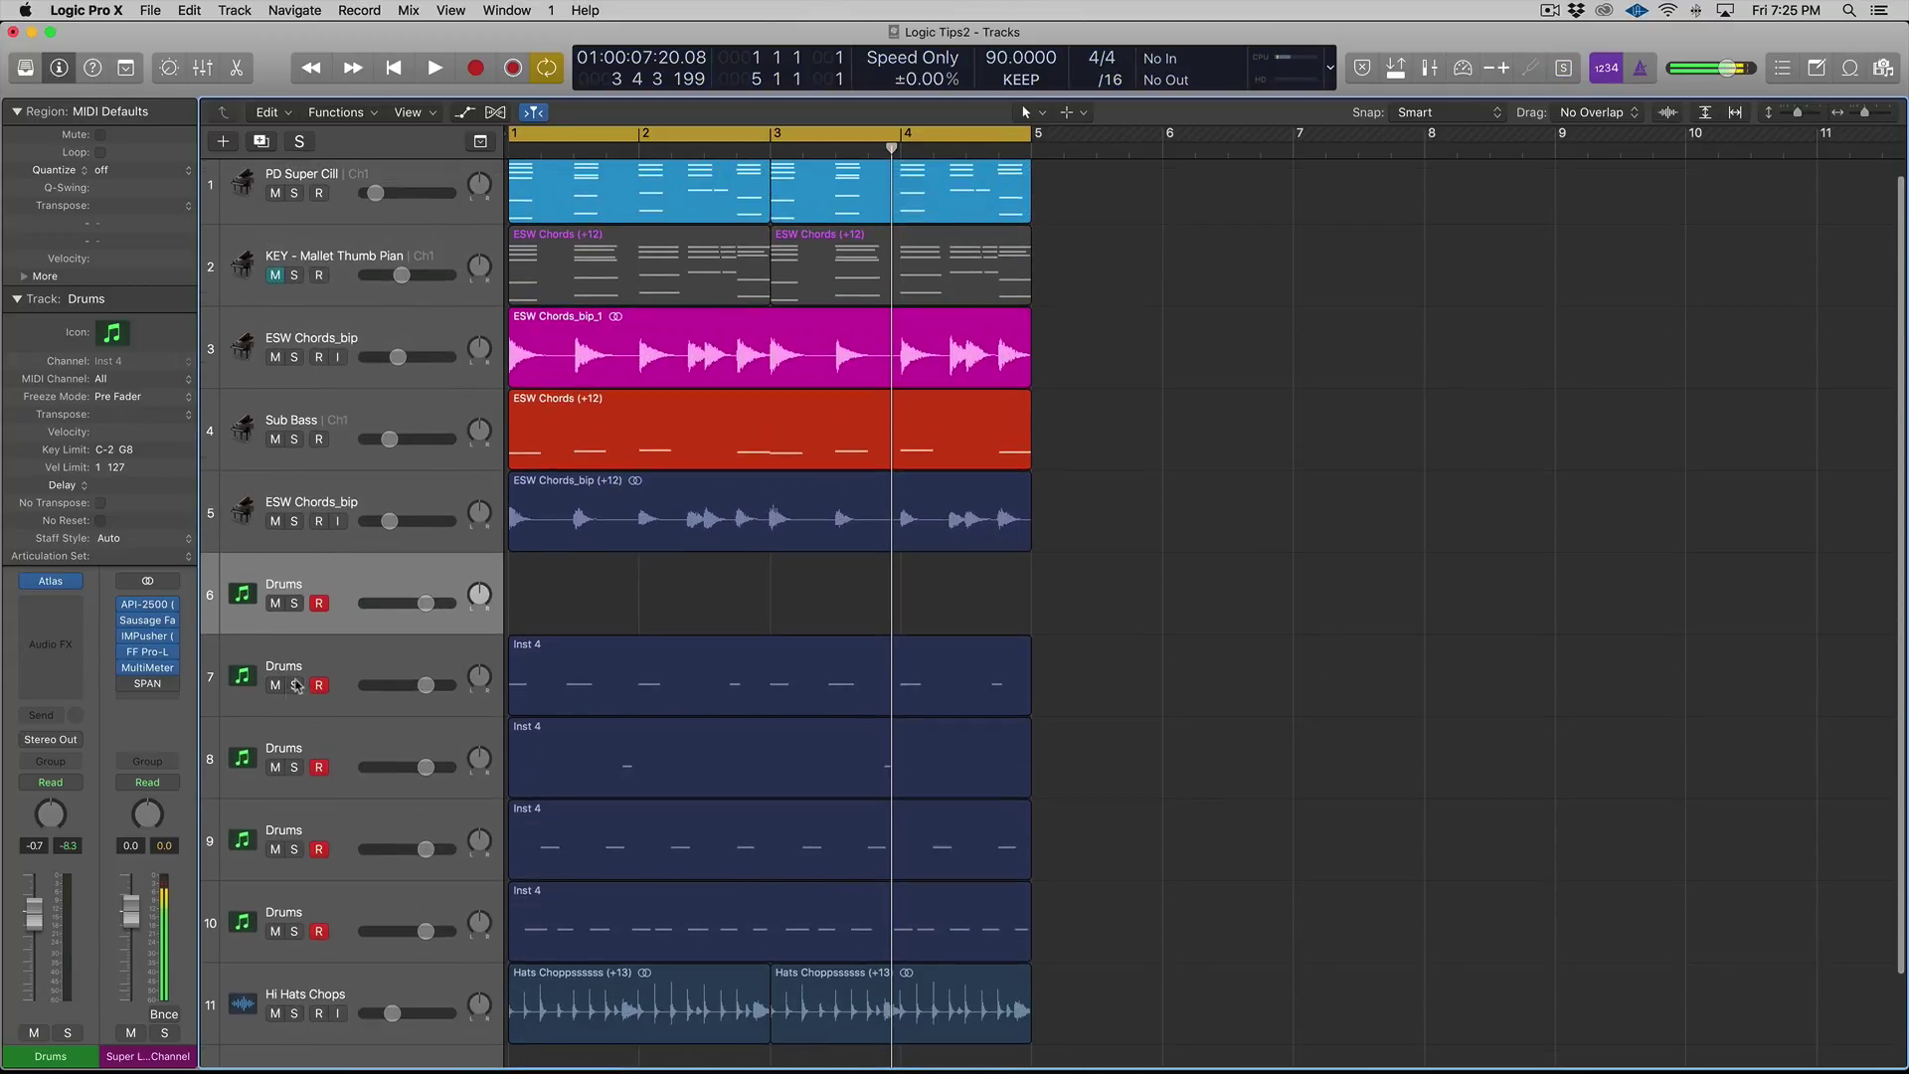
# - Solo the first new drum track and play it from the song start
pyautogui.click(364, 665)
pyautogui.hotkey('ctrl', 's')
pyautogui.press('Return')
pyautogui.press('space')
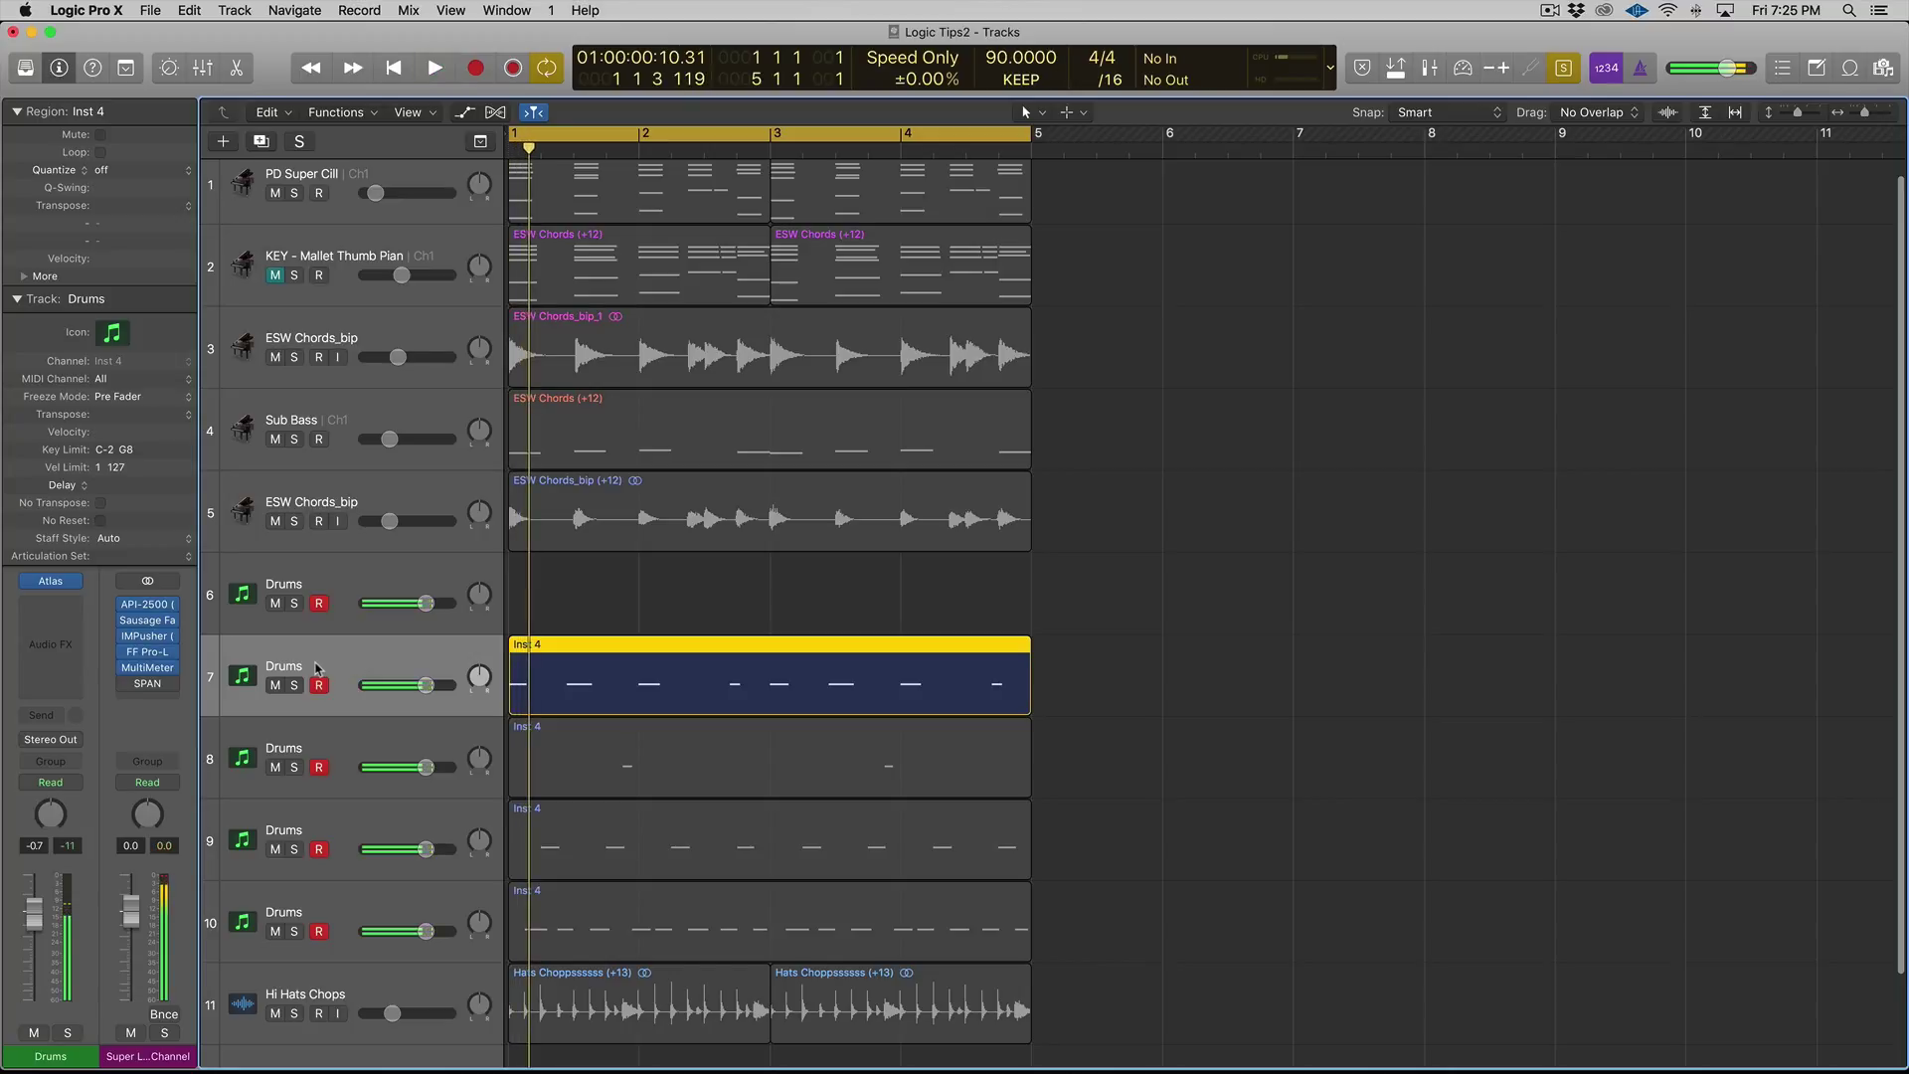
# - Rename track 7 to 'Kick', then turn solo off and resume playback
pyautogui.doubleClick(316, 669)
pyautogui.write('Kick')
pyautogui.press('Return')
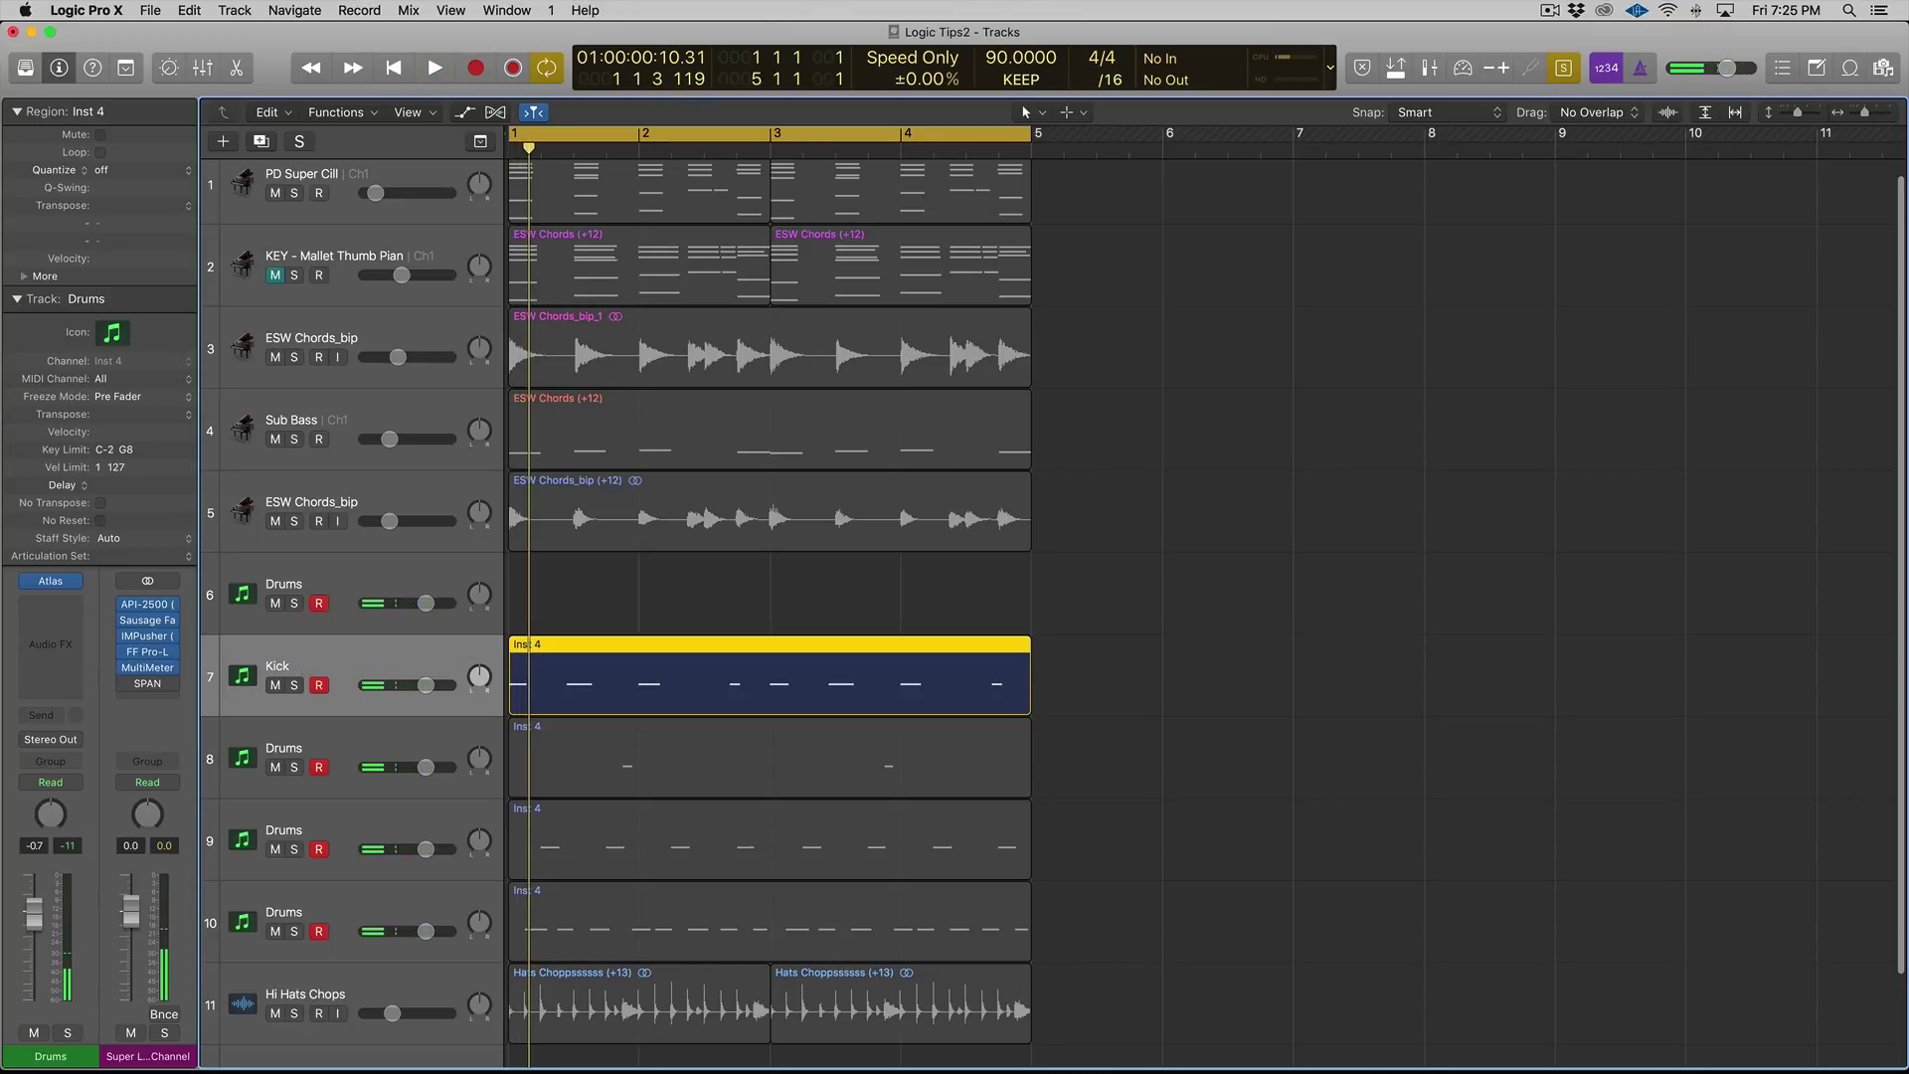
pyautogui.hotkey('ctrl', 's')
pyautogui.press('space')
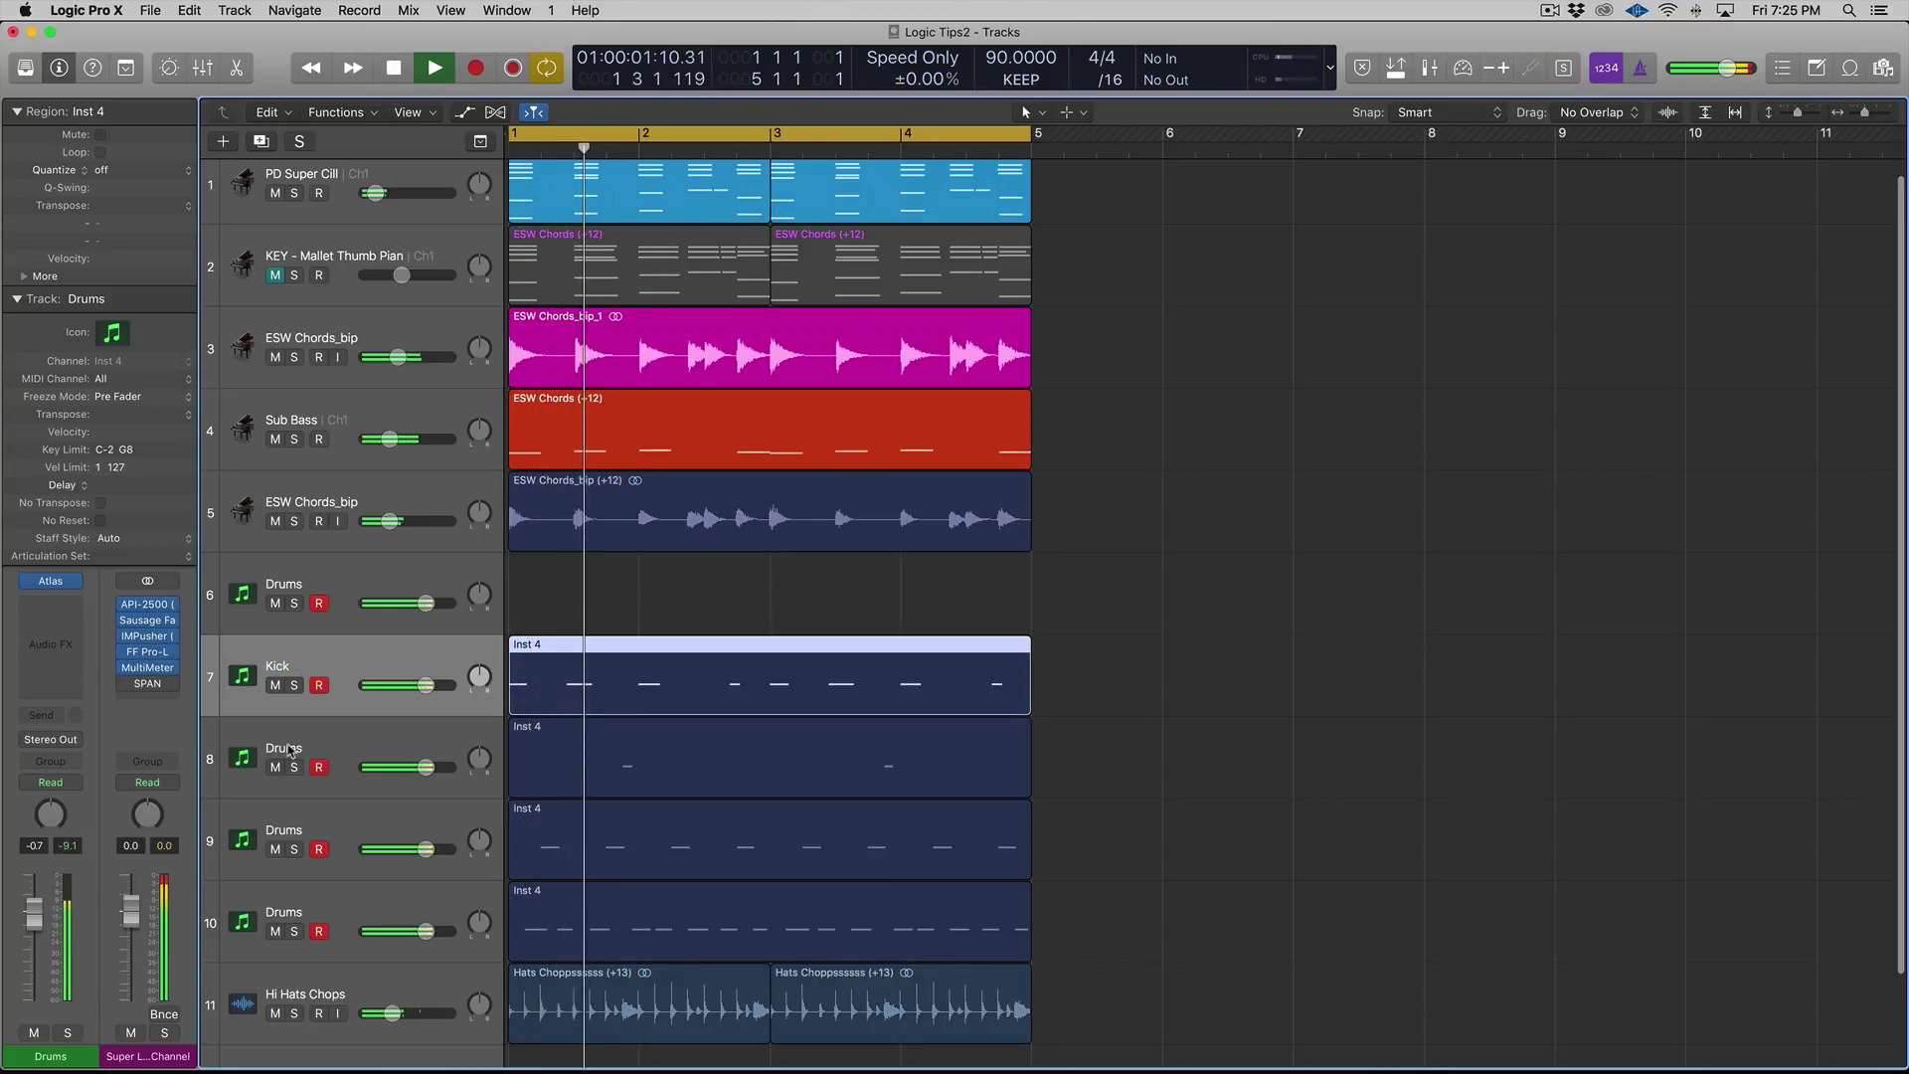
# - Rename tracks 8 and 9 to 'HH2' and 'Snare', and begin renaming track 10
pyautogui.doubleClick(284, 747)
pyautogui.write('HH2')
pyautogui.press('Return')
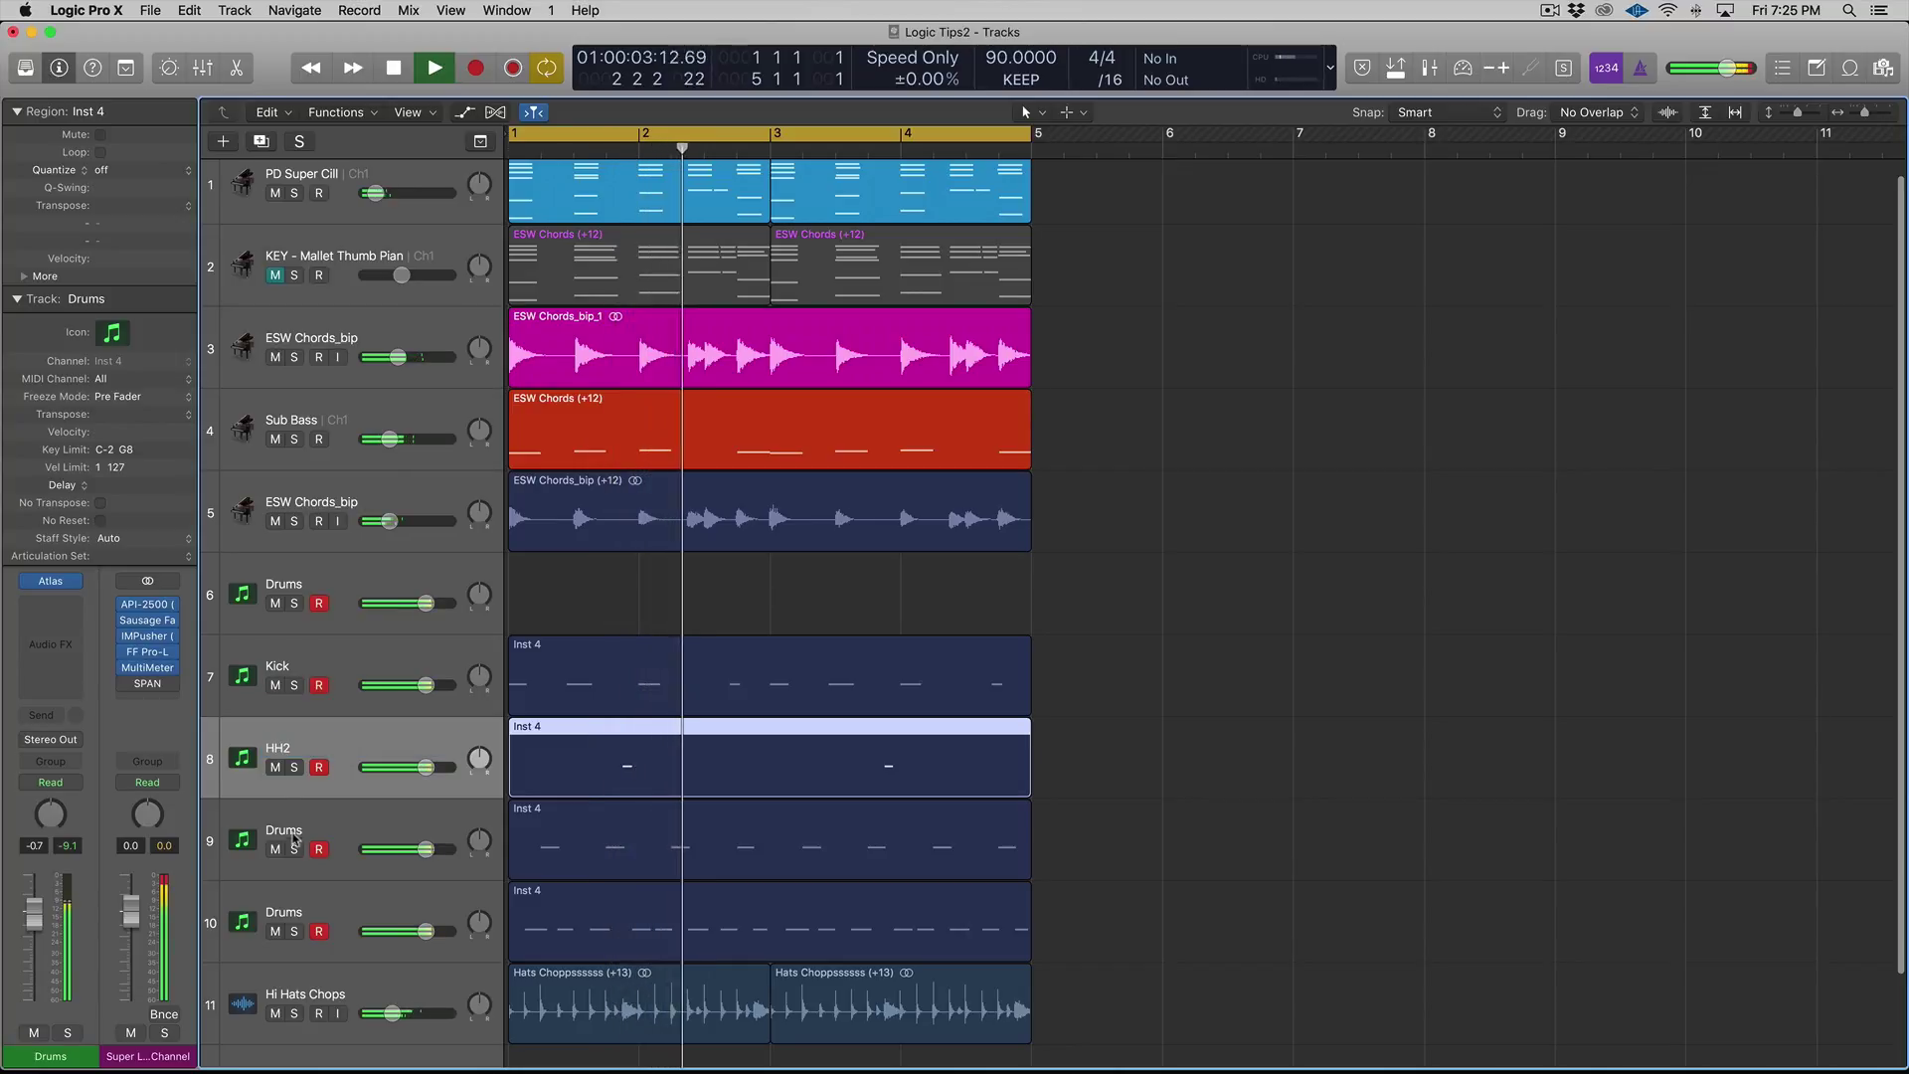
pyautogui.doubleClick(284, 831)
pyautogui.write('Snare')
pyautogui.press('Return')
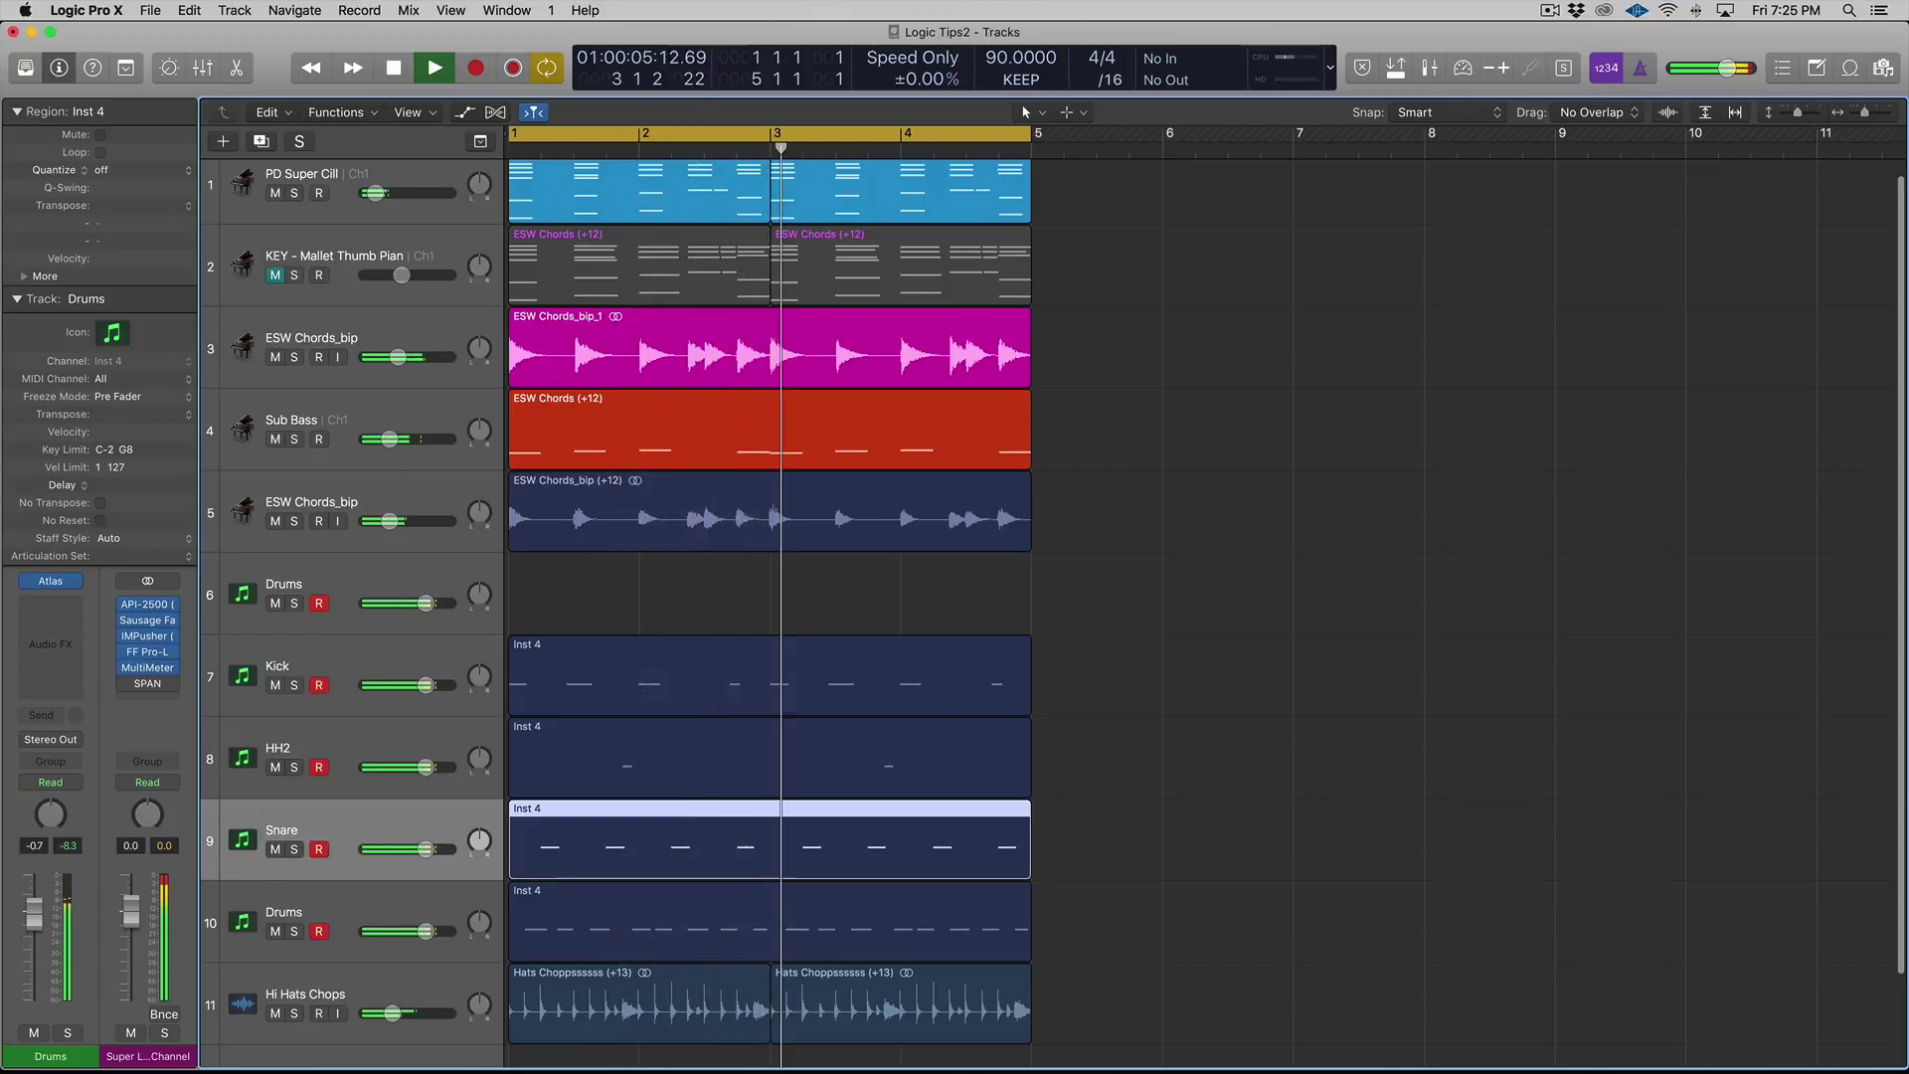
pyautogui.doubleClick(285, 912)
pyautogui.write('D')
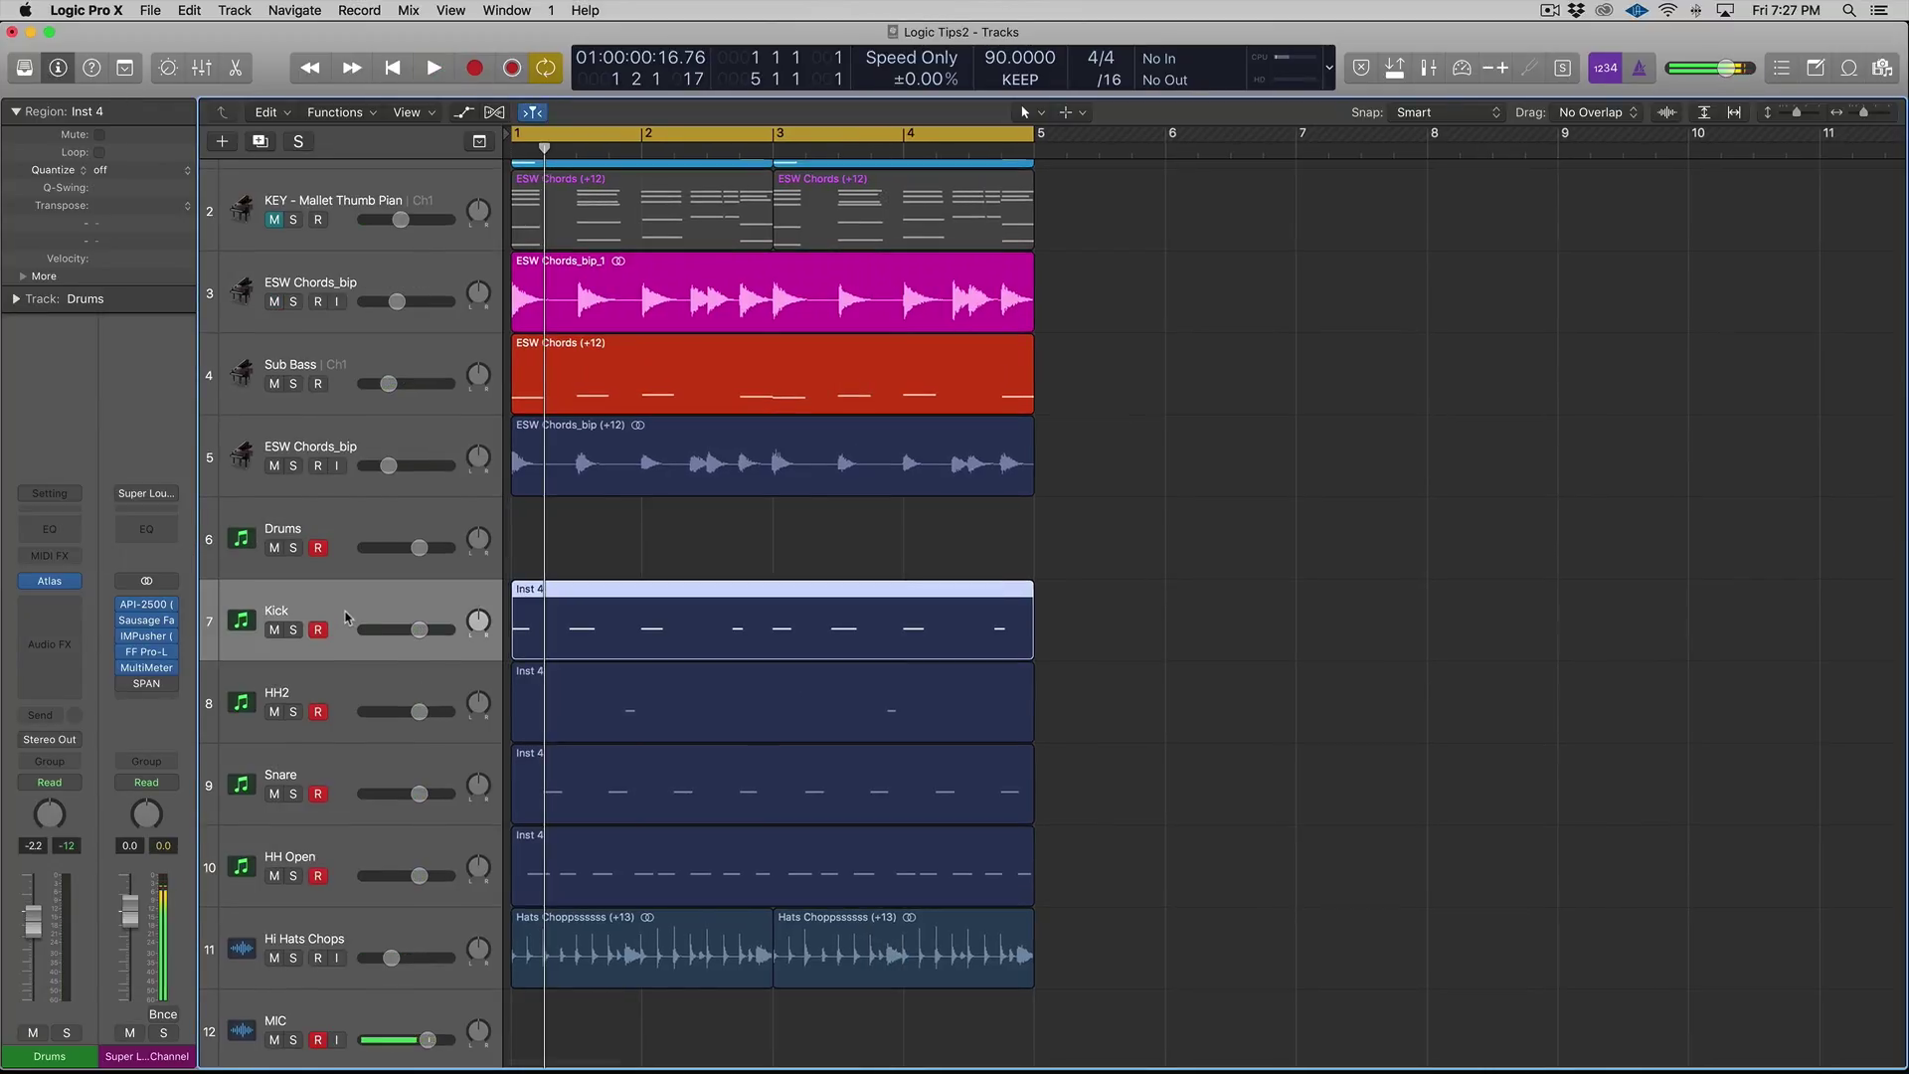
pyautogui.click(339, 529)
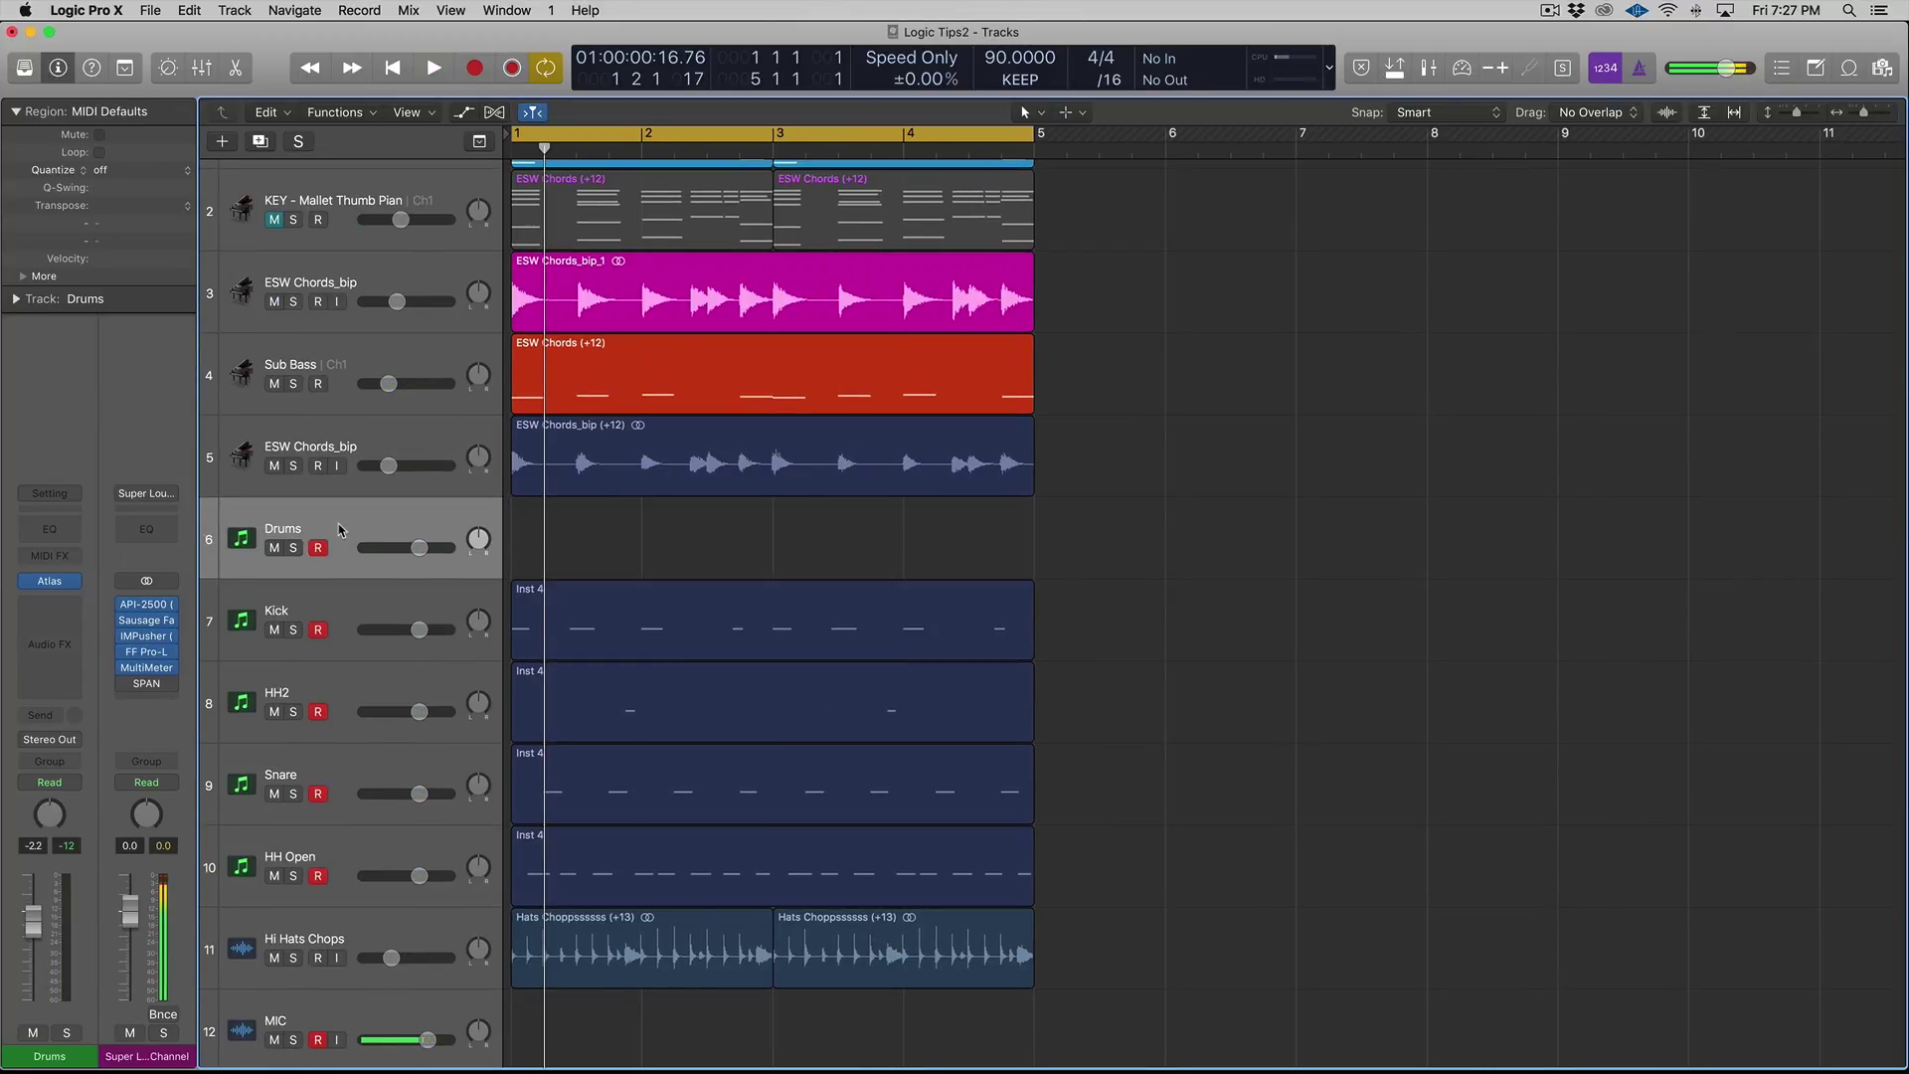
pyautogui.click(272, 549)
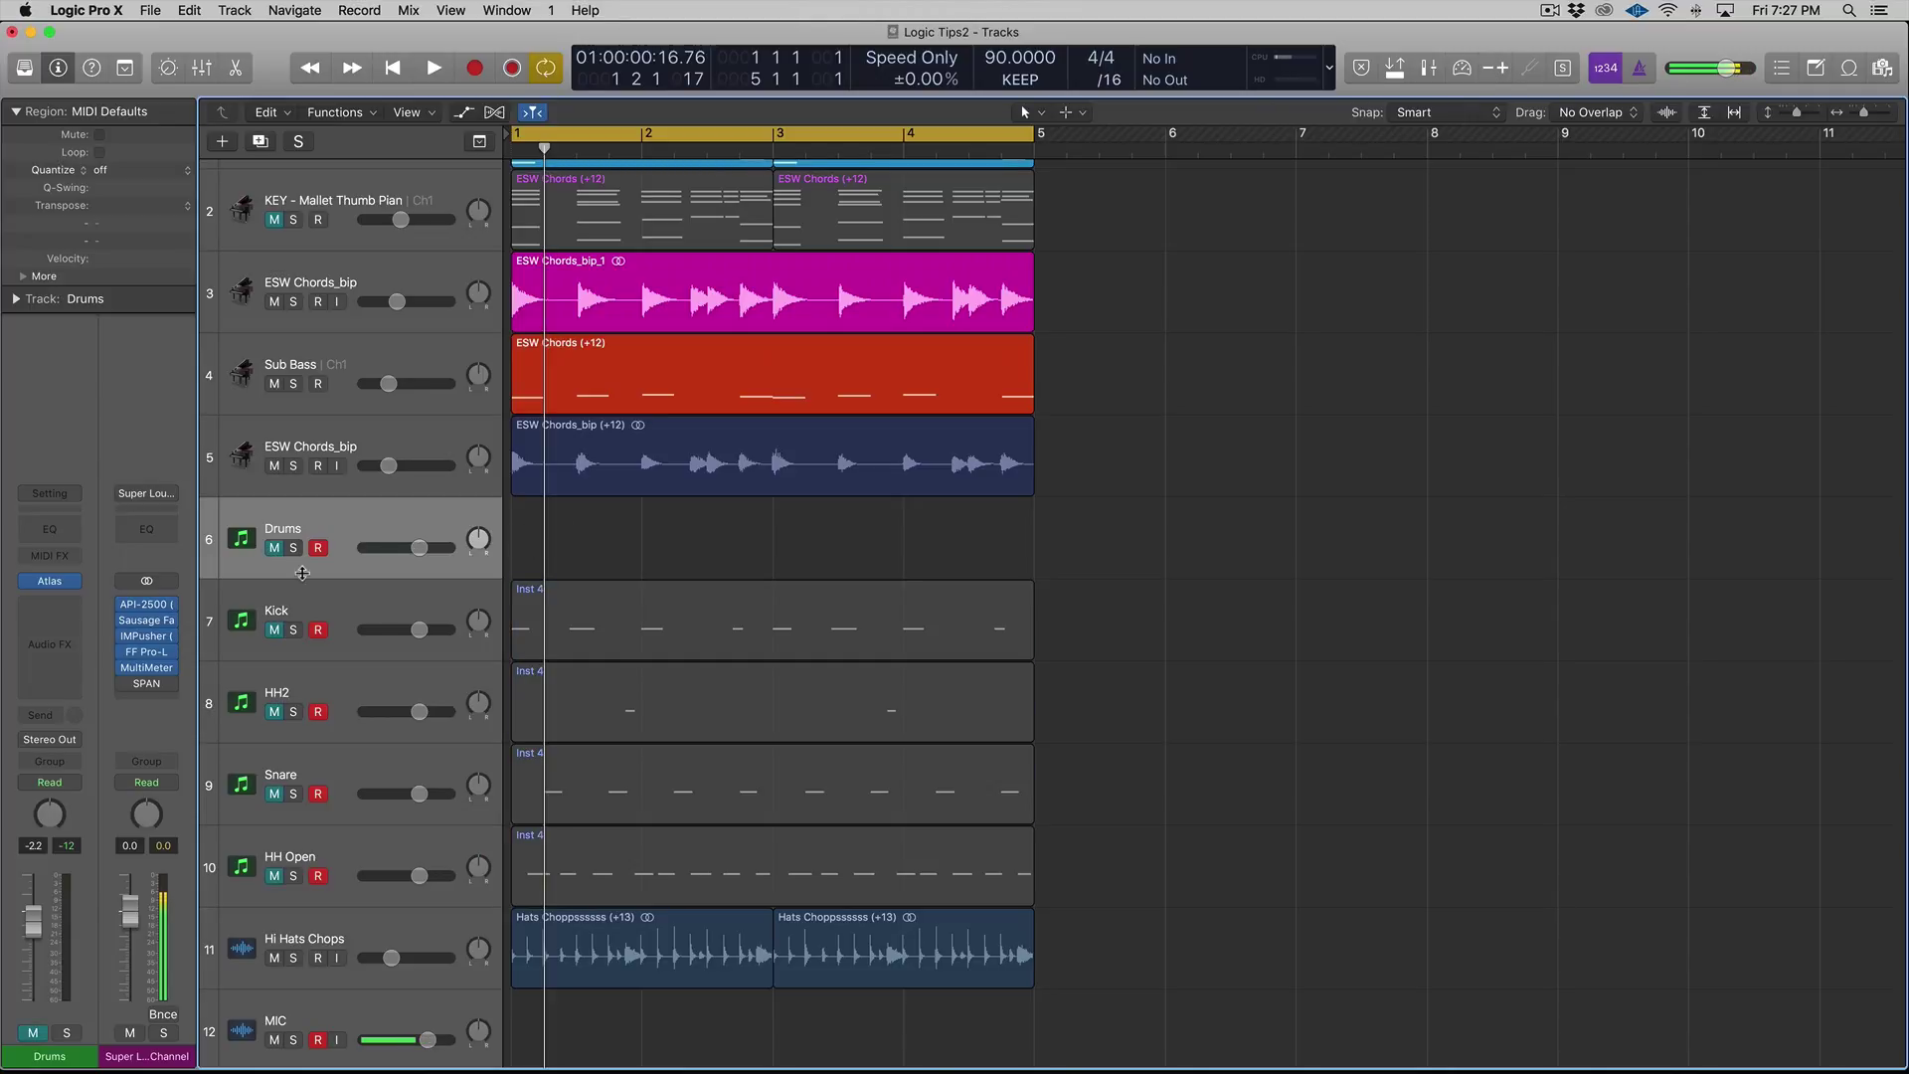
pyautogui.click(274, 548)
pyautogui.click(313, 613)
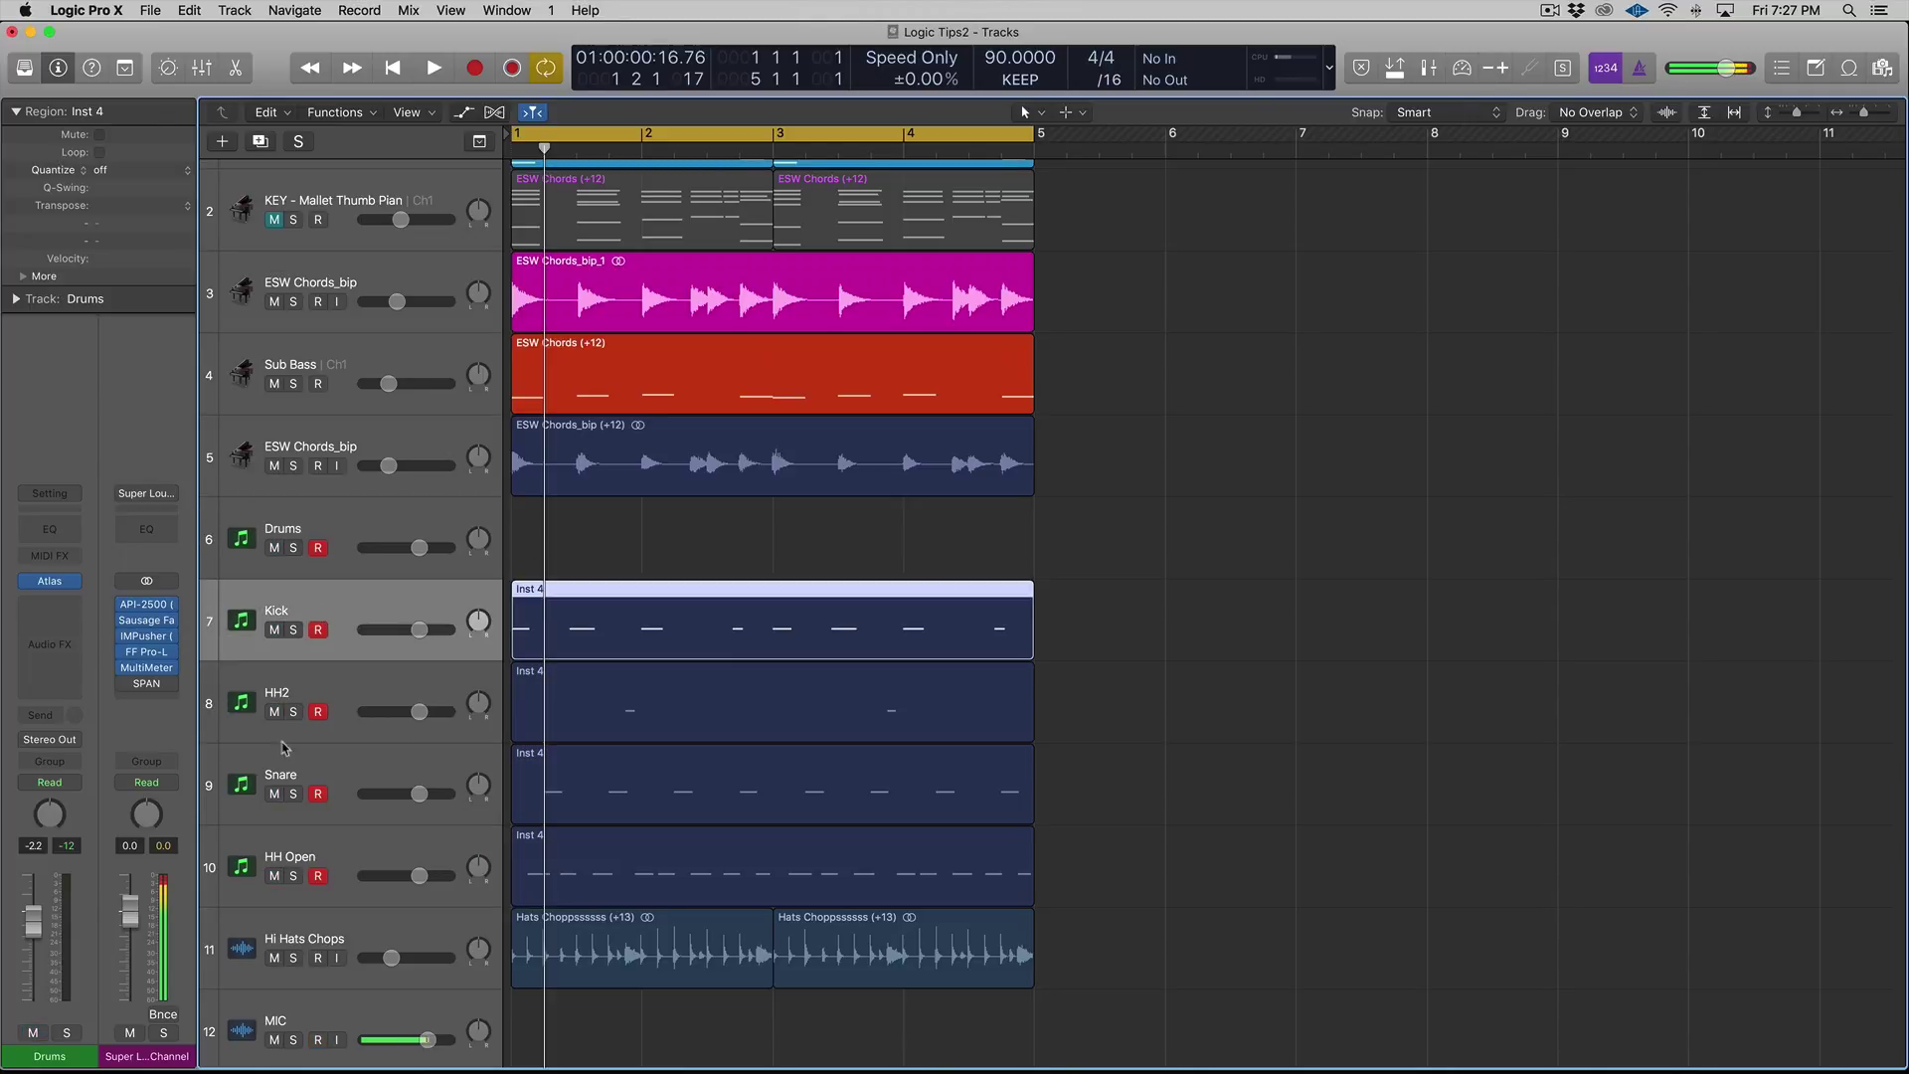
pyautogui.click(412, 694)
pyautogui.hotkey('ctrl', 's')
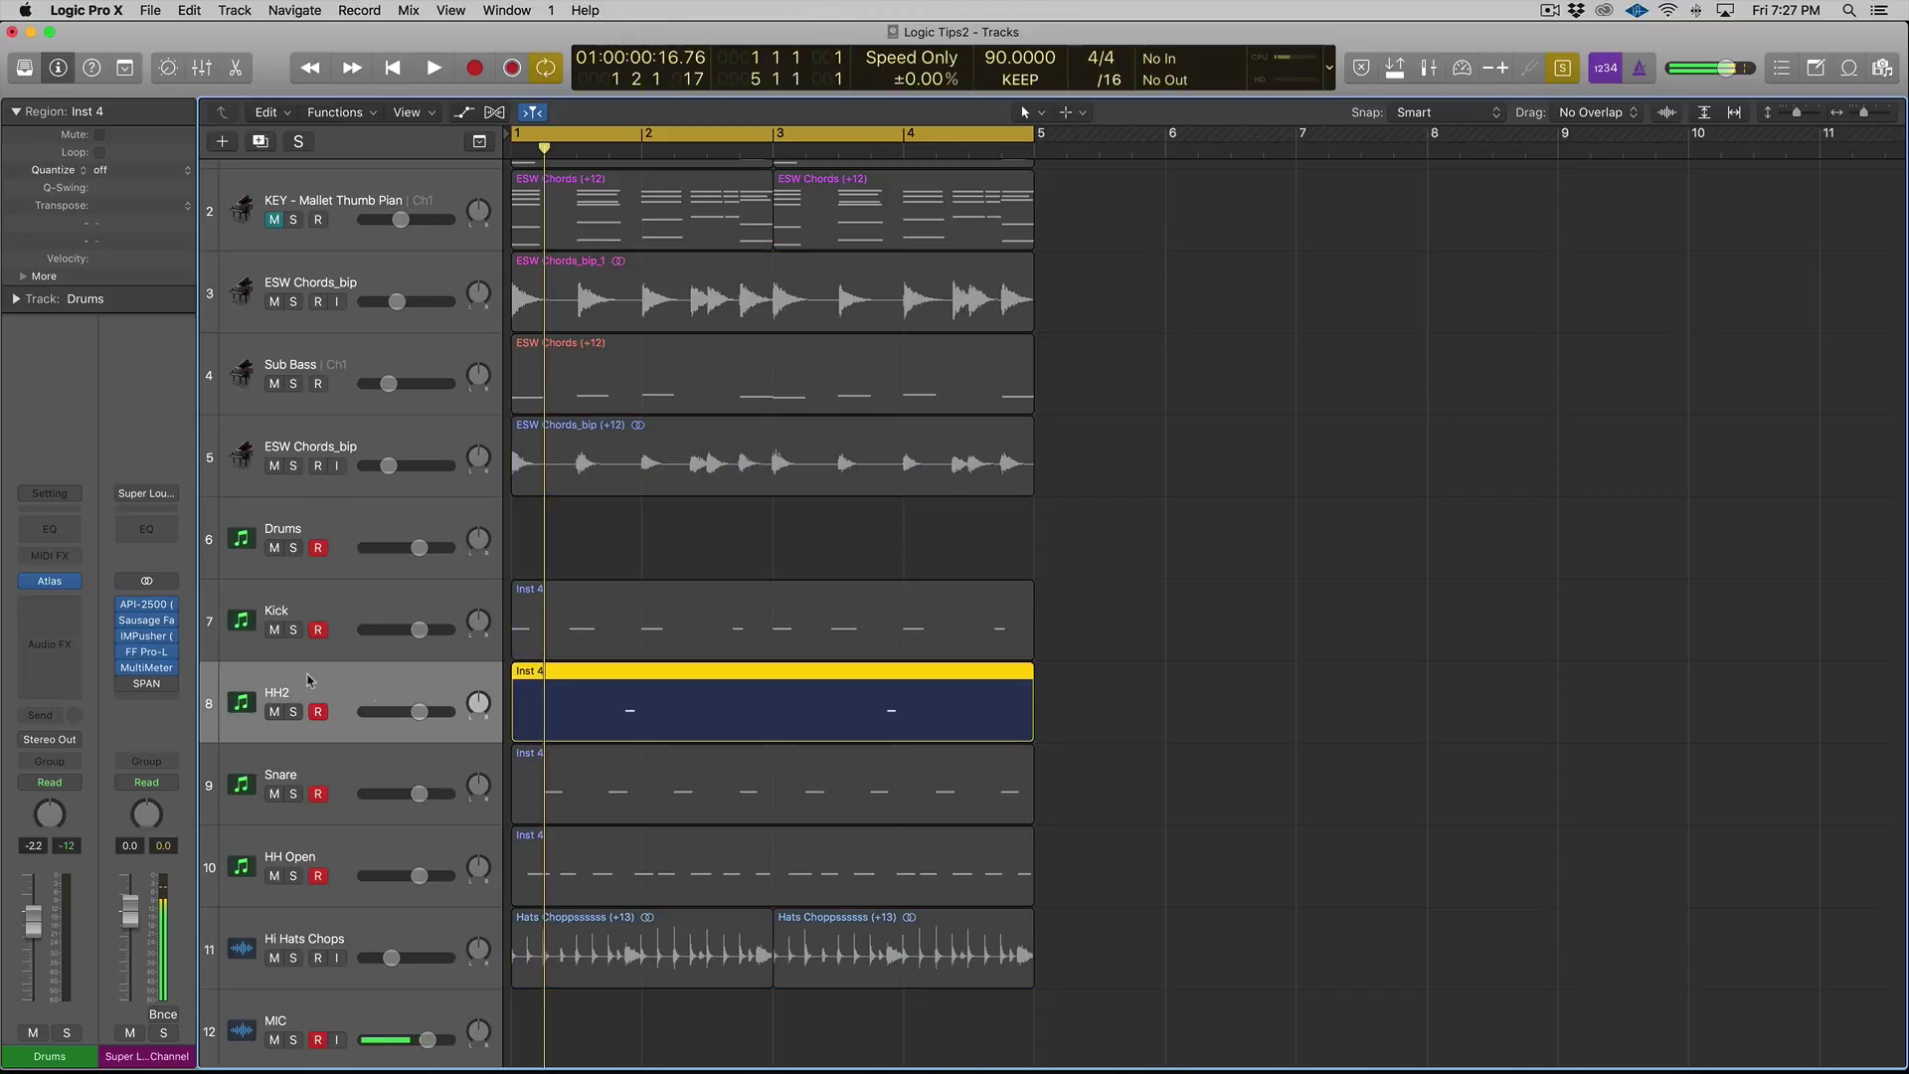
pyautogui.click(58, 535)
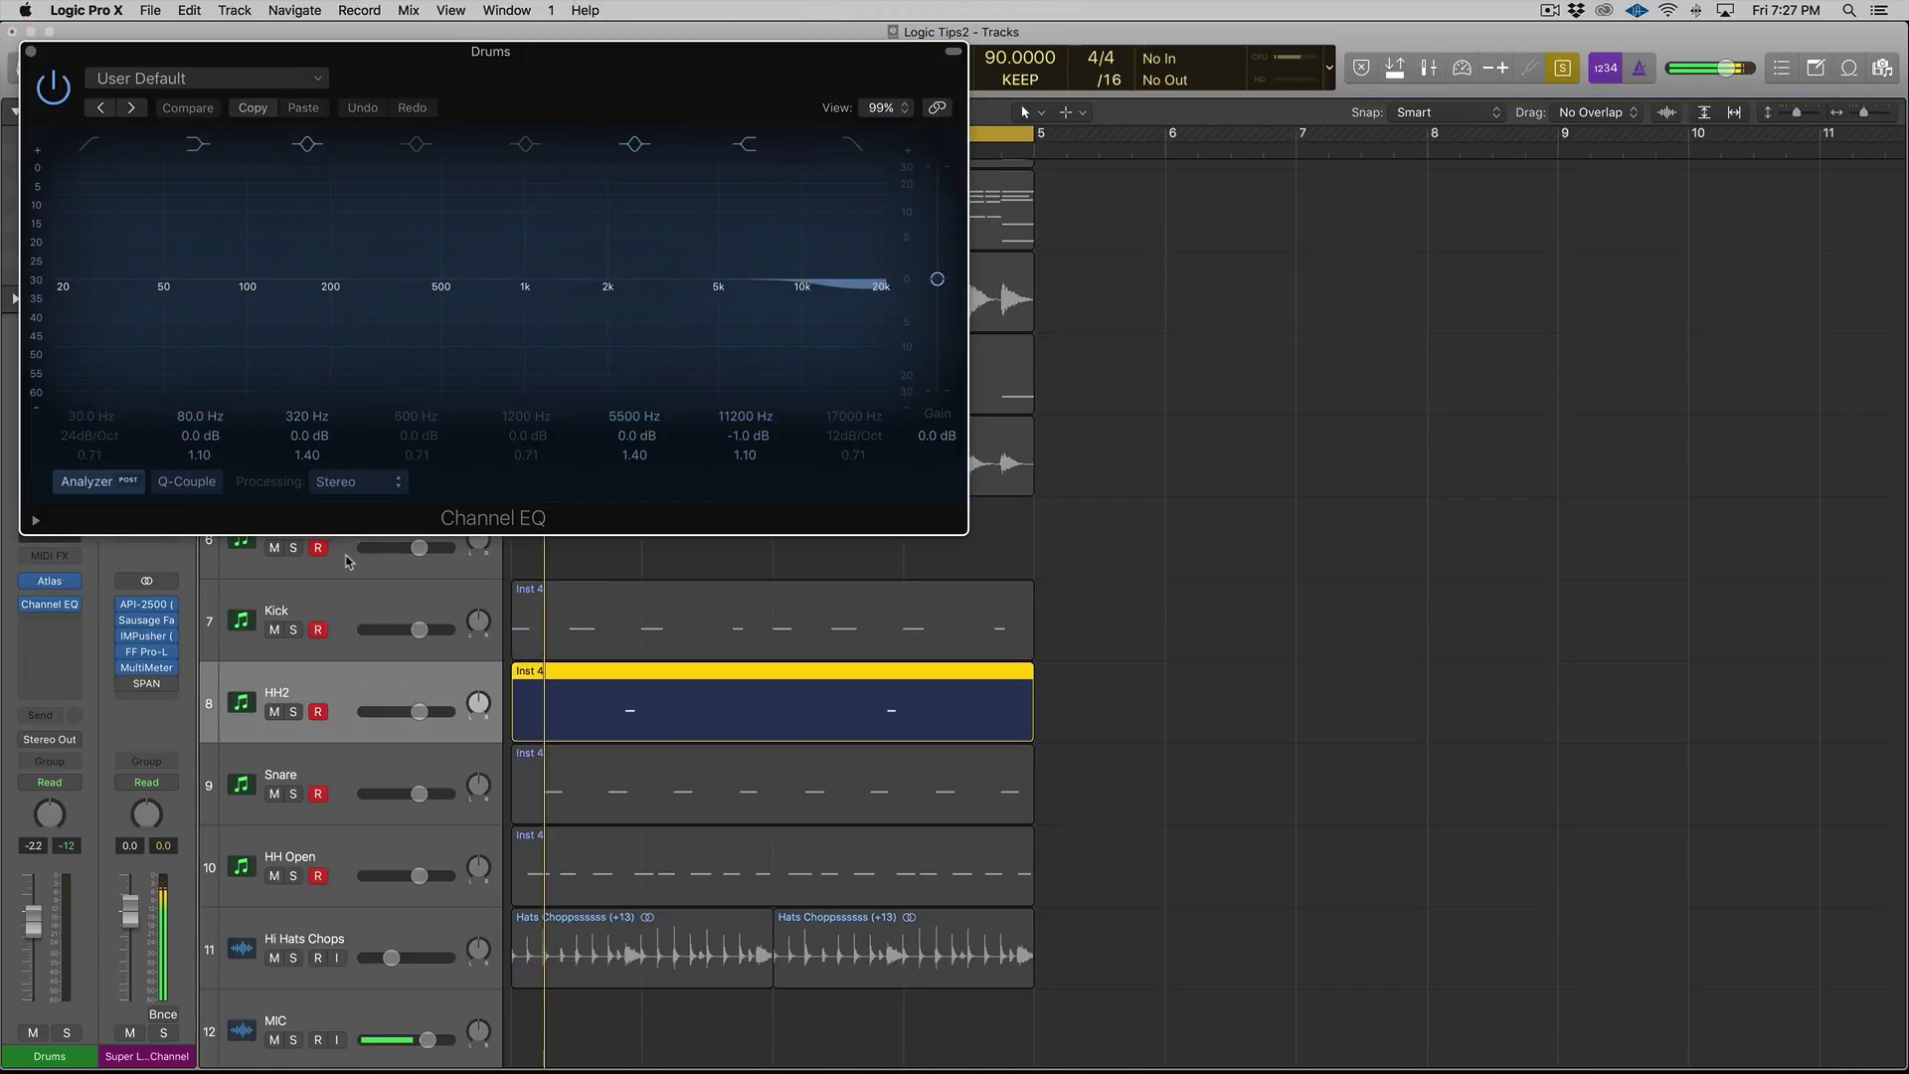
pyautogui.hotkey('ctrl', 's')
pyautogui.click(30, 52)
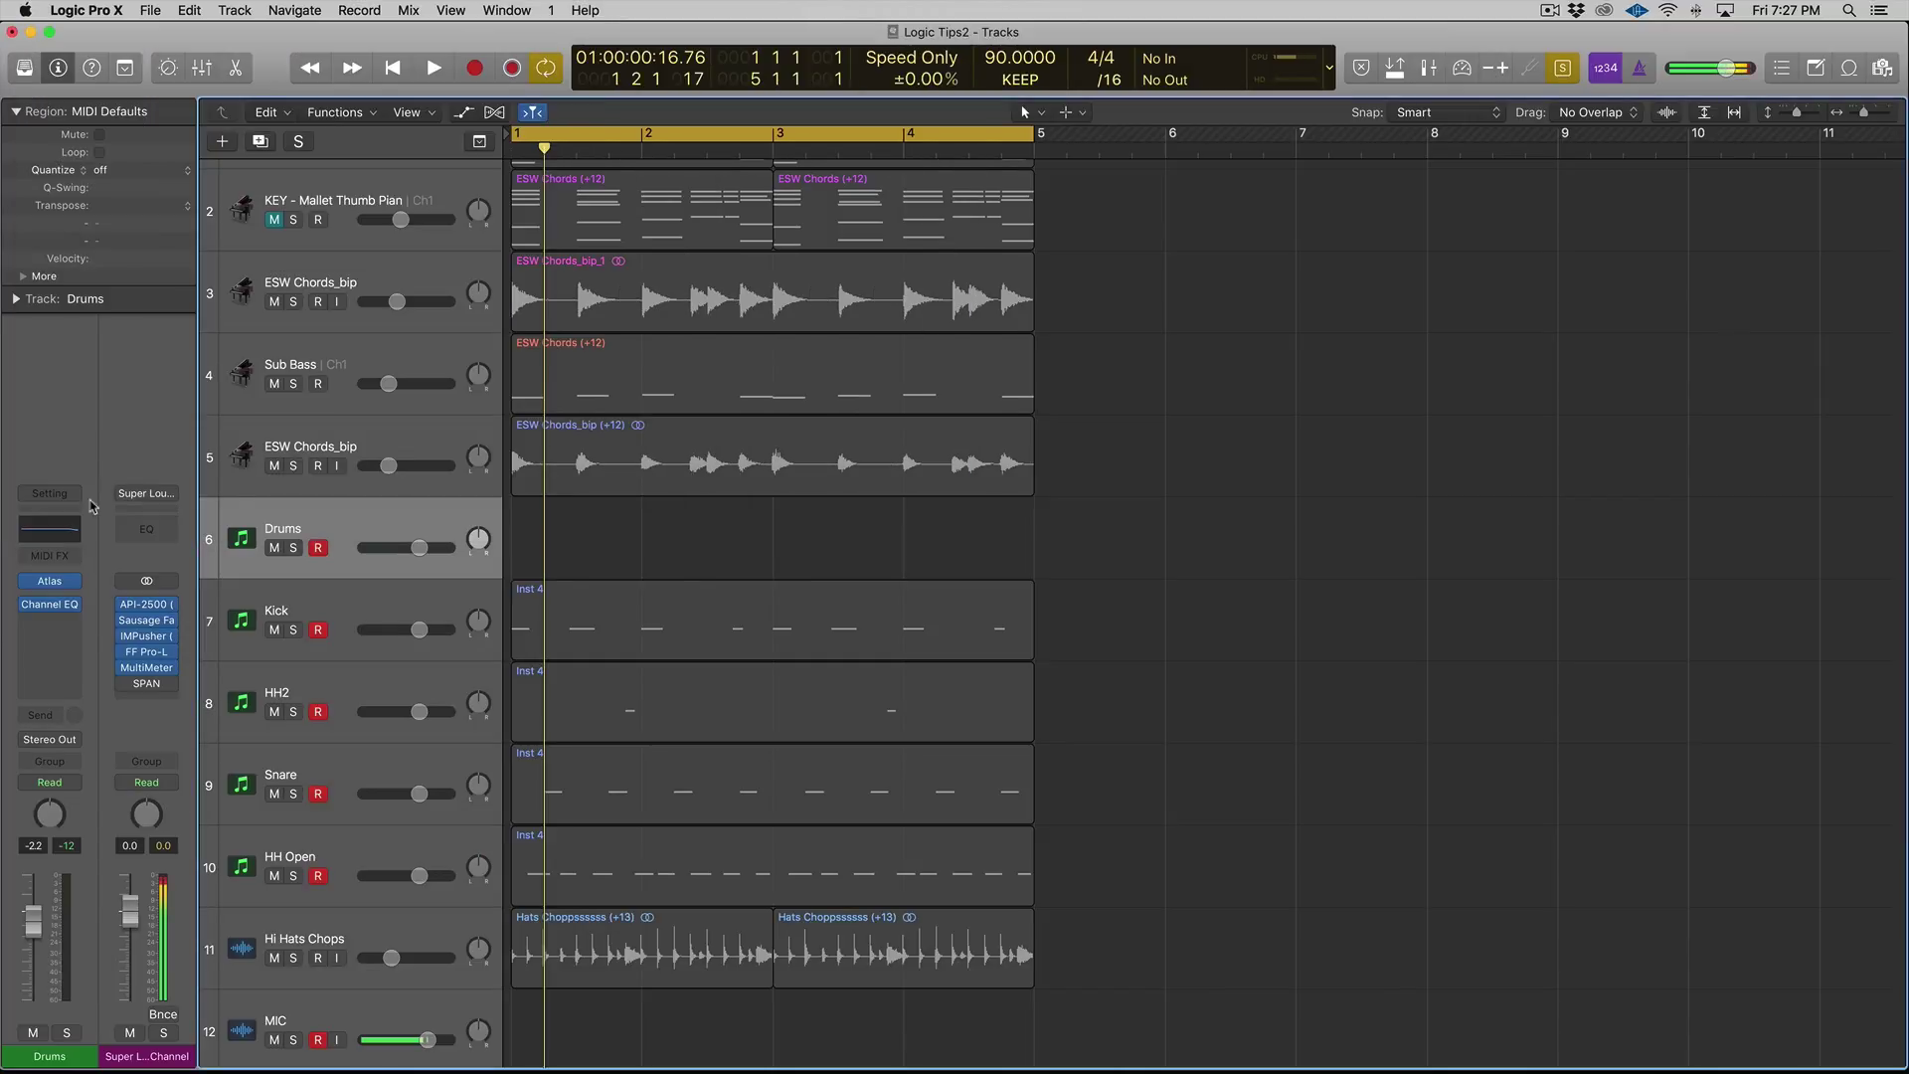
pyautogui.click(75, 607)
pyautogui.click(78, 582)
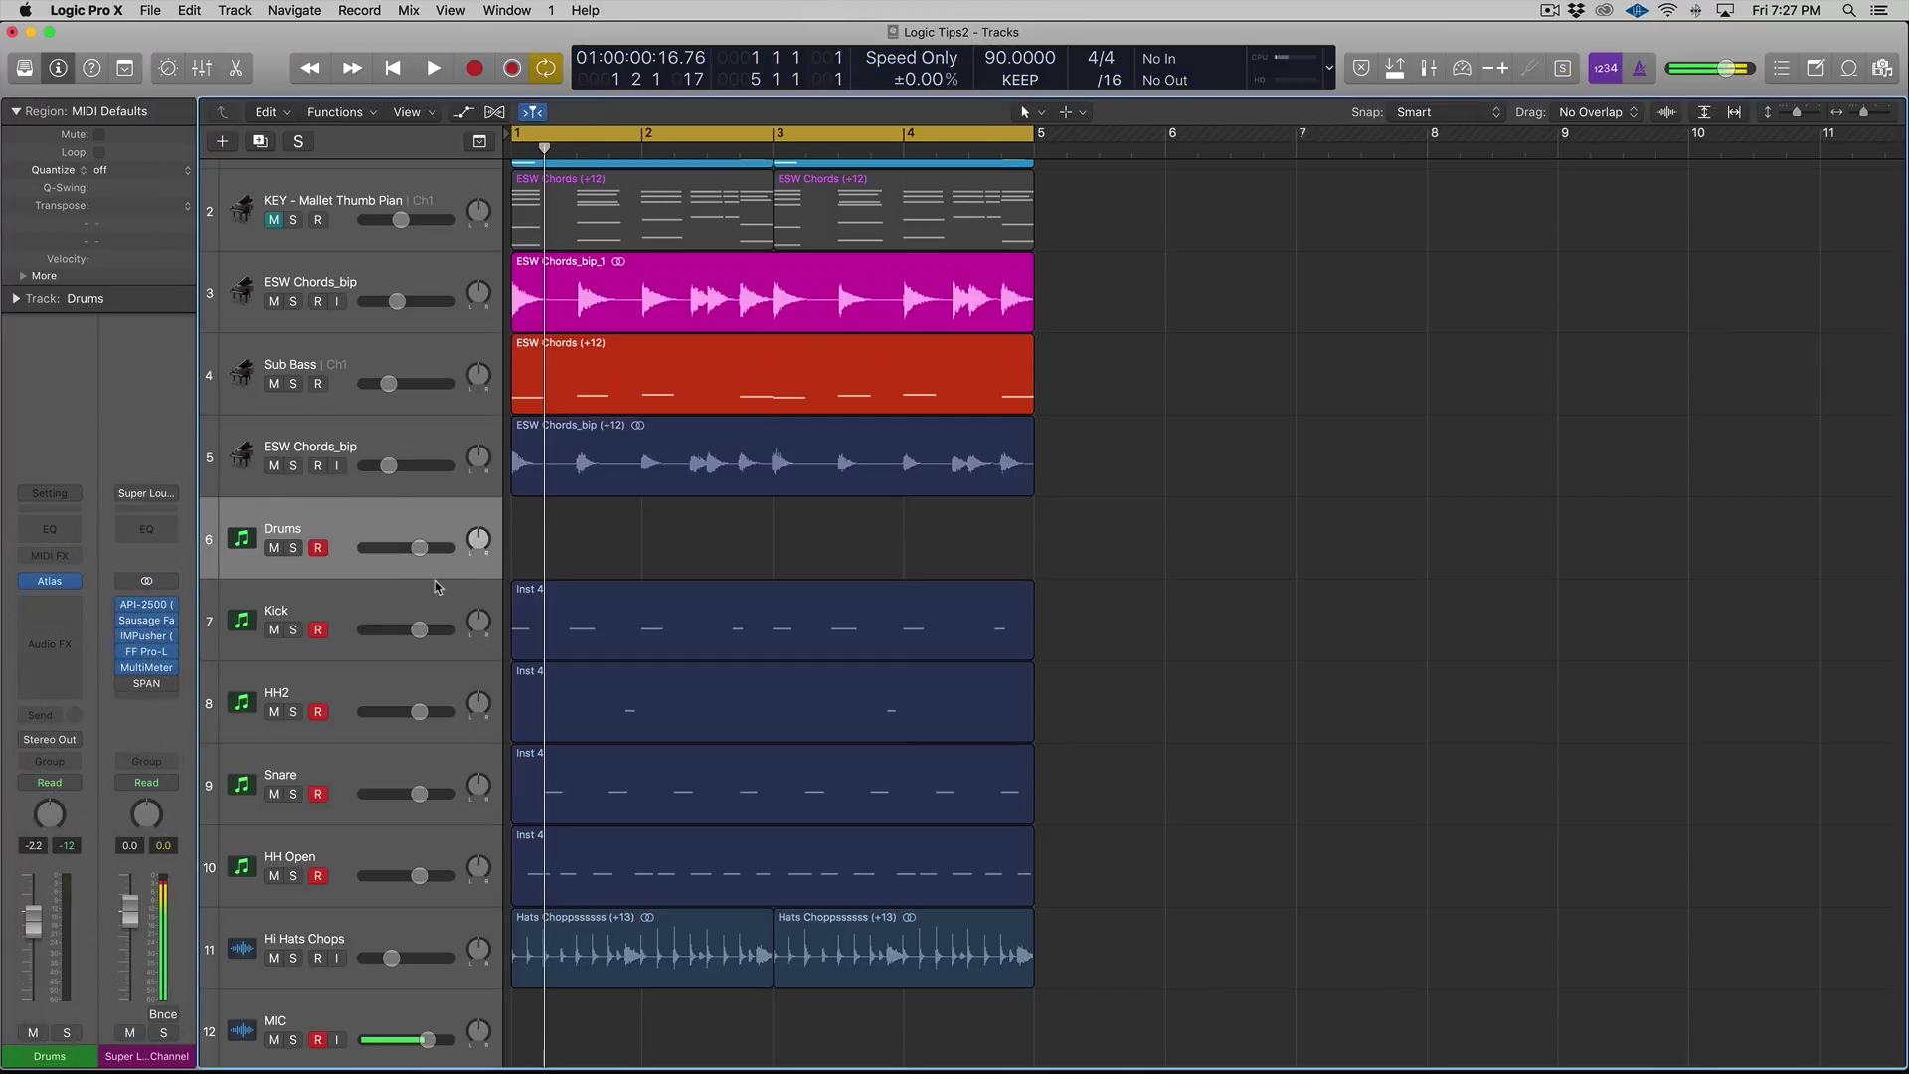
pyautogui.click(367, 594)
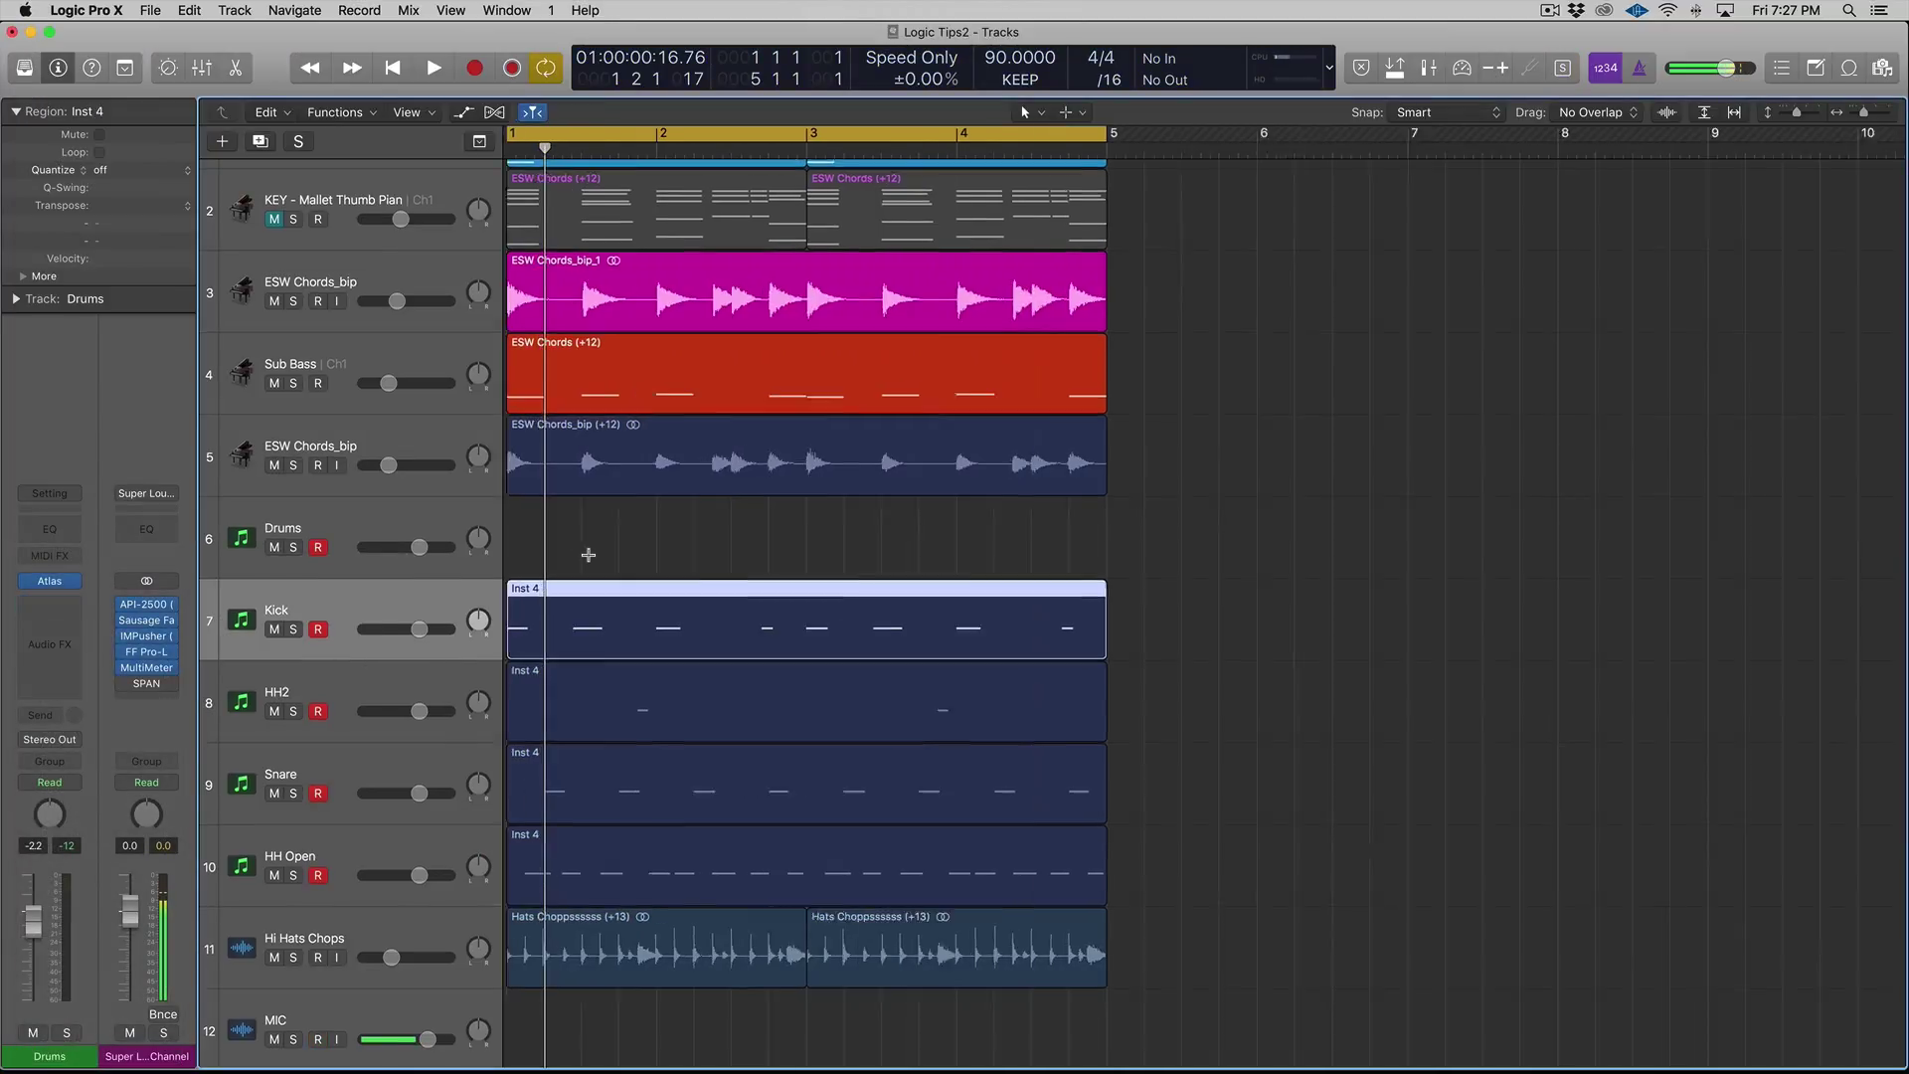
# - Solo the Kick region and bounce it in place to a new audio track with Ctrl-B
pyautogui.scroll(4, 587, 555)
pyautogui.scroll(2, 587, 554)
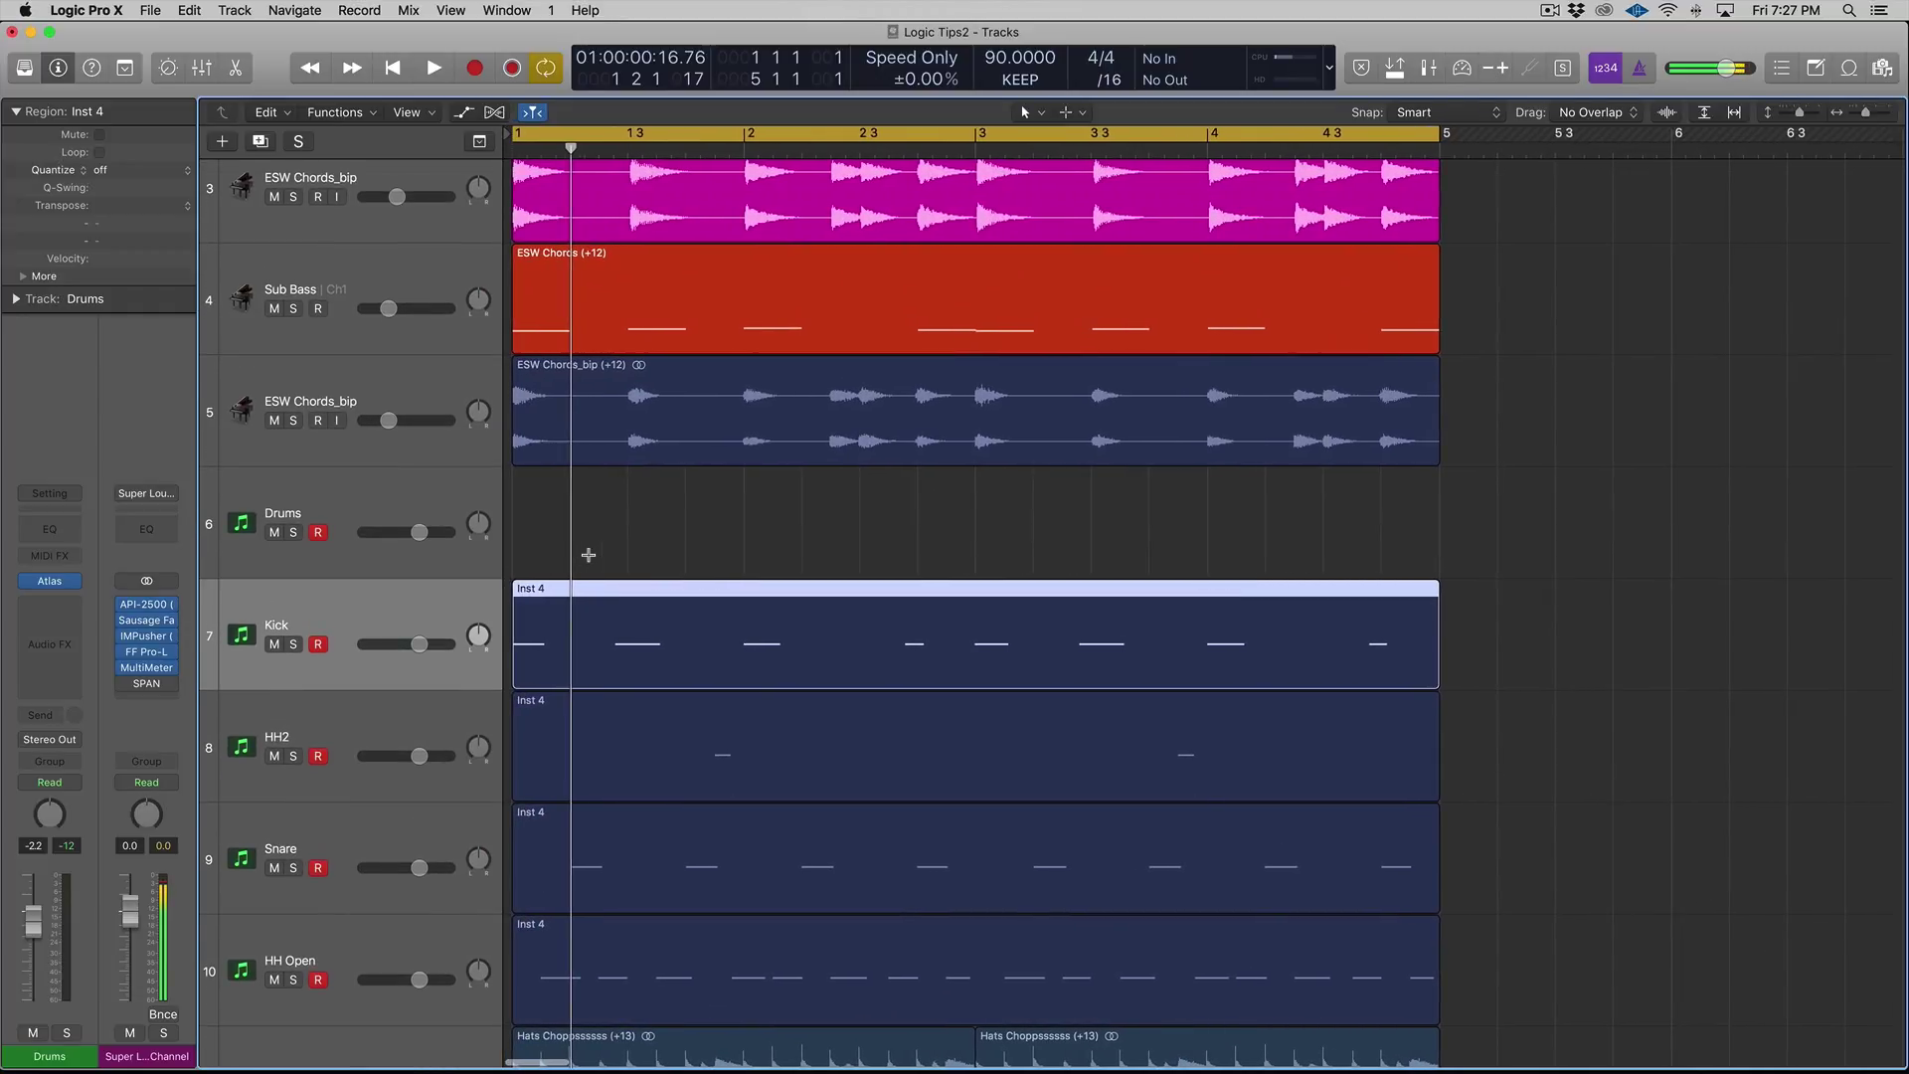
pyautogui.scroll(-3, 588, 554)
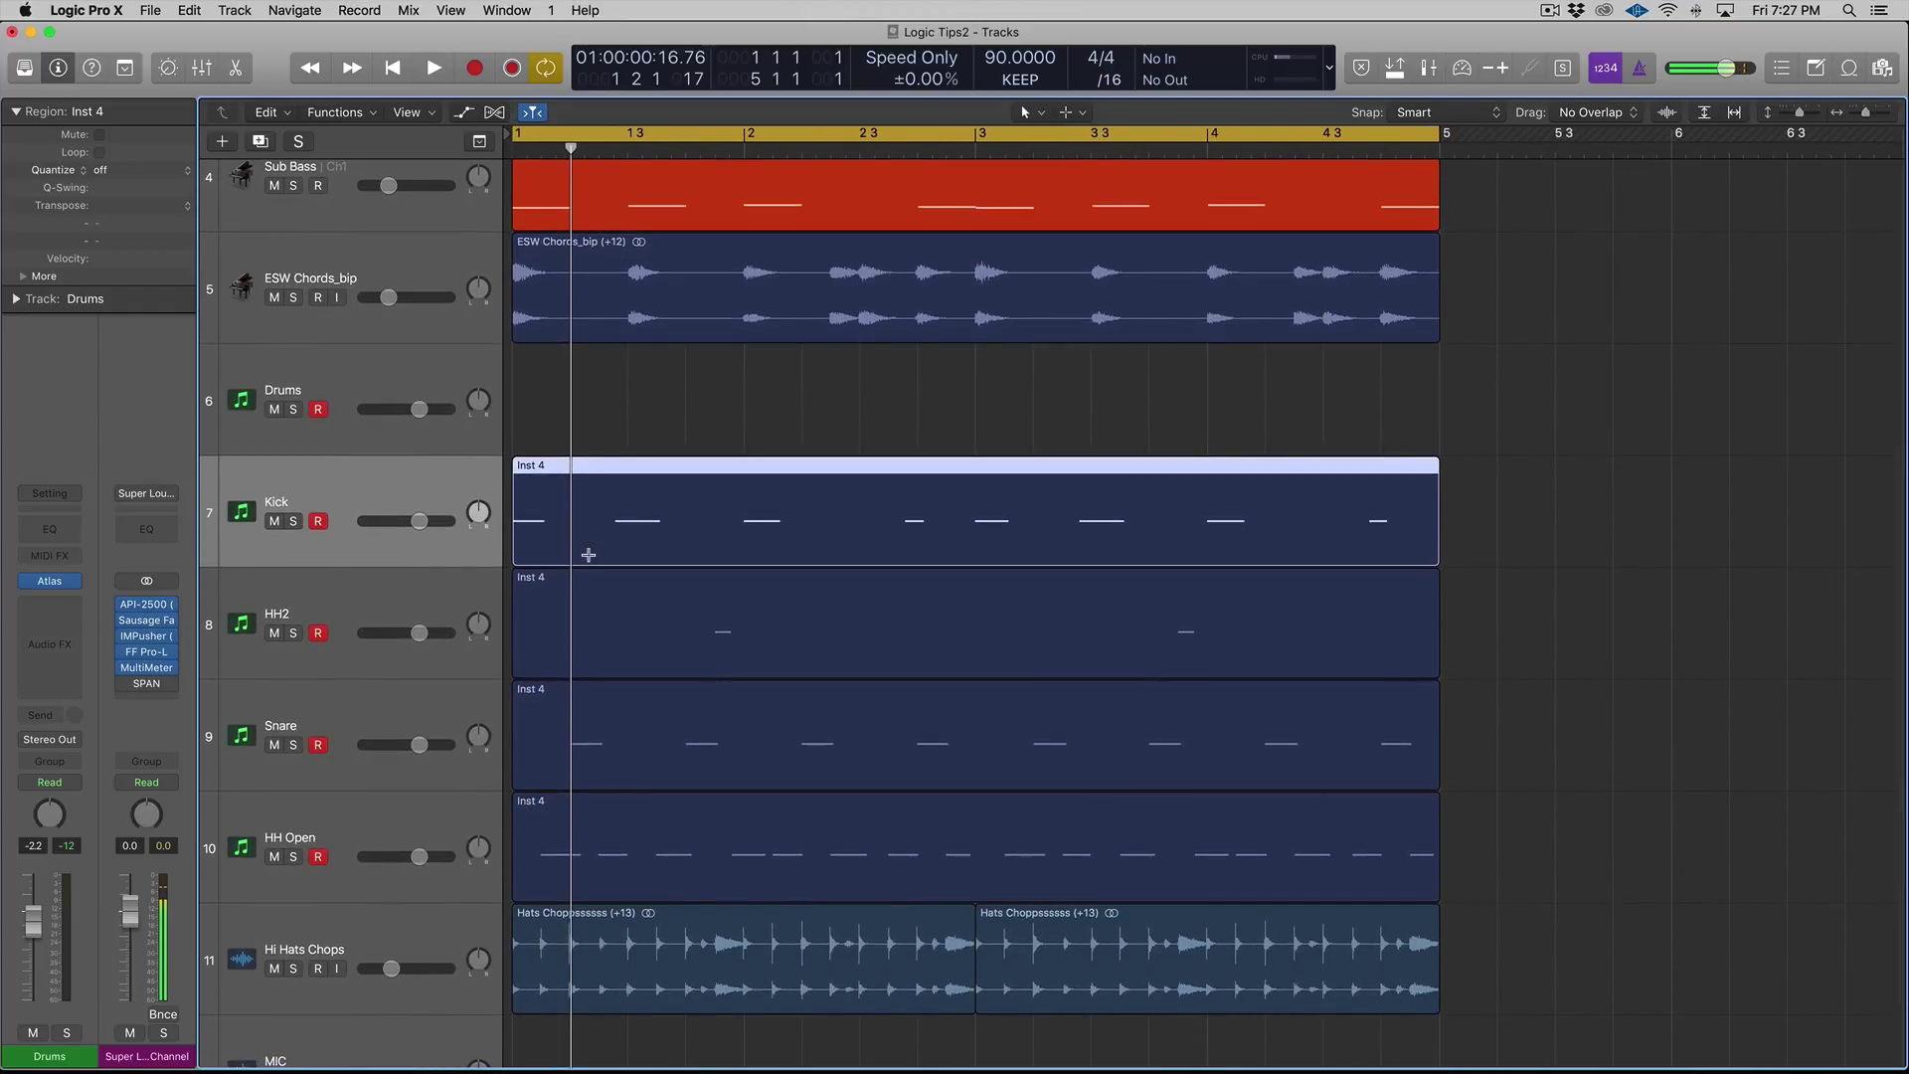
pyautogui.press('t')
pyautogui.click(588, 555)
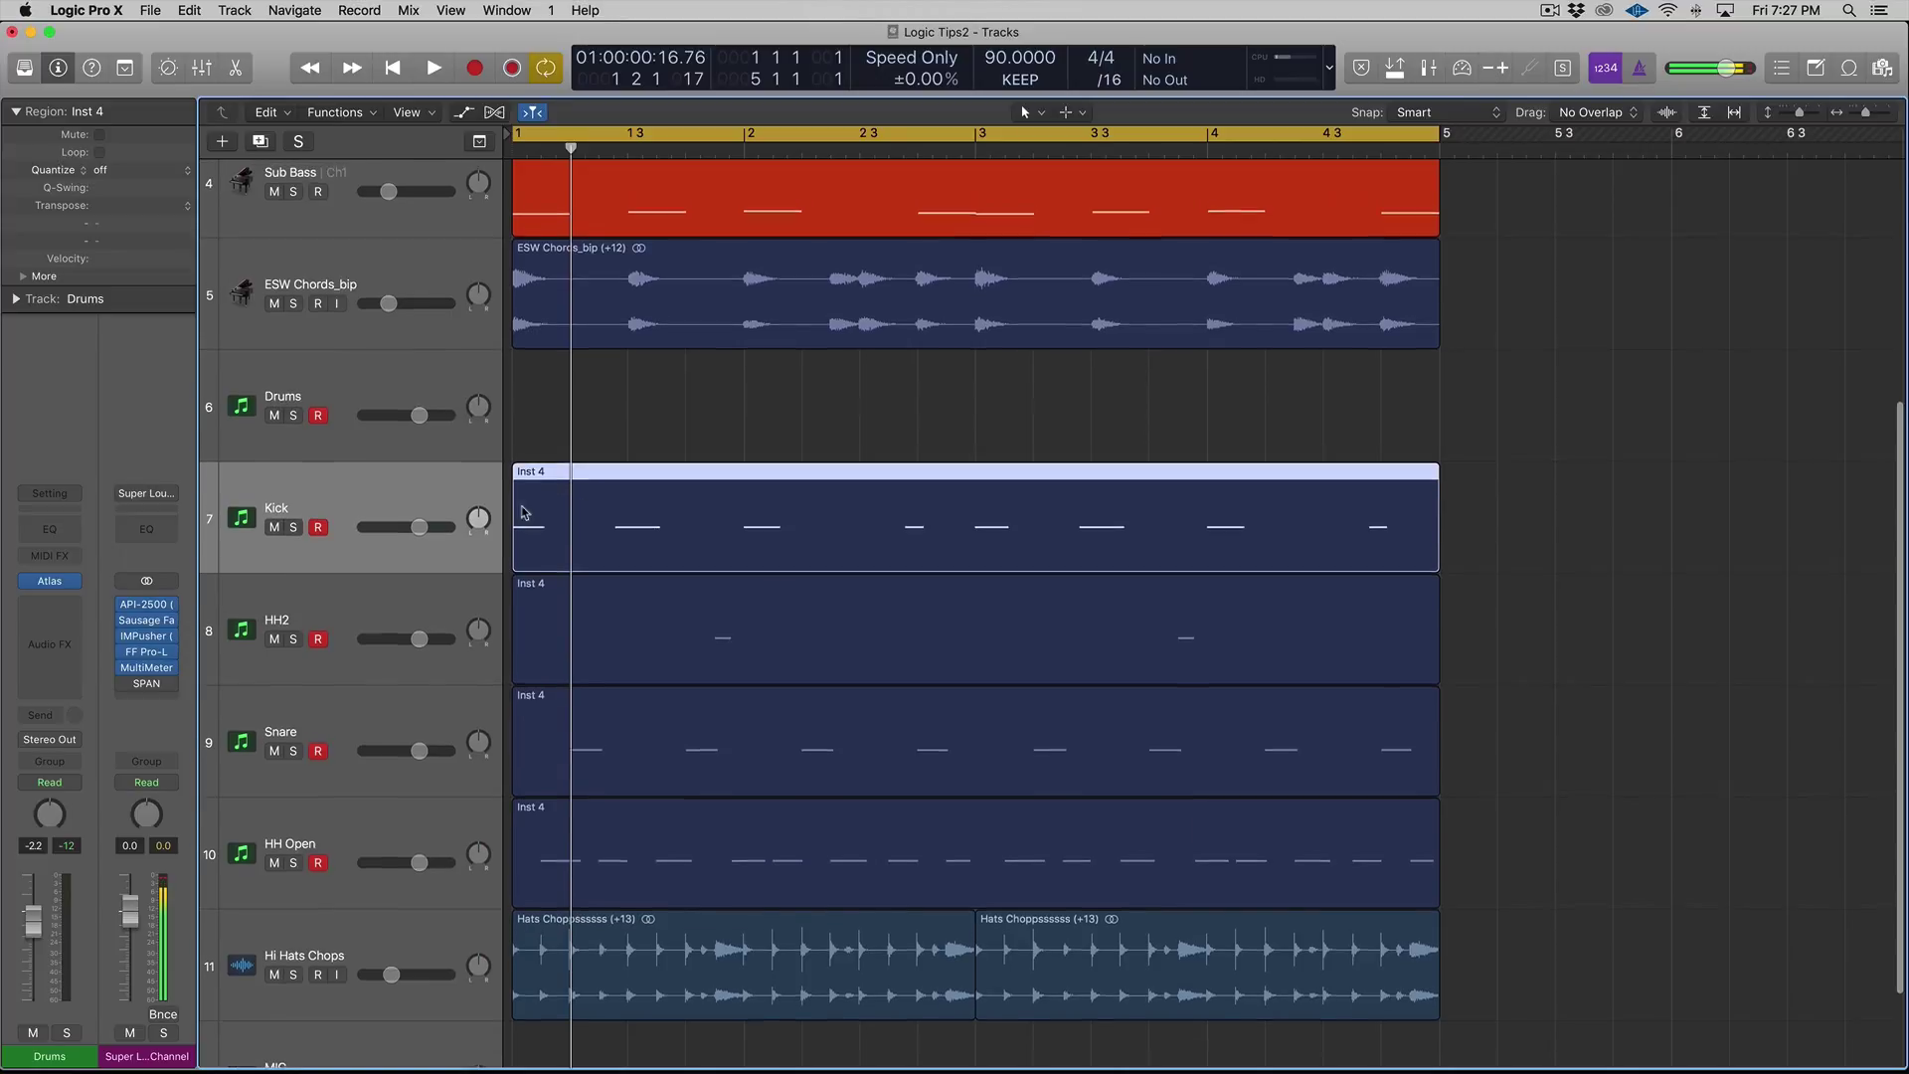
pyautogui.scroll(1, 402, 502)
pyautogui.hotkey('ctrl', 's')
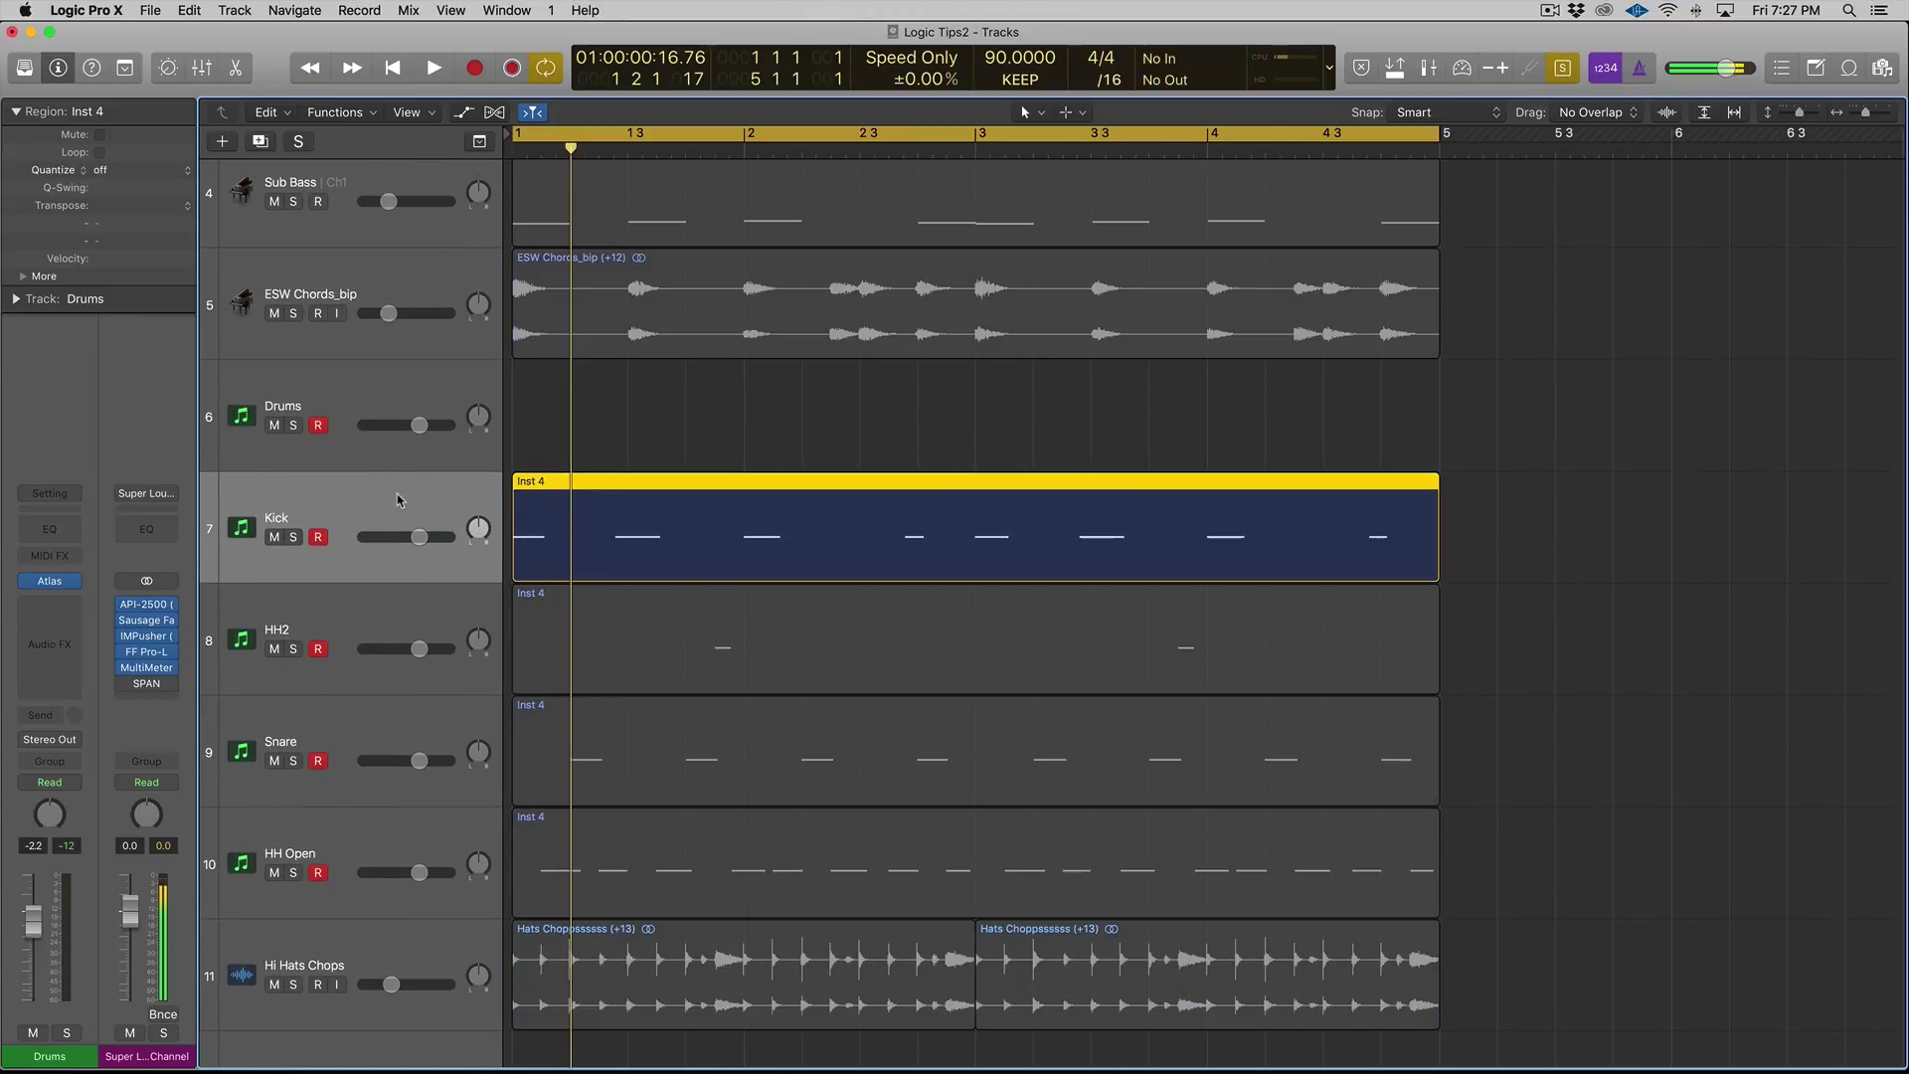
pyautogui.hotkey('ctrl', 'b')
pyautogui.press('Return')
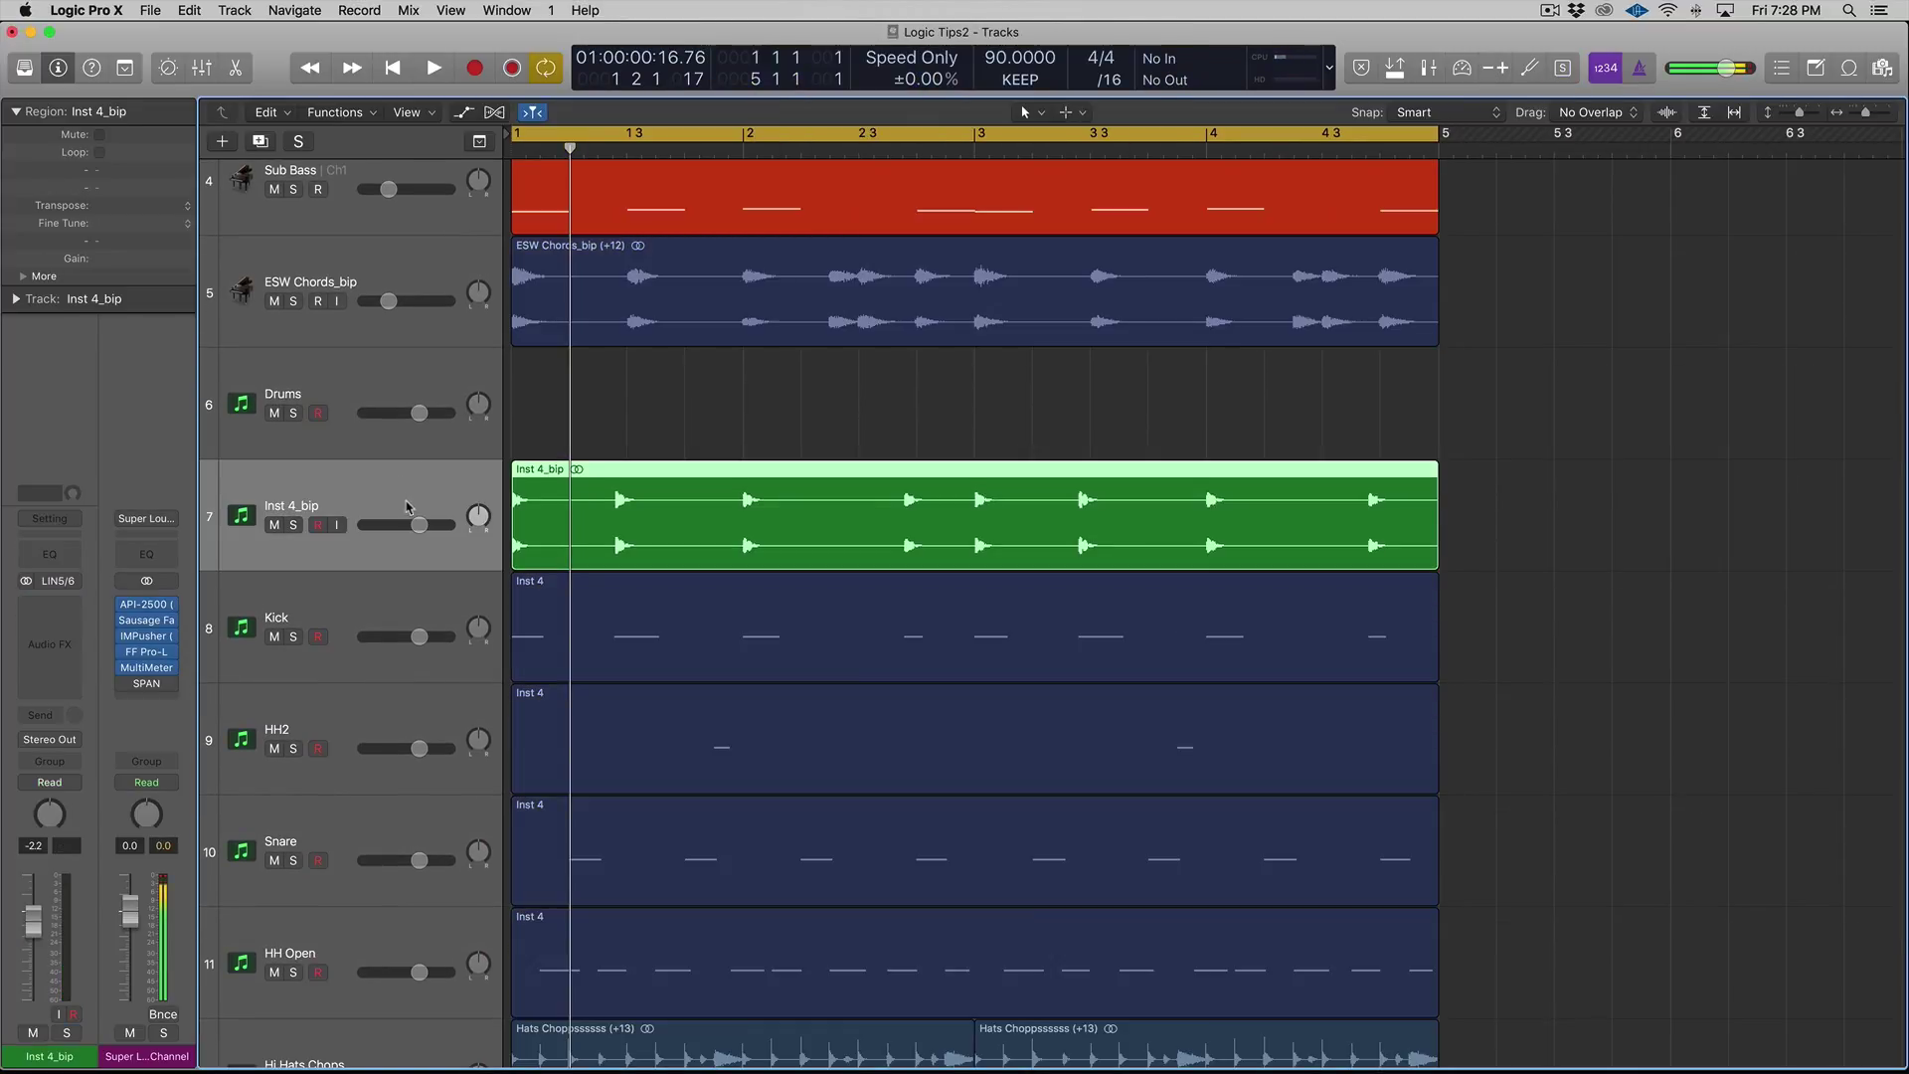
# - Move the new Inst 4_bip track above the Drums track
pyautogui.press('super+Up')
pyautogui.press('super+Up')
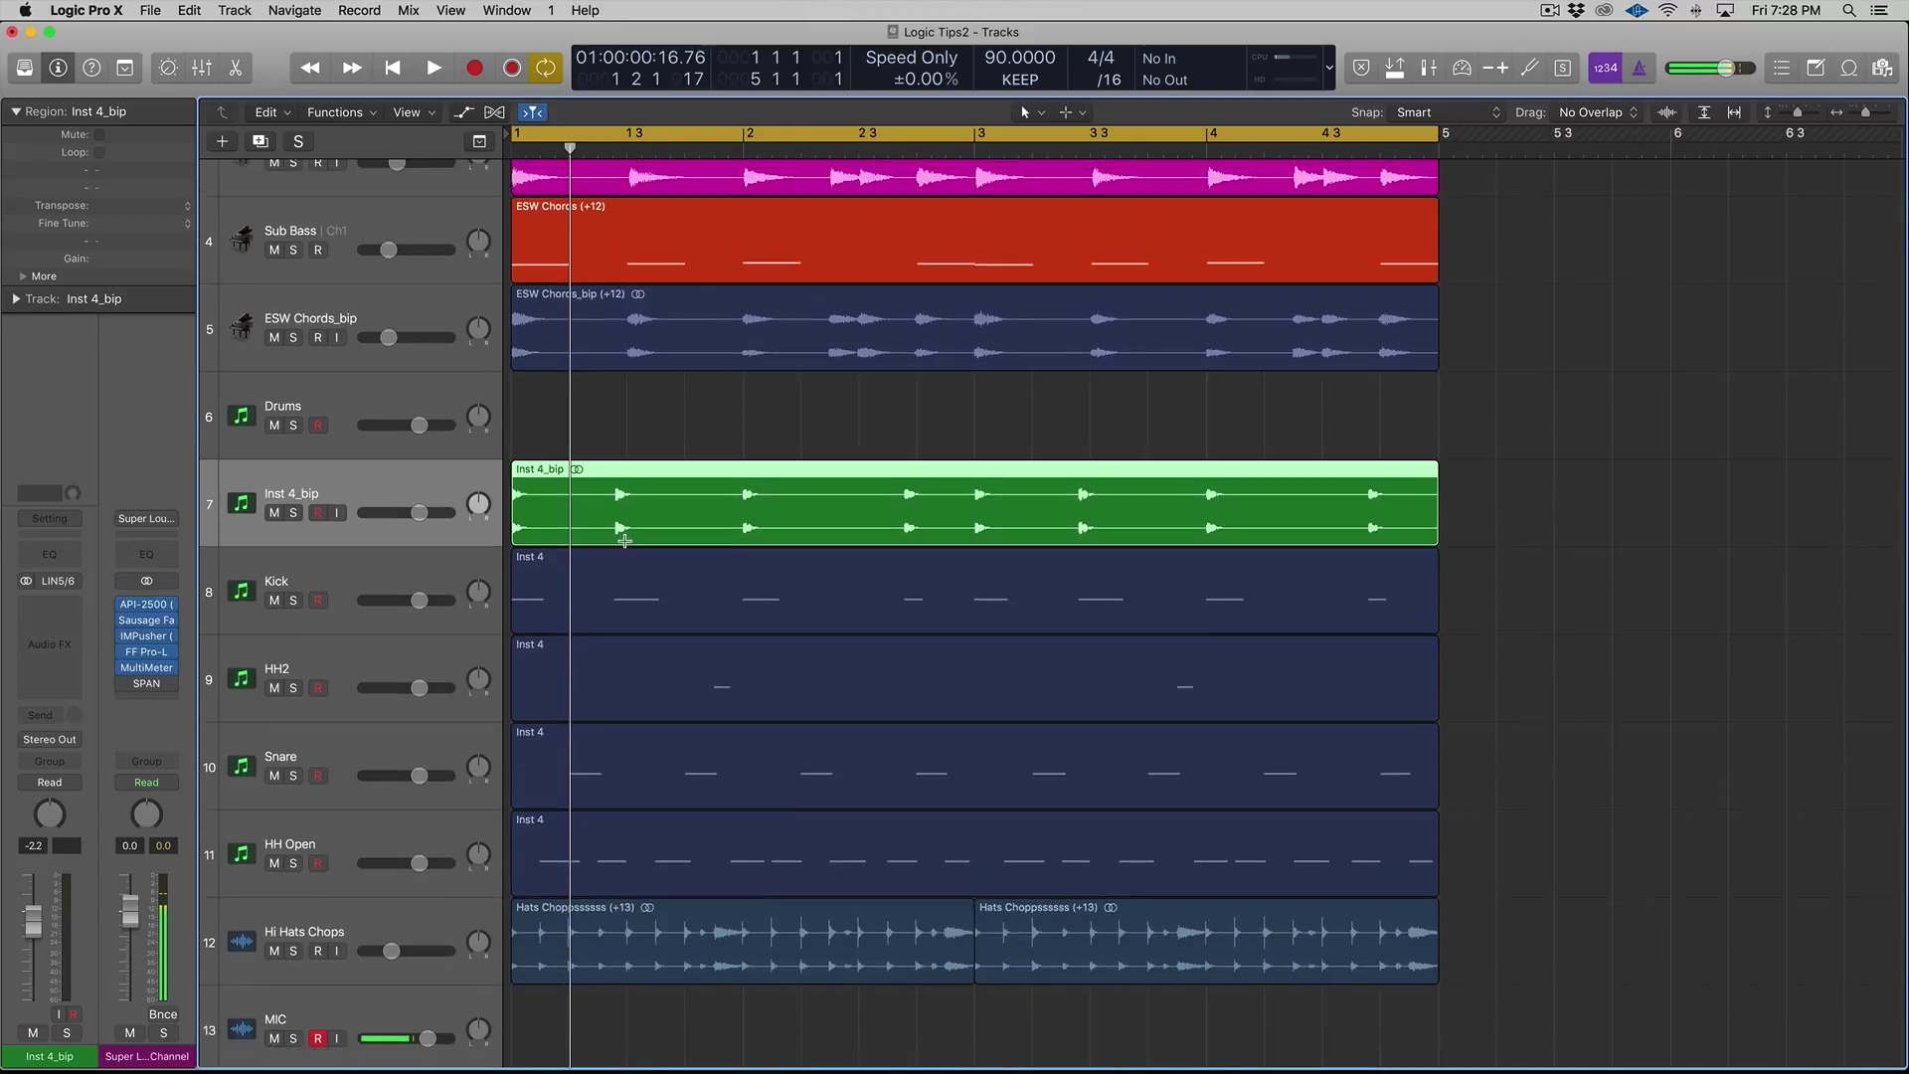
pyautogui.moveTo(385, 484); pyautogui.dragTo(447, 432)
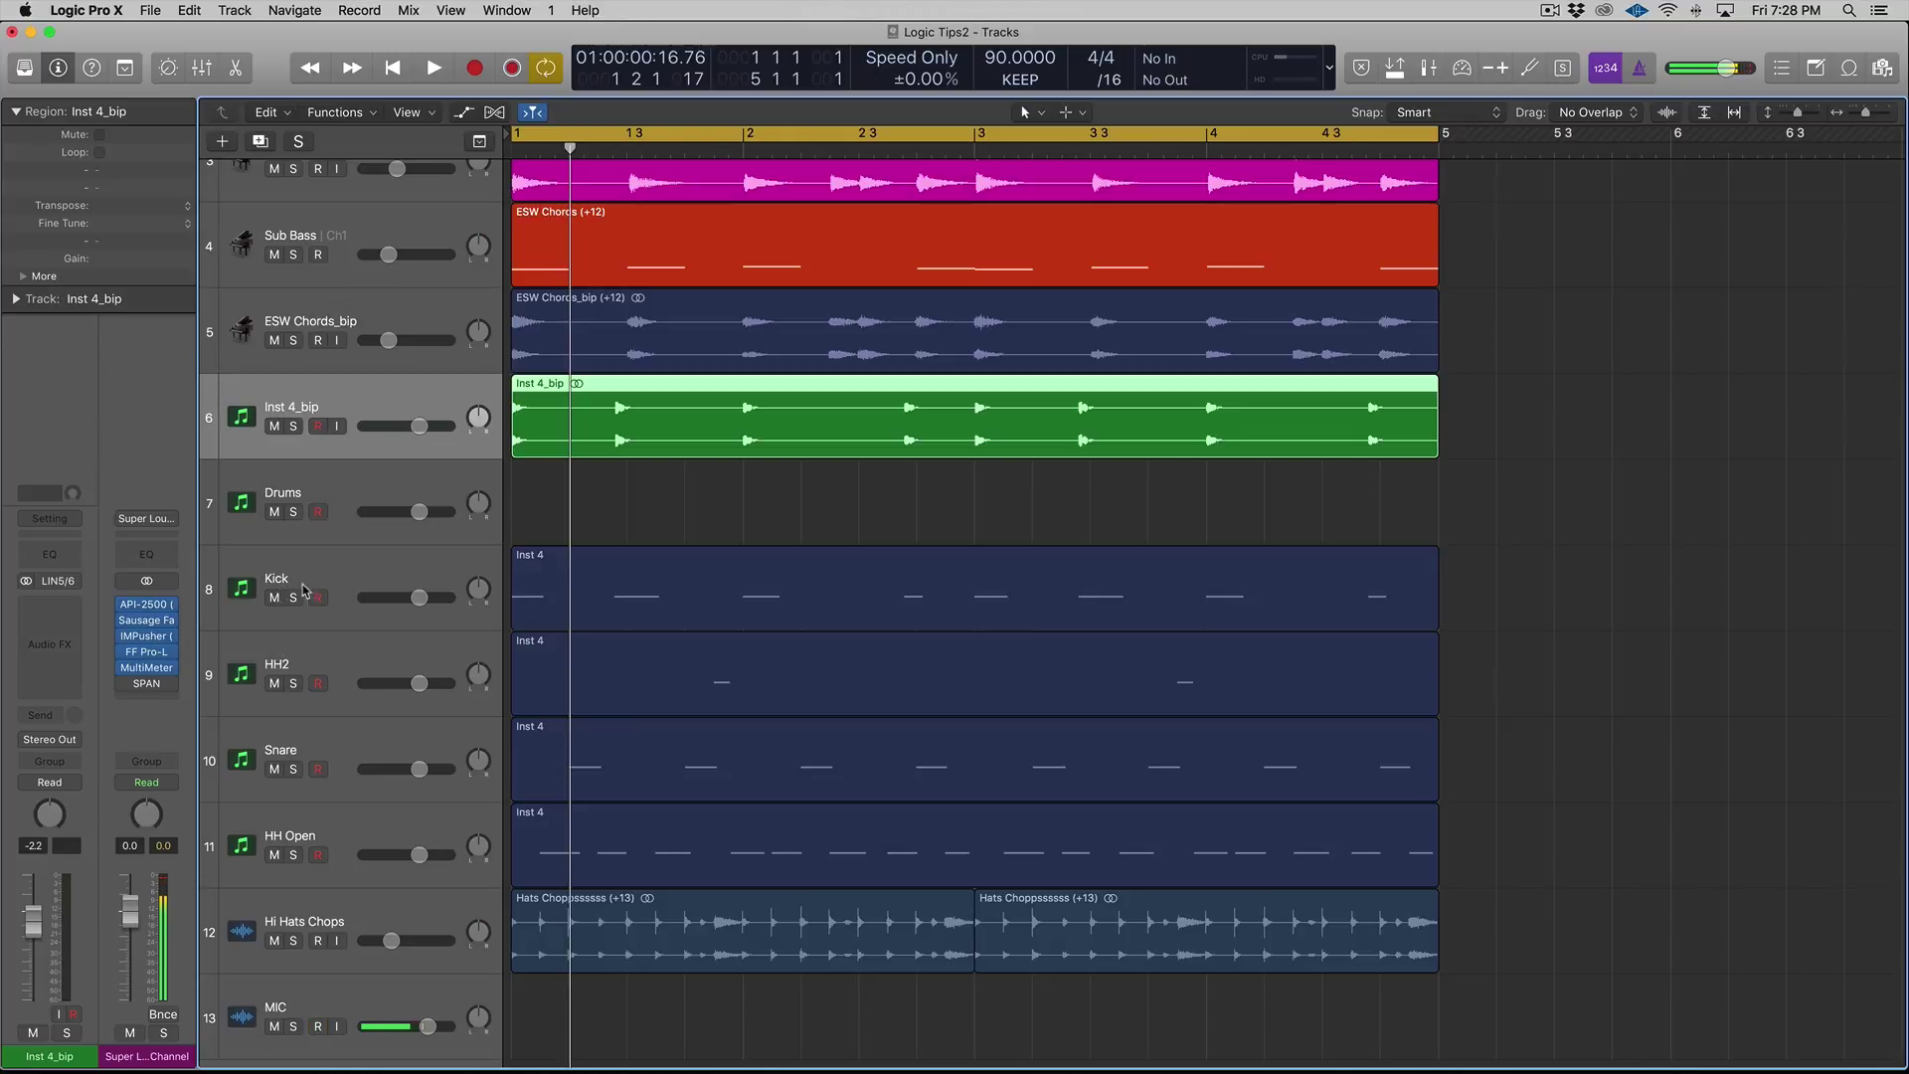
pyautogui.click(602, 564)
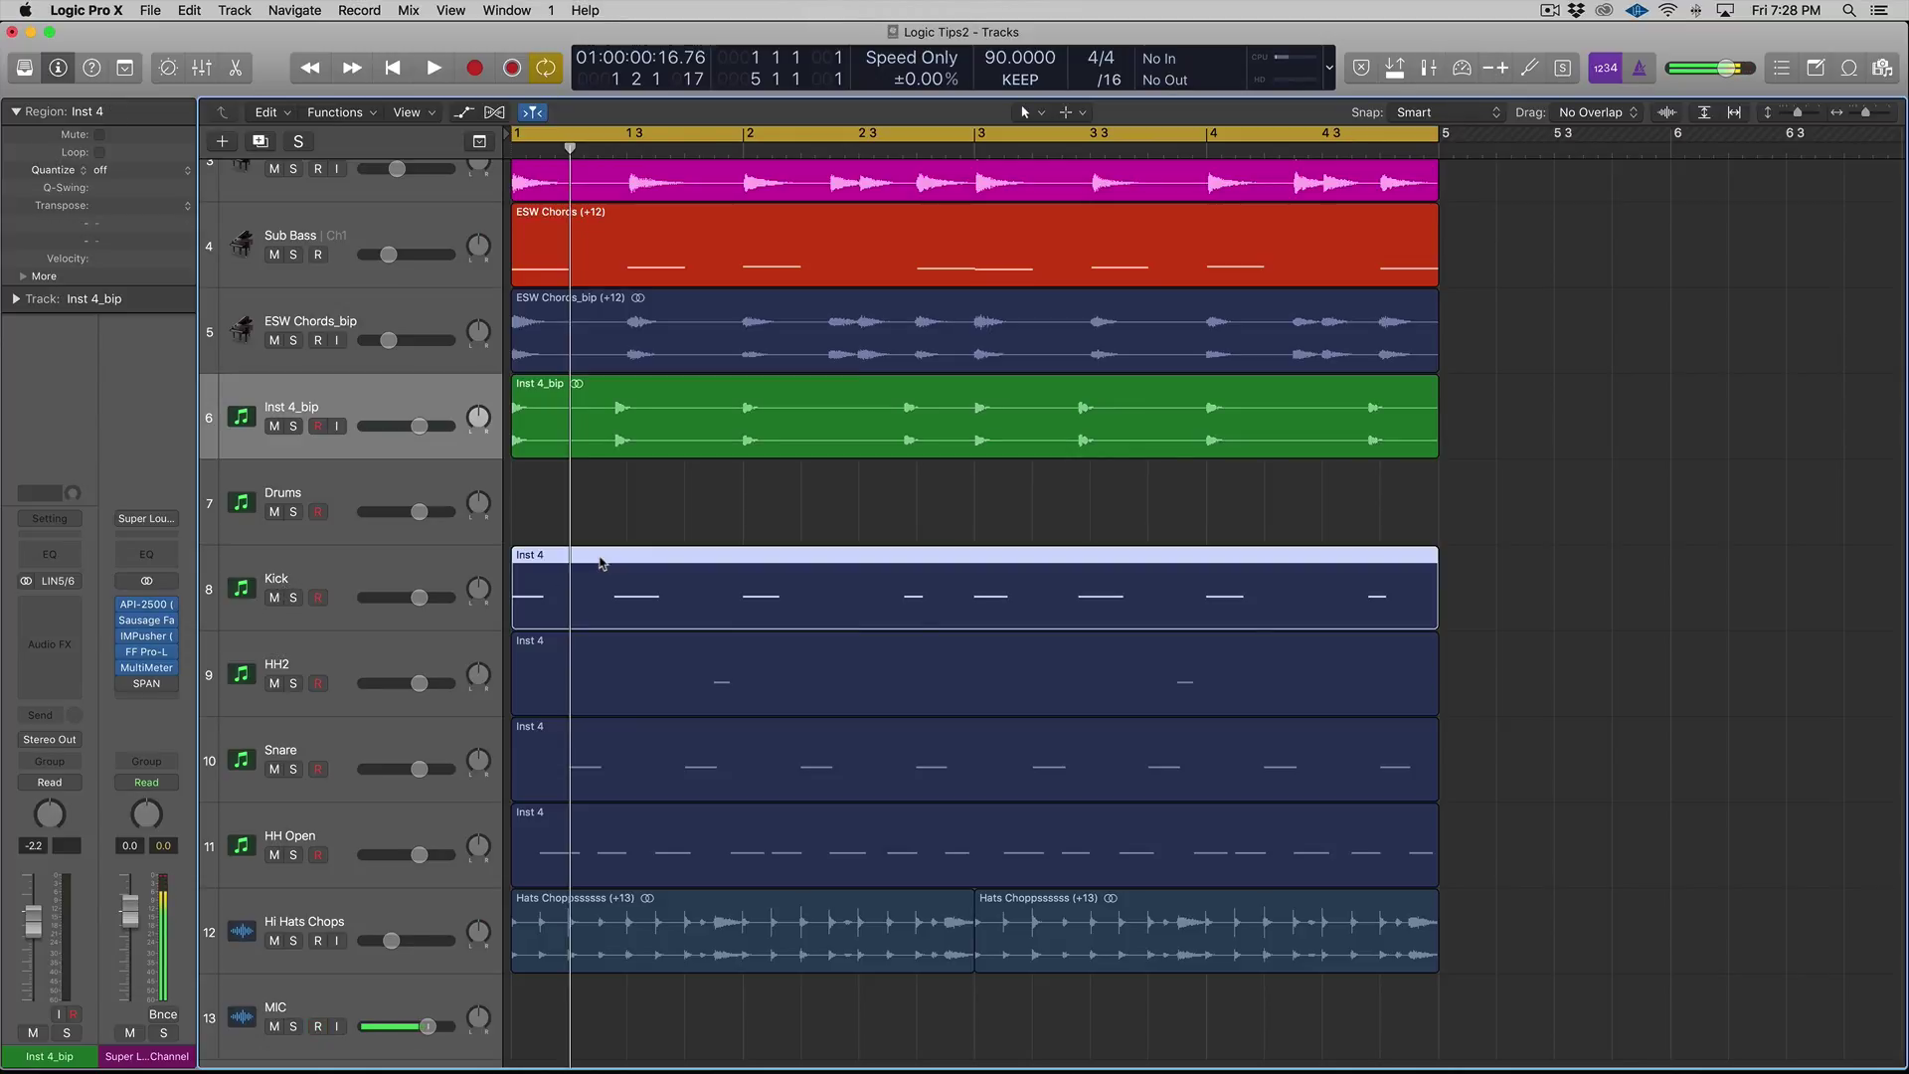
# - Mute the Kick MIDI region and compare playback by toggling Inst 4_bip's mute, keeping its name
pyautogui.hotkey('ctrl', 'm')
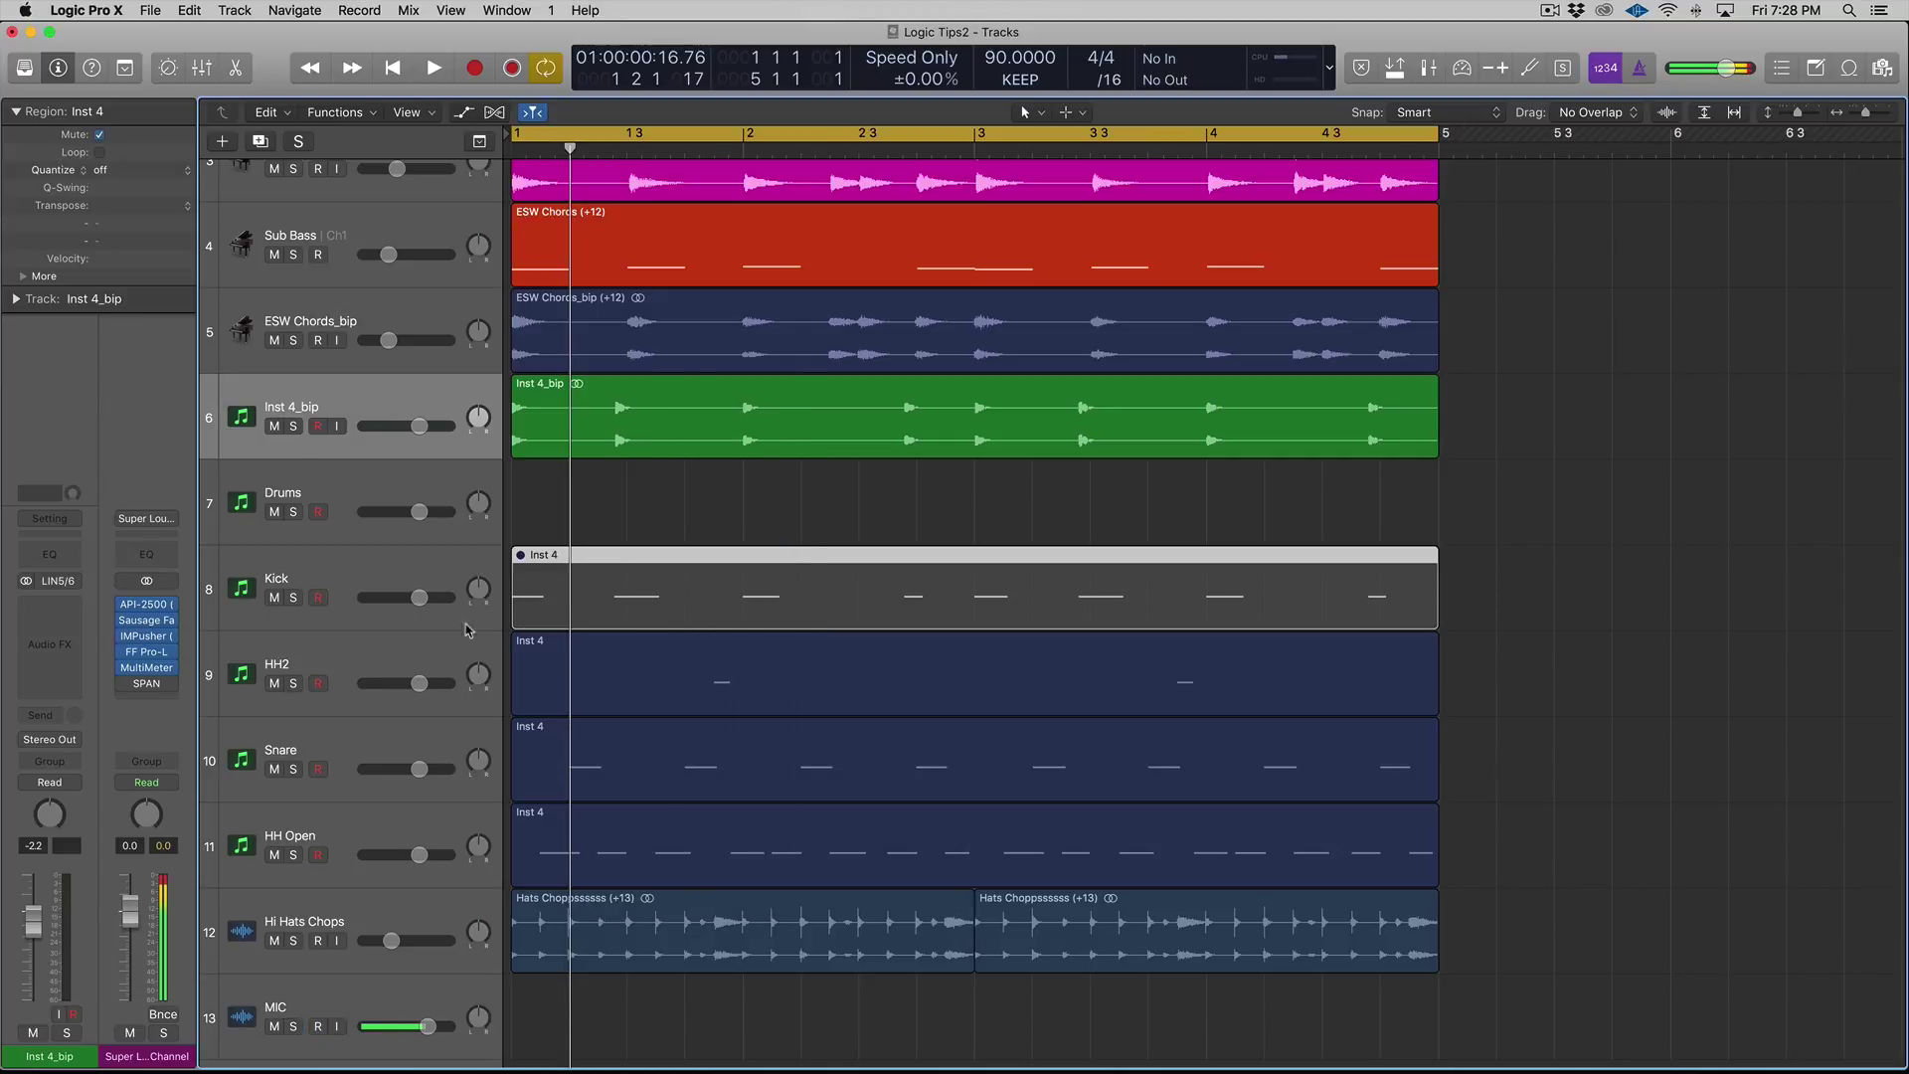
pyautogui.click(328, 470)
pyautogui.press('space')
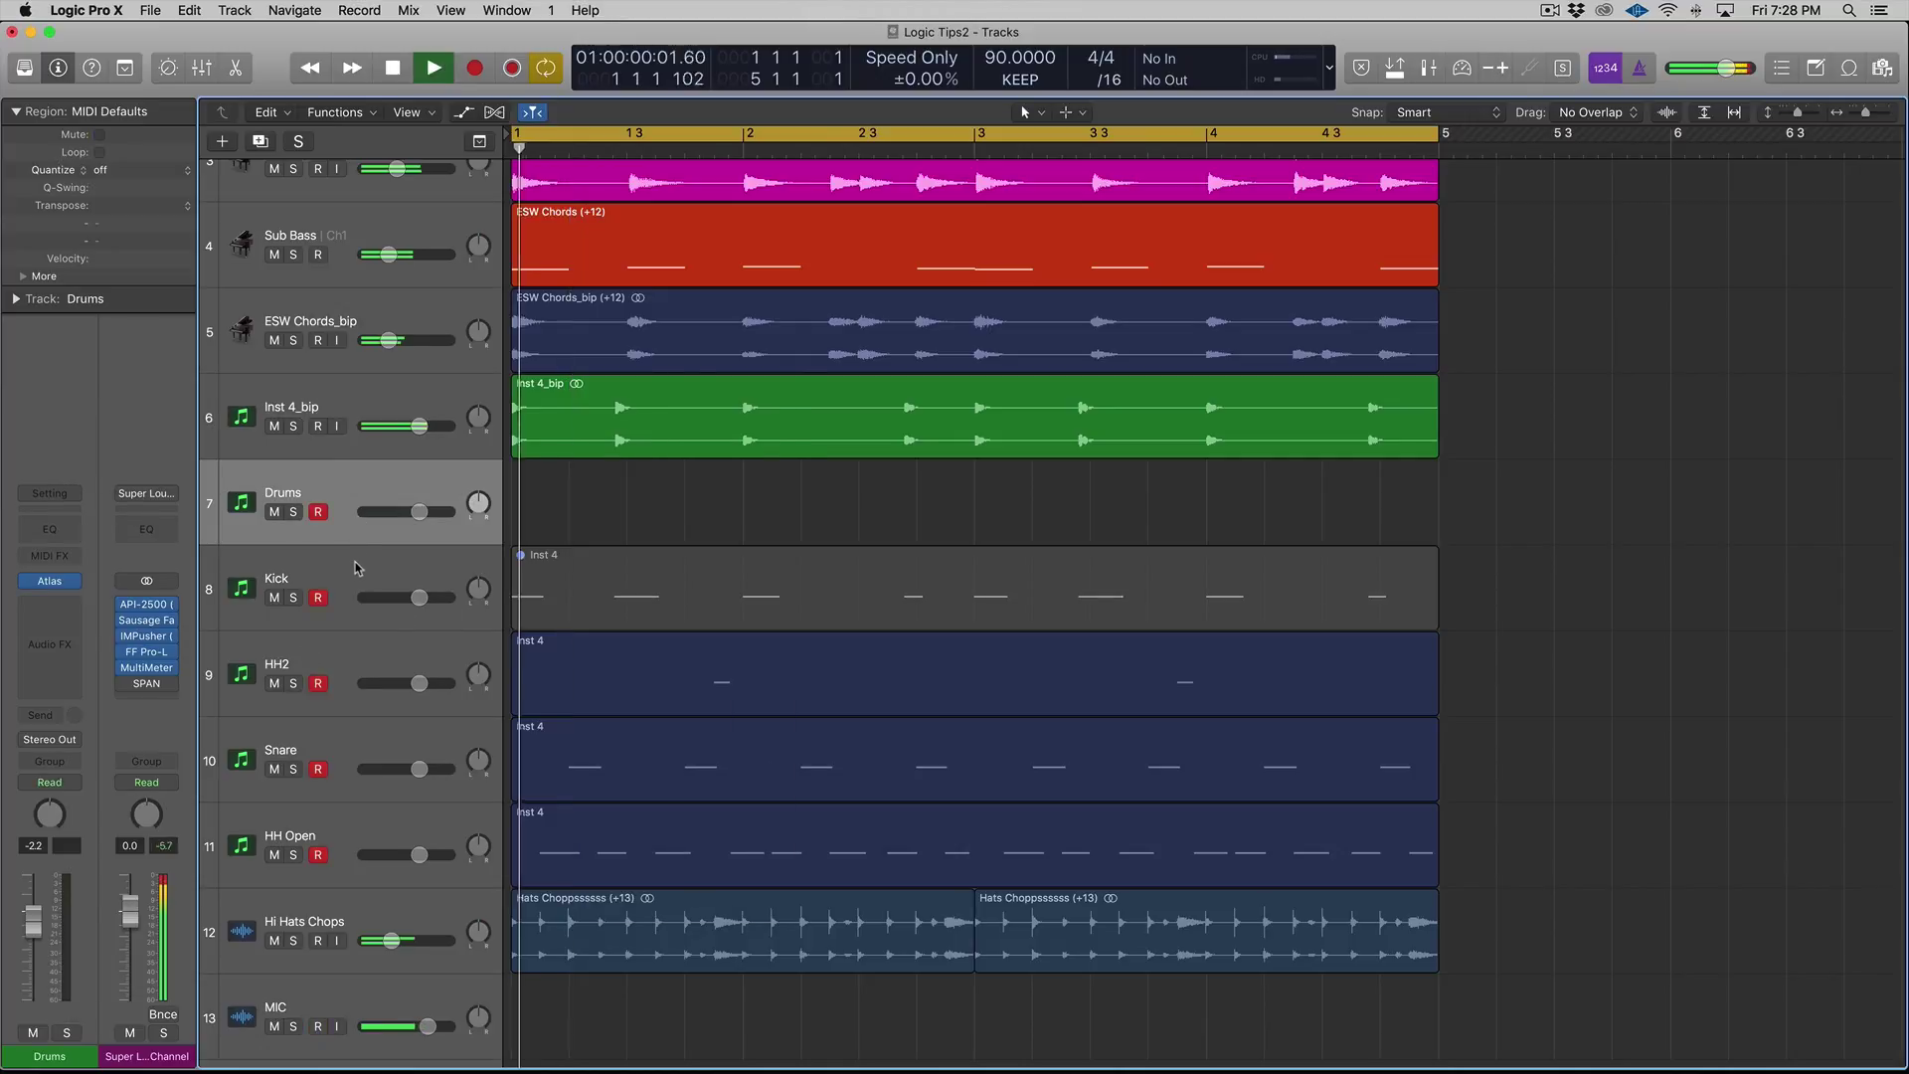
pyautogui.click(277, 426)
pyautogui.click(277, 427)
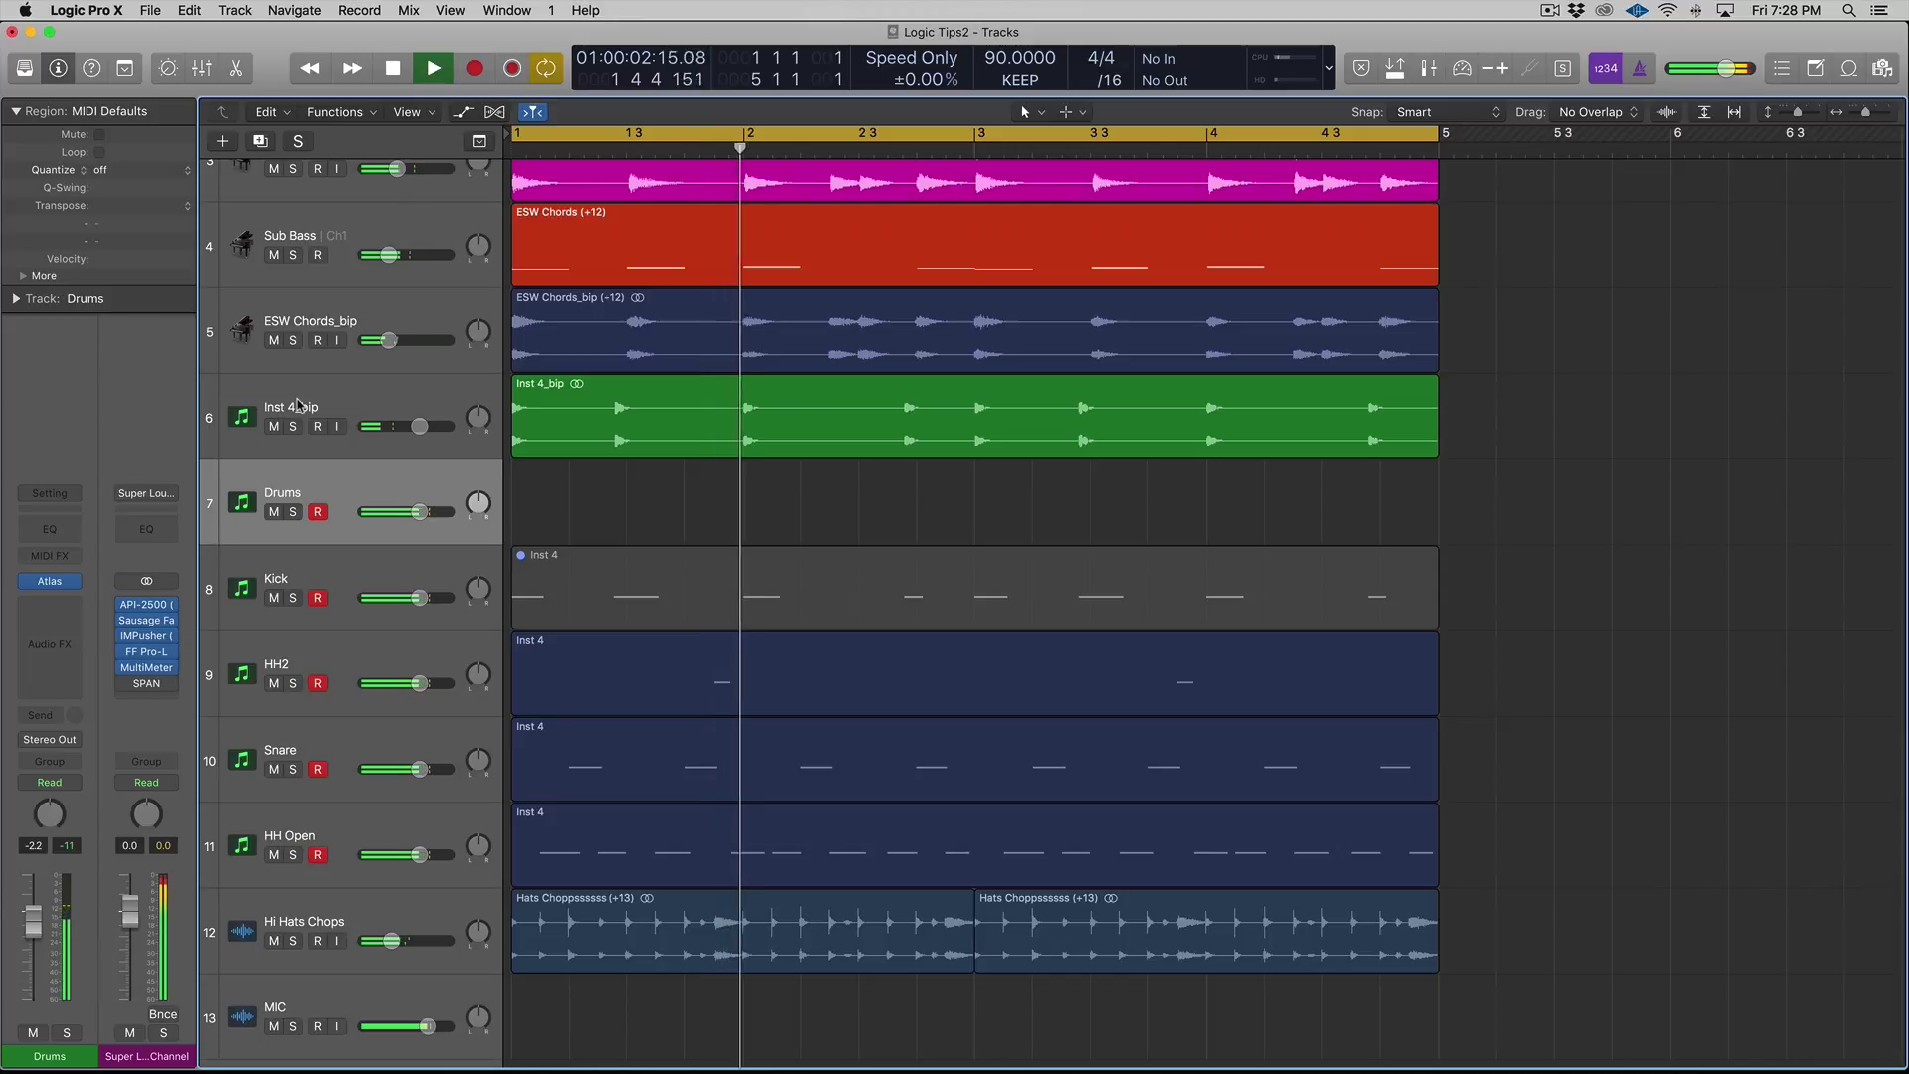
pyautogui.press('space')
pyautogui.doubleClick(297, 403)
pyautogui.press('Return')
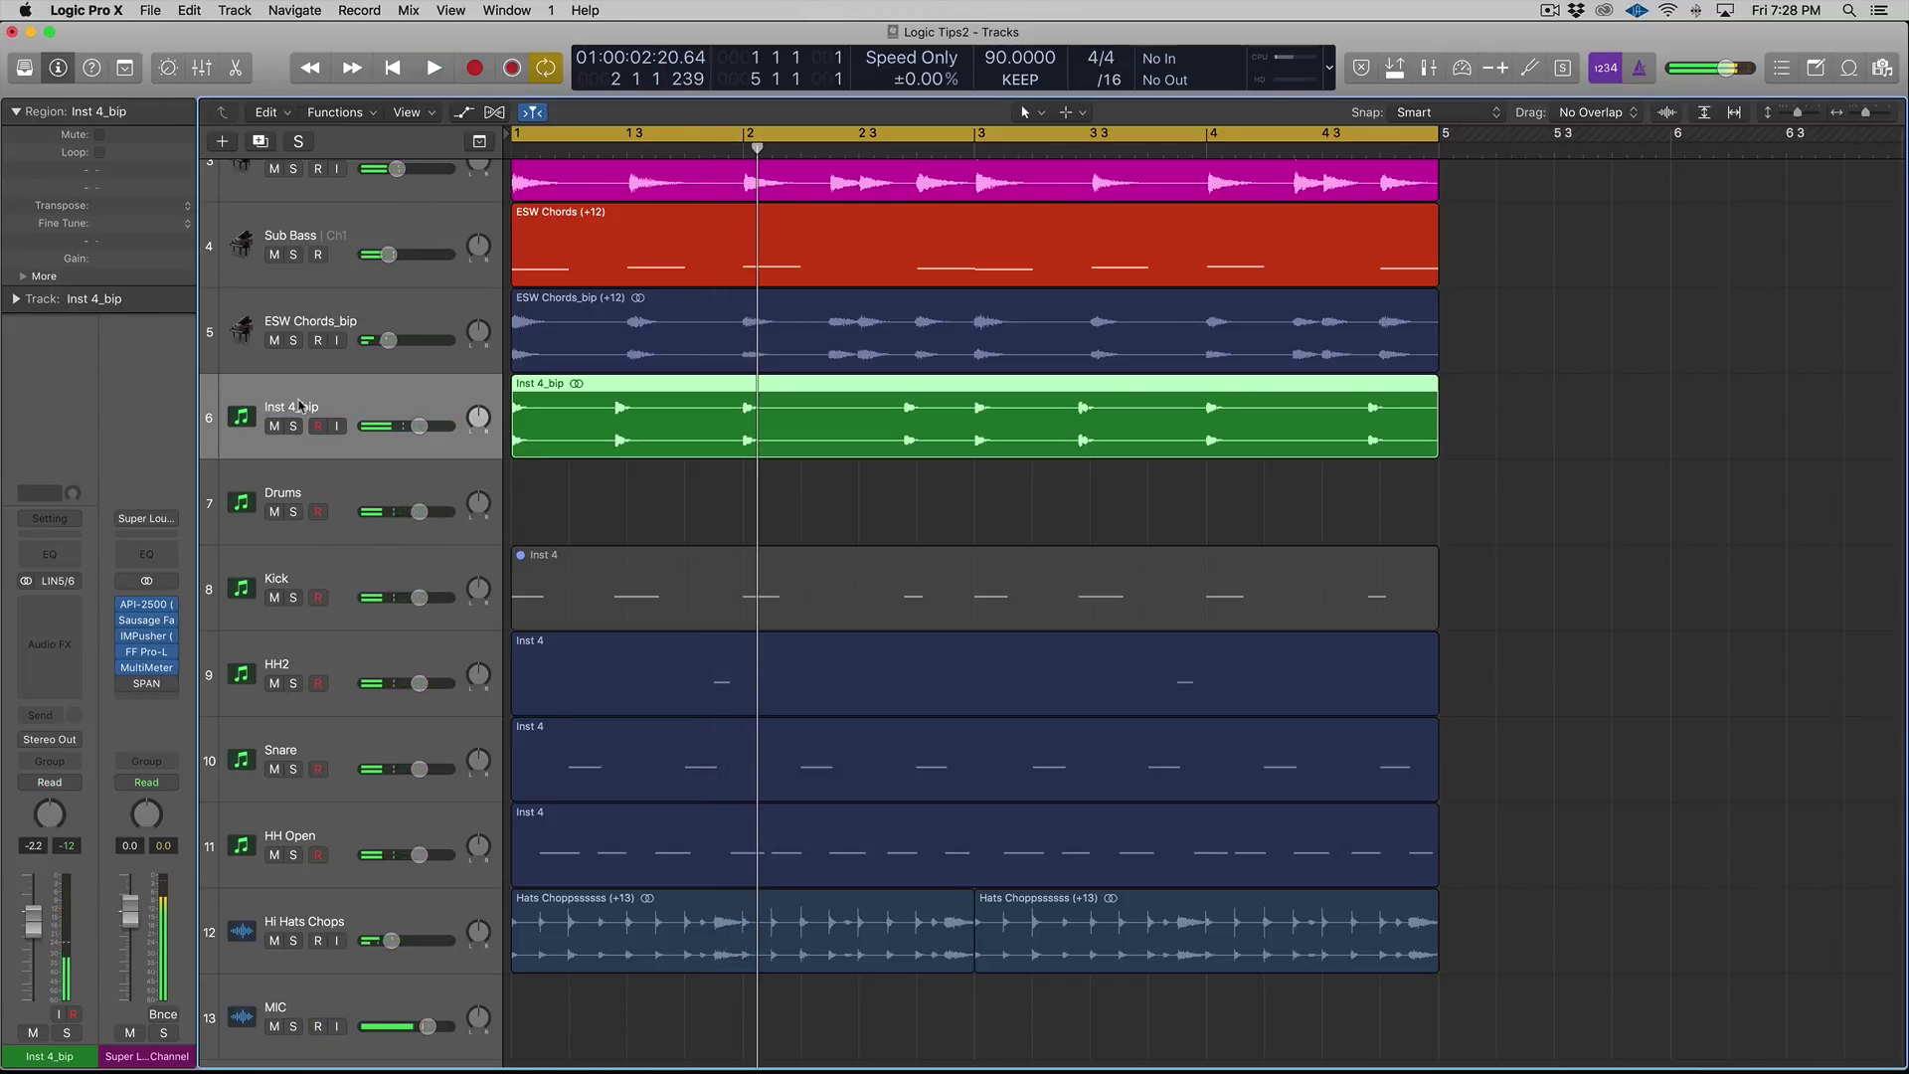